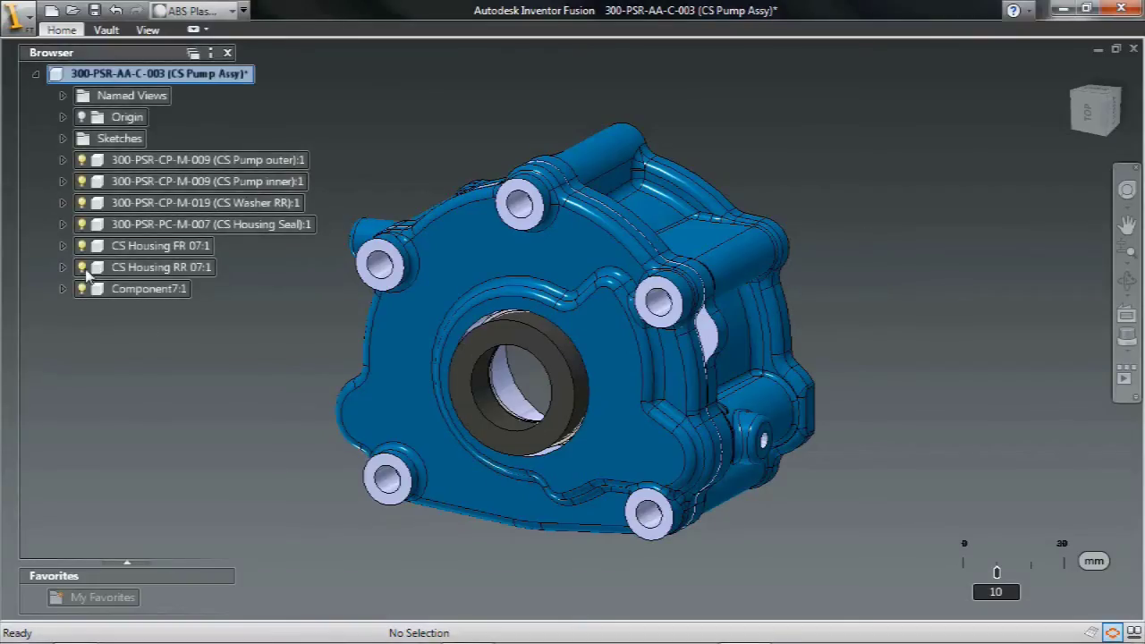
# Hide the CS Housing RR, CS Housing Seal and CS Washer RR components in the pump assembly
pyautogui.click(82, 268)
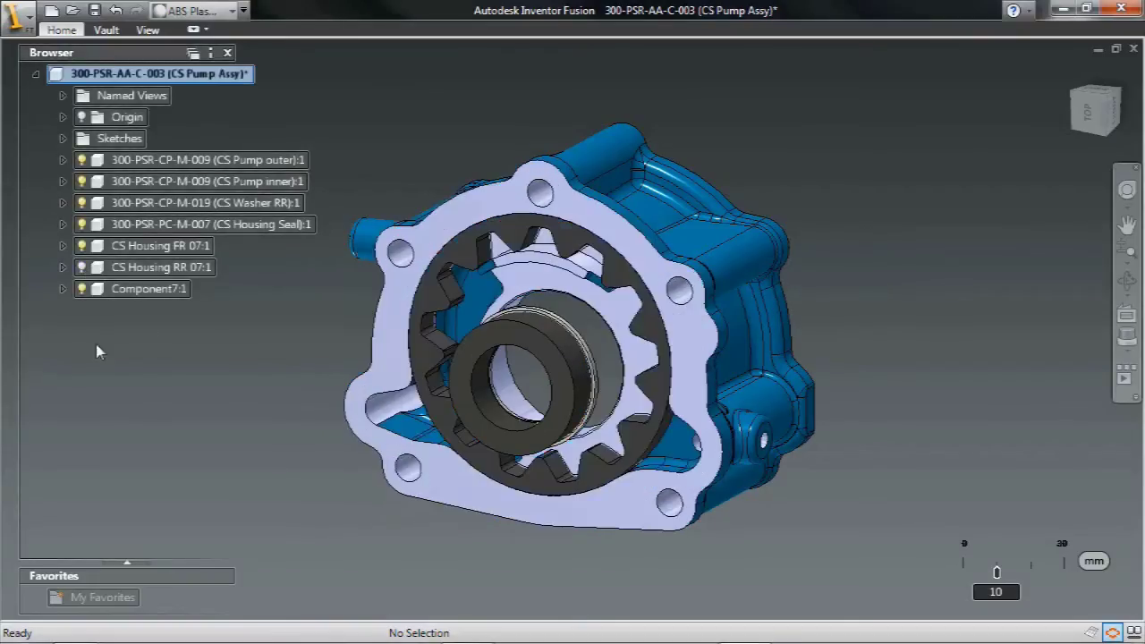
pyautogui.click(83, 225)
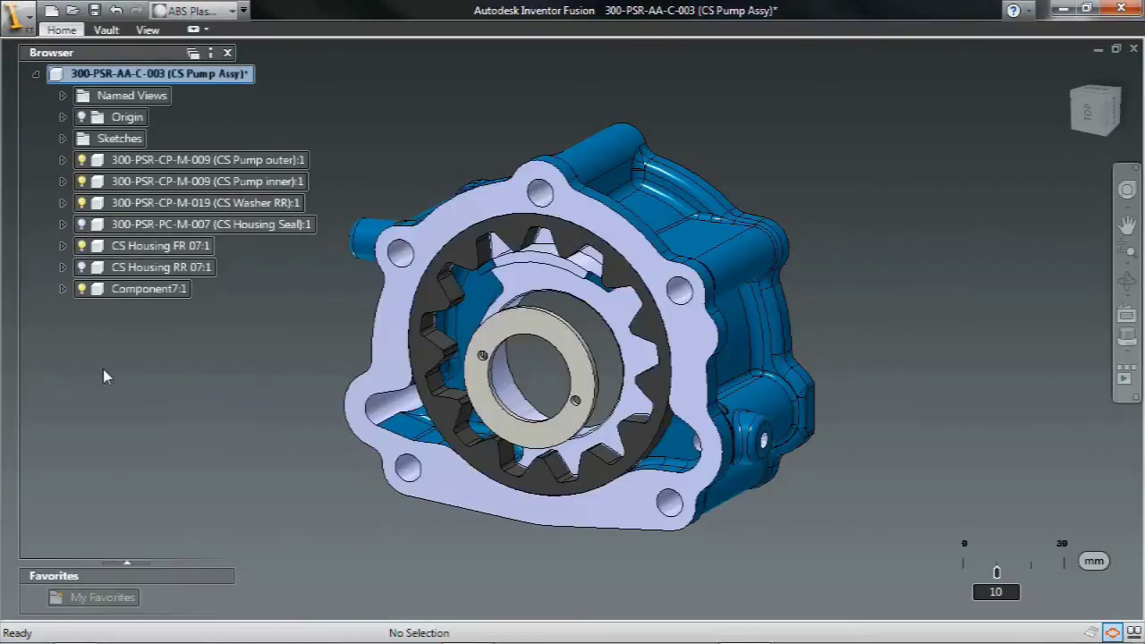
pyautogui.click(83, 204)
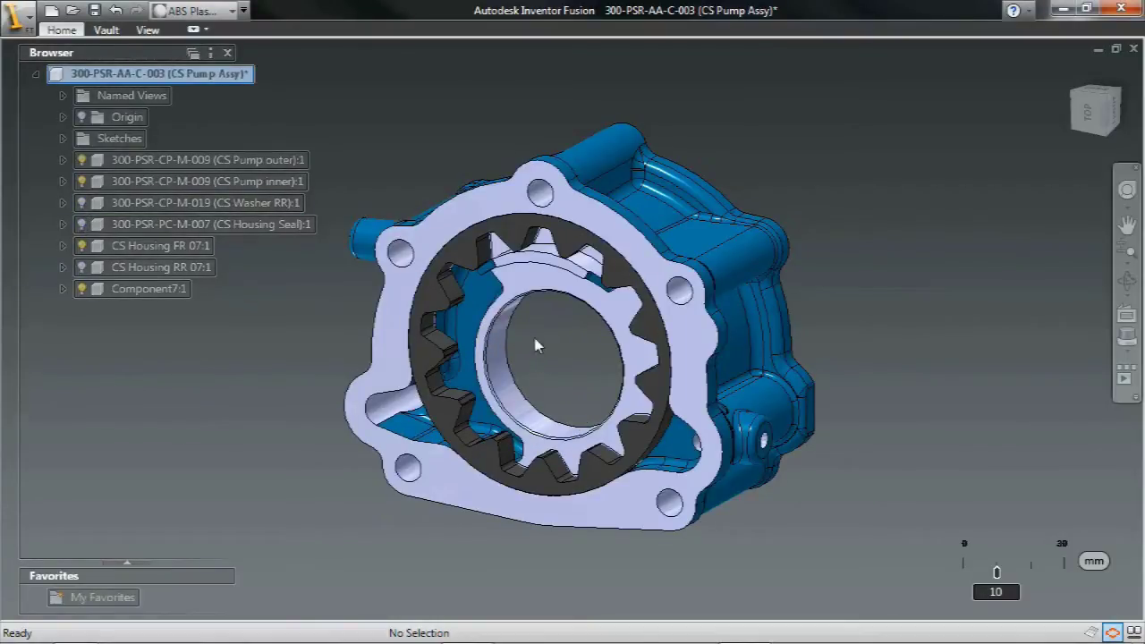
# Activate the CS Pump inner component and show its origin planes and axes
pyautogui.click(230, 183)
pyautogui.rightClick(230, 183)
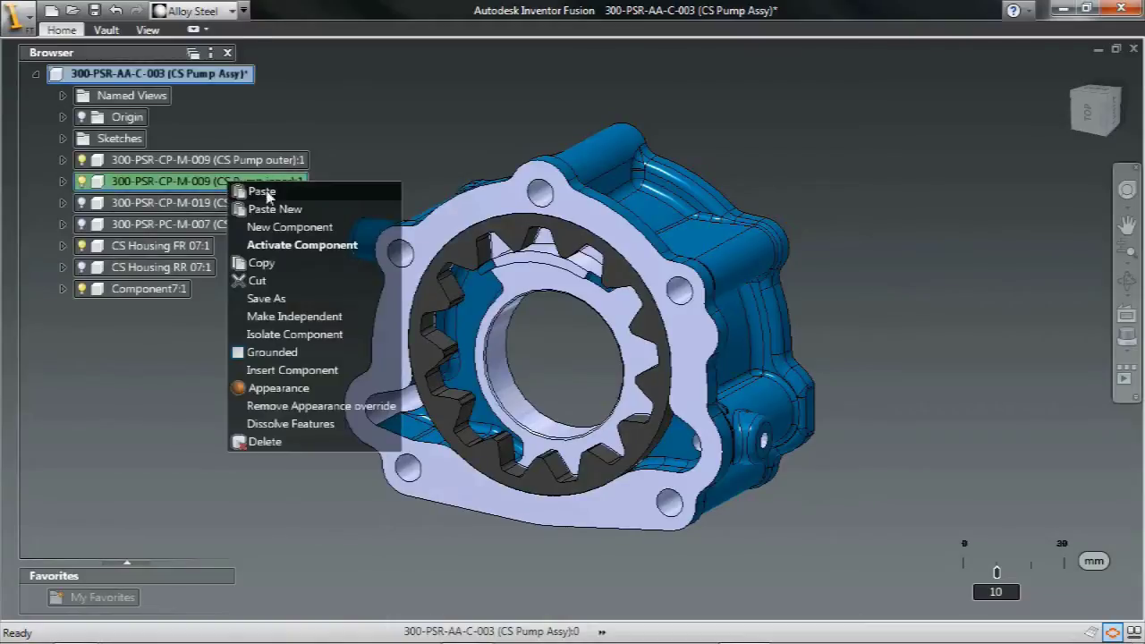
pyautogui.click(281, 247)
pyautogui.click(62, 181)
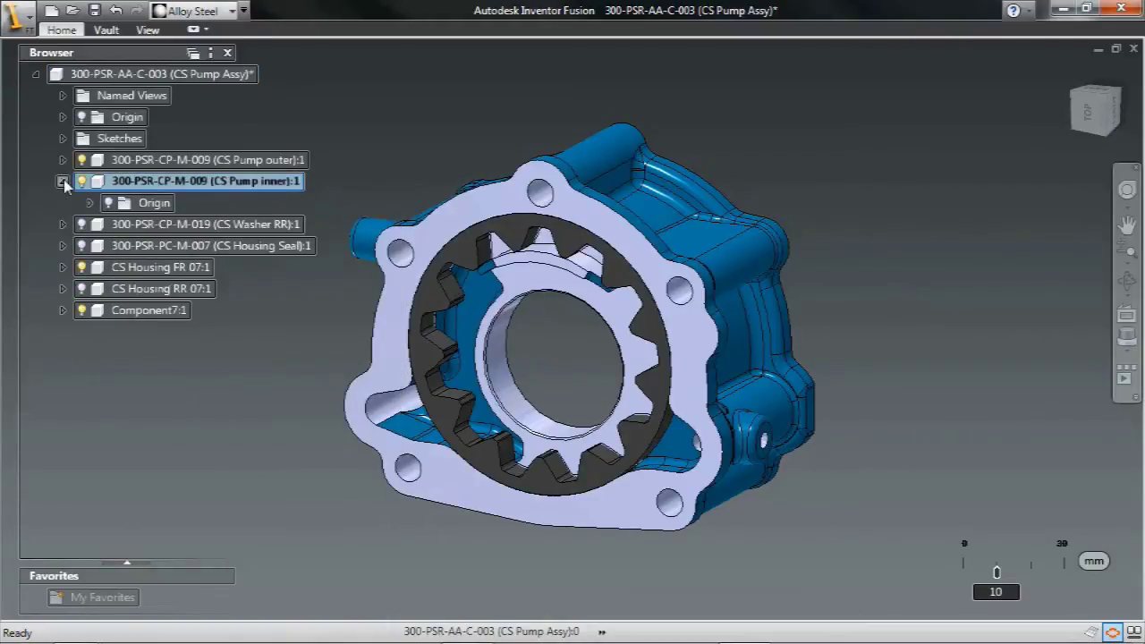
pyautogui.click(109, 204)
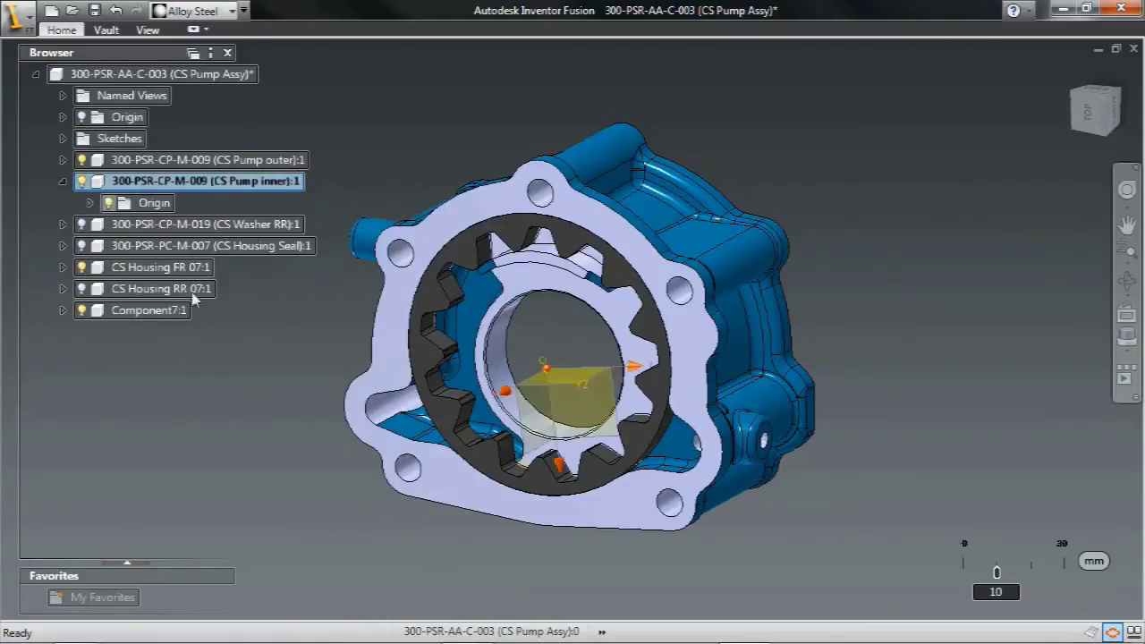
# Start a sketch on the XY origin plane of the CS Pump inner component and isolate that component
pyautogui.rightClick(575, 407)
pyautogui.click(660, 253)
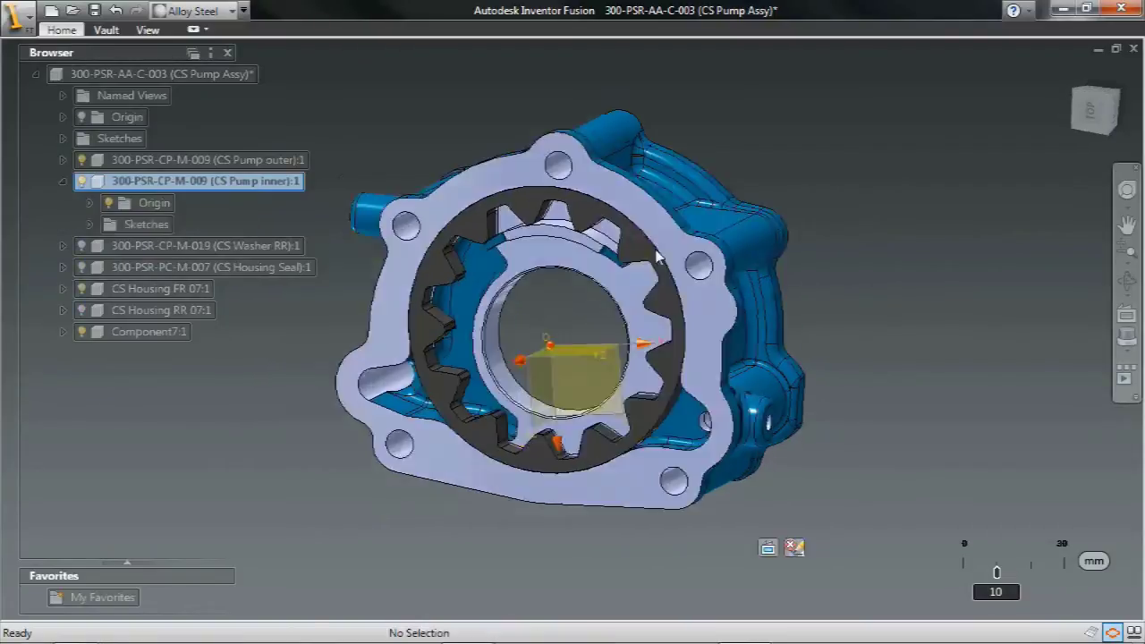
pyautogui.rightClick(253, 183)
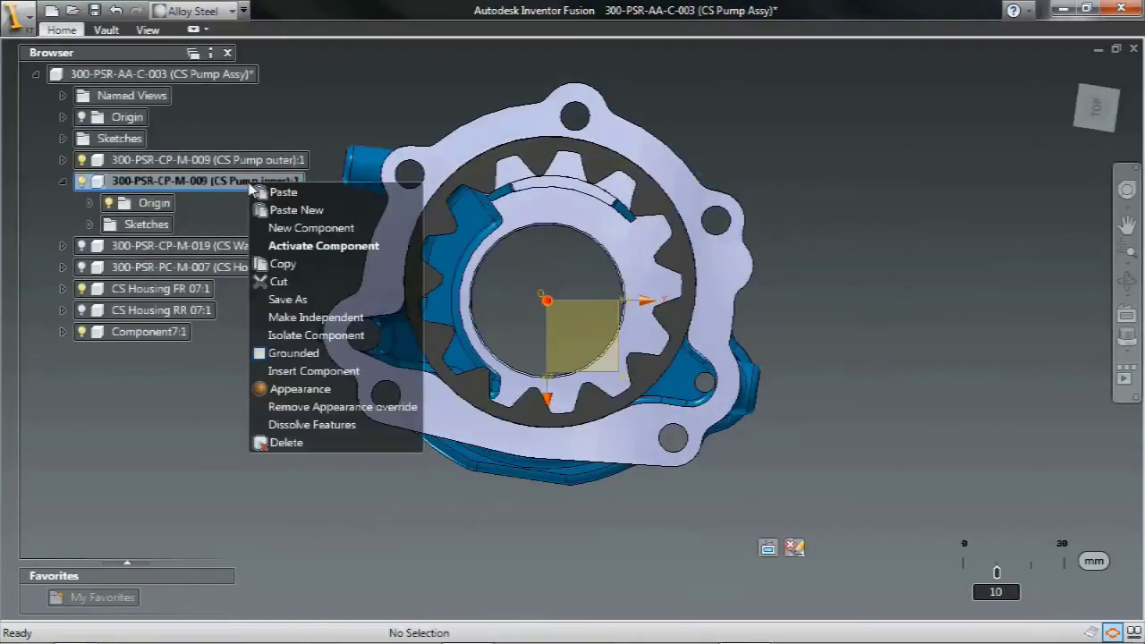
pyautogui.click(302, 336)
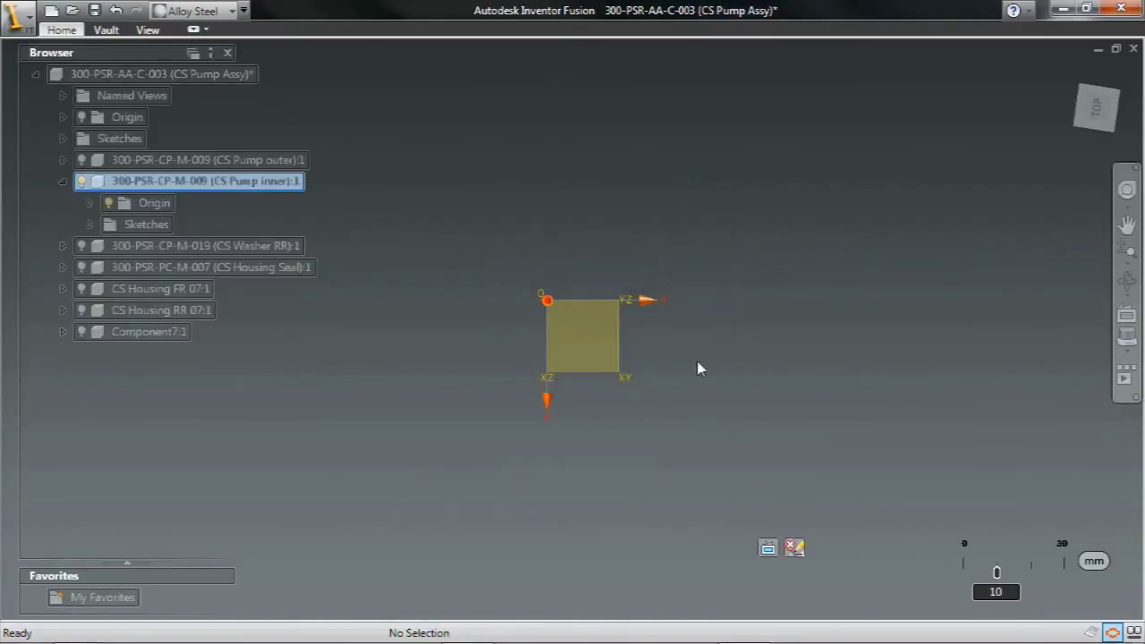
# Sketch a center-radius circle at the origin with a radius of 22.5 mm
pyautogui.rightClick(812, 191)
pyautogui.moveTo(903, 394)
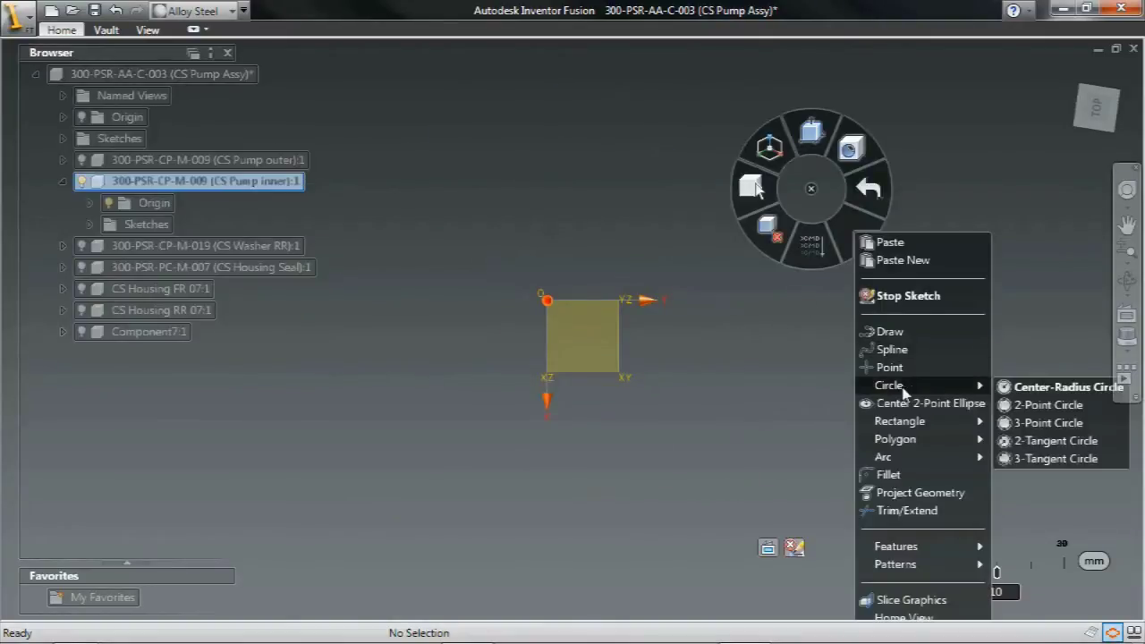
pyautogui.click(1051, 390)
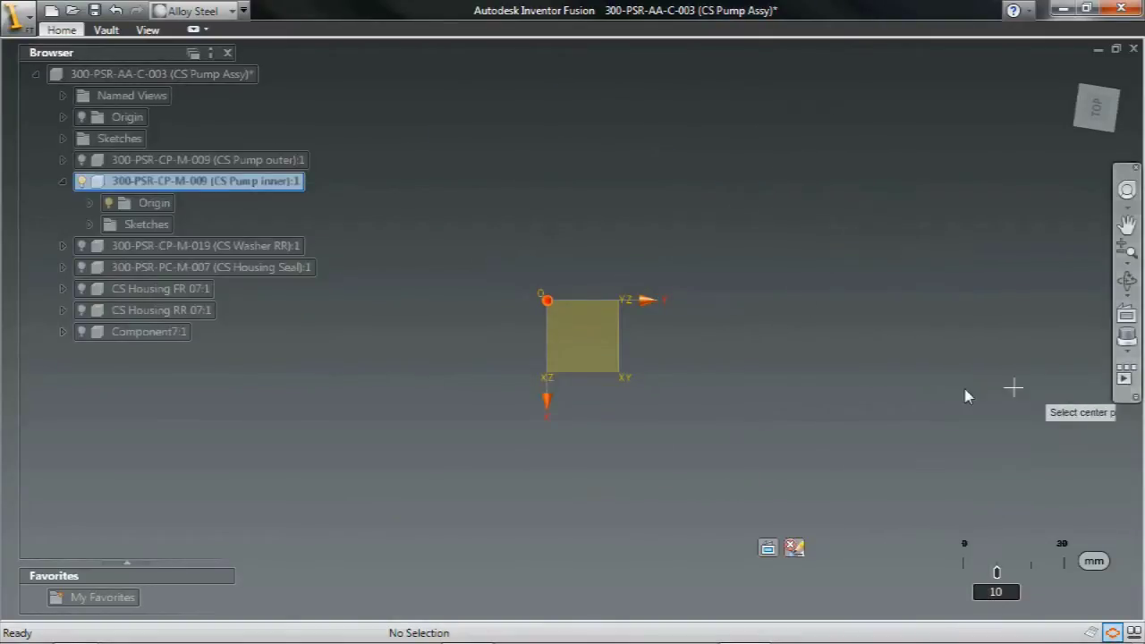
pyautogui.click(546, 301)
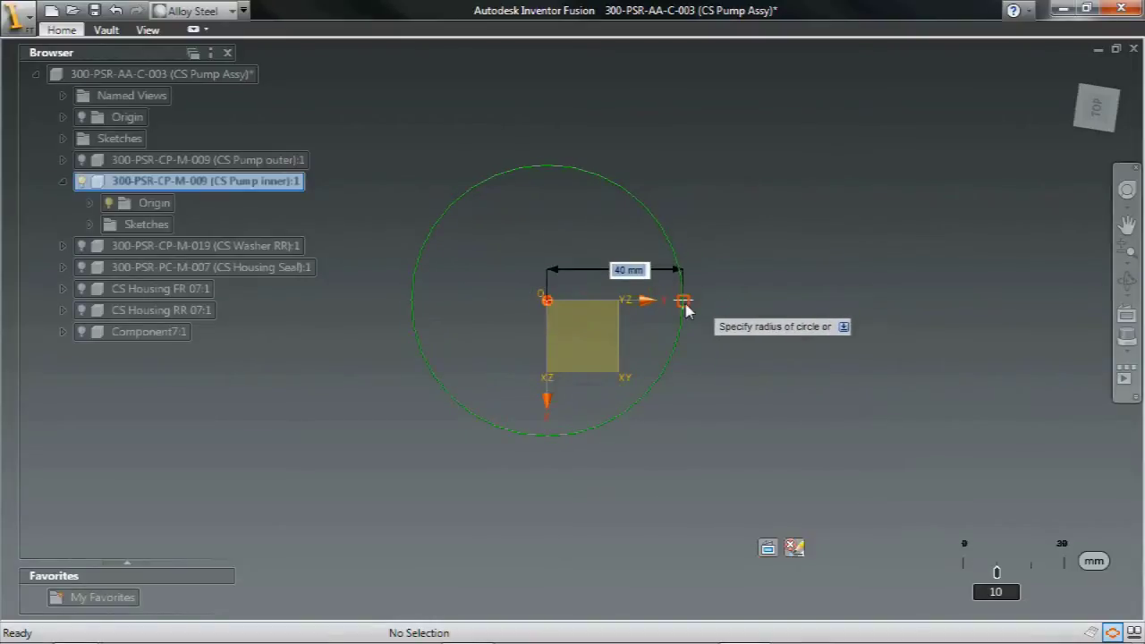
pyautogui.write('22.5')
pyautogui.press('Return')
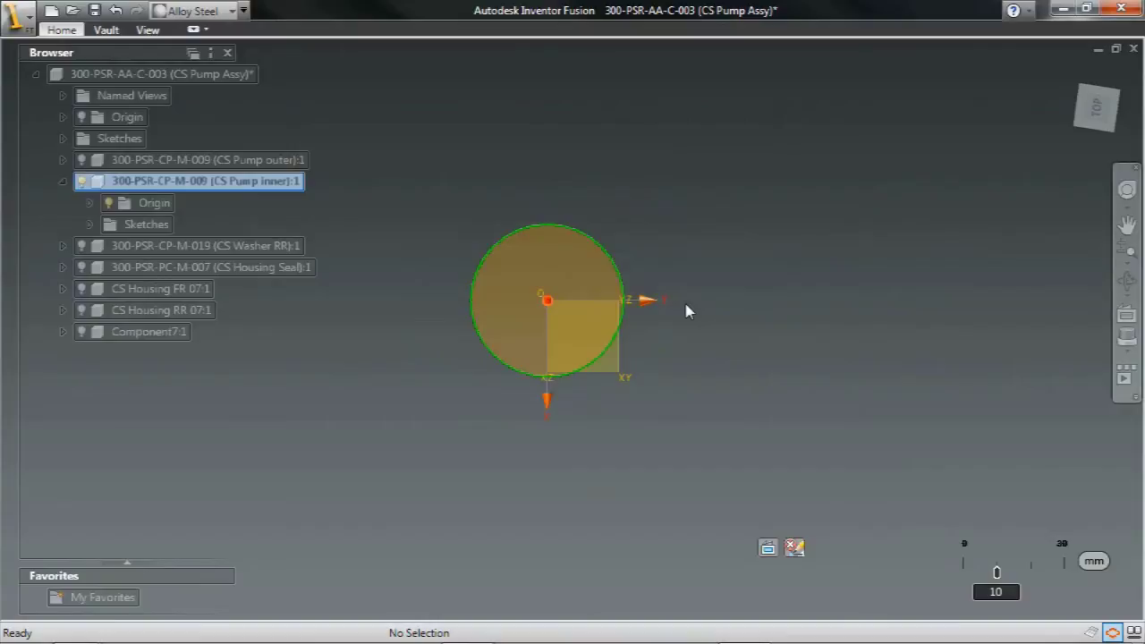
# Sketch a second concentric circle at the origin with a radius of 20.2 mm
pyautogui.moveTo(646, 249); pyautogui.dragTo(694, 283, button='middle')
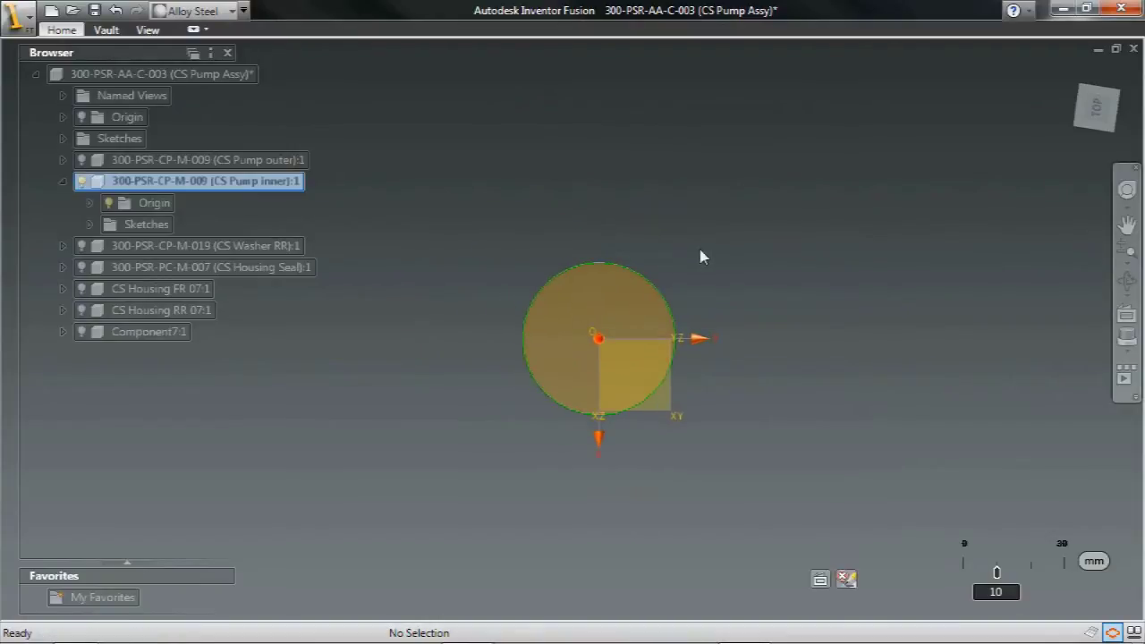
pyautogui.scroll(5, 703, 260)
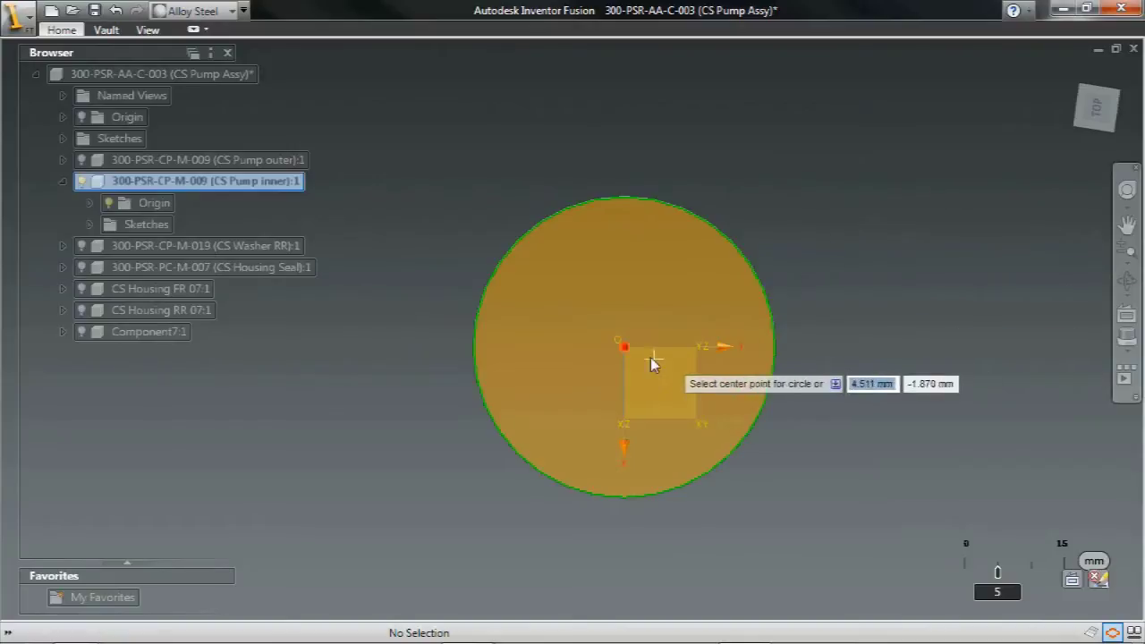
pyautogui.click(624, 349)
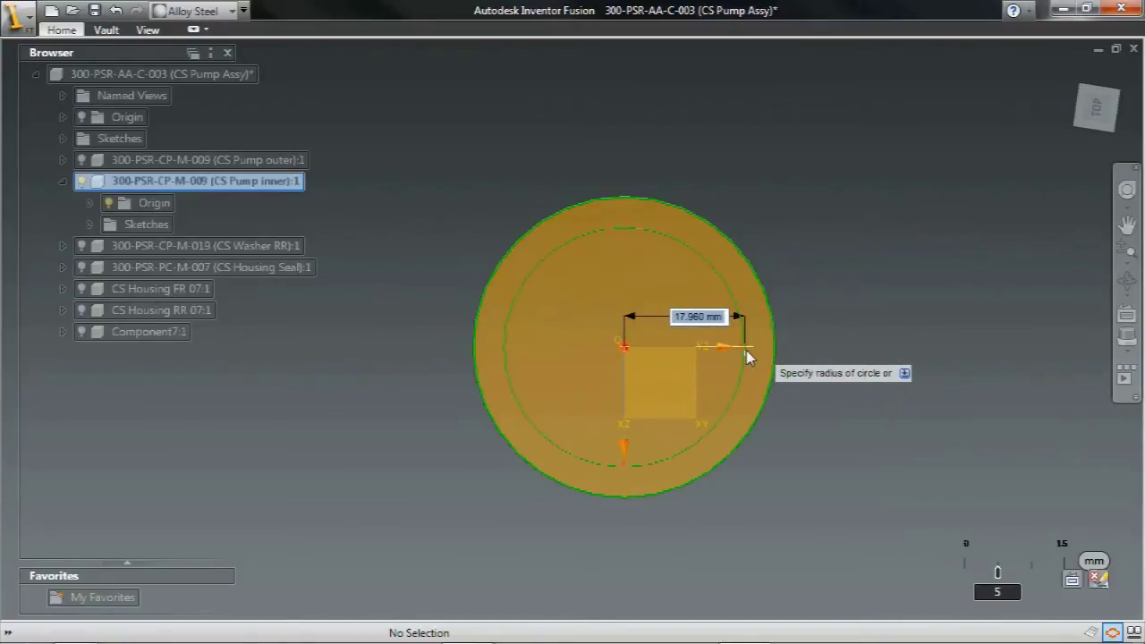
pyautogui.write('20.2')
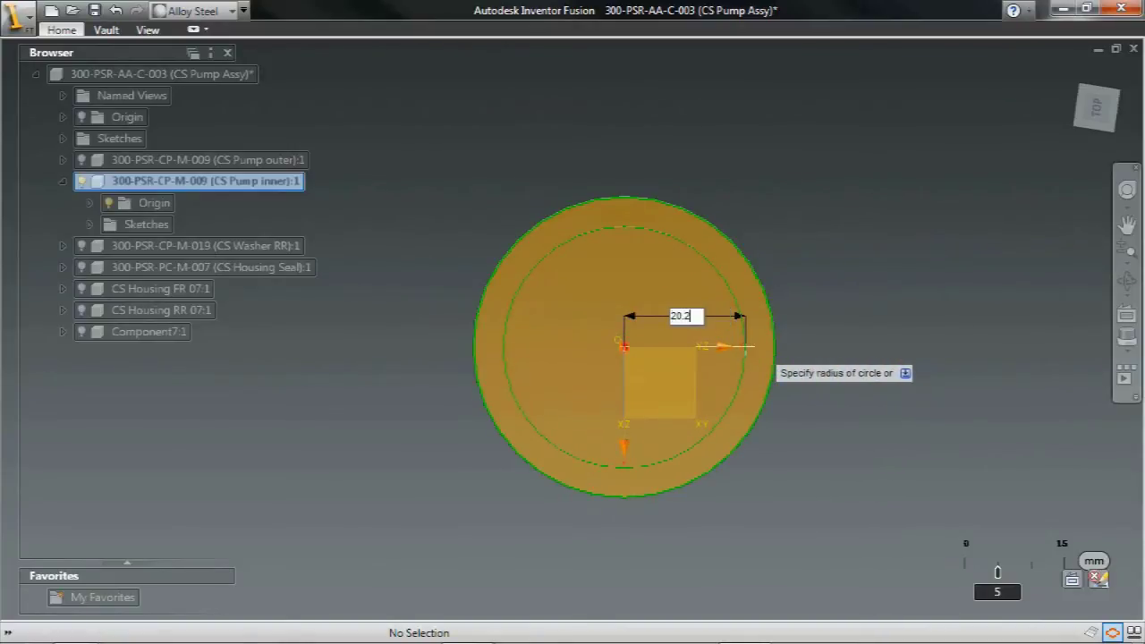
pyautogui.press('Return')
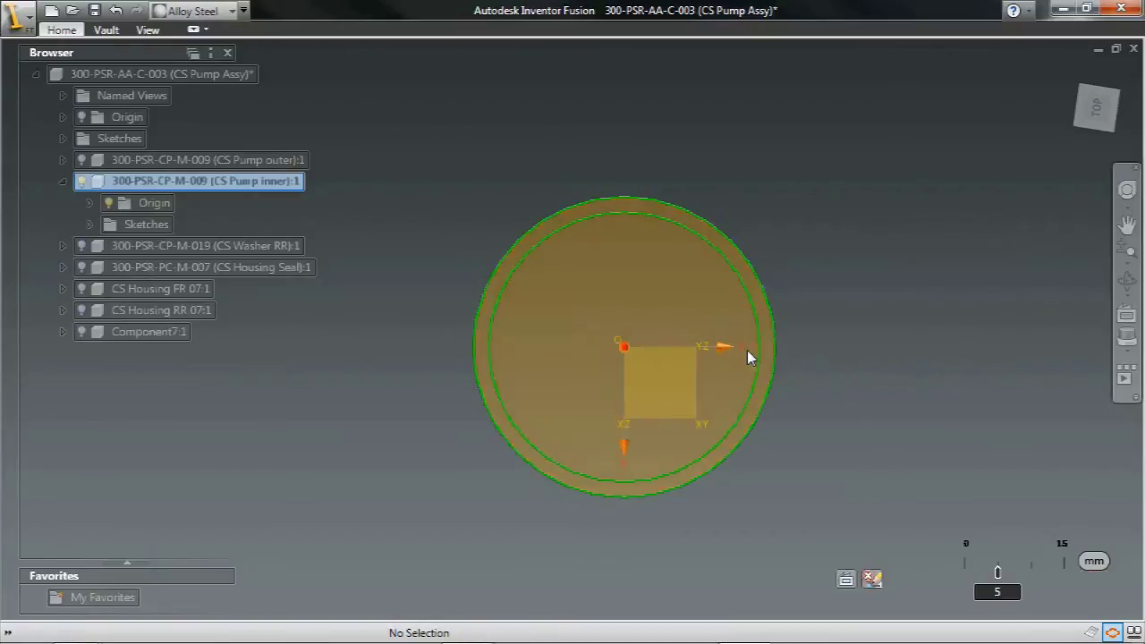
# Extrude the ring between the two circles symmetrically to both sides of the sketch plane with a distance of 19.5/2 mm
pyautogui.press('F4')
pyautogui.moveTo(575, 551); pyautogui.dragTo(566, 272)
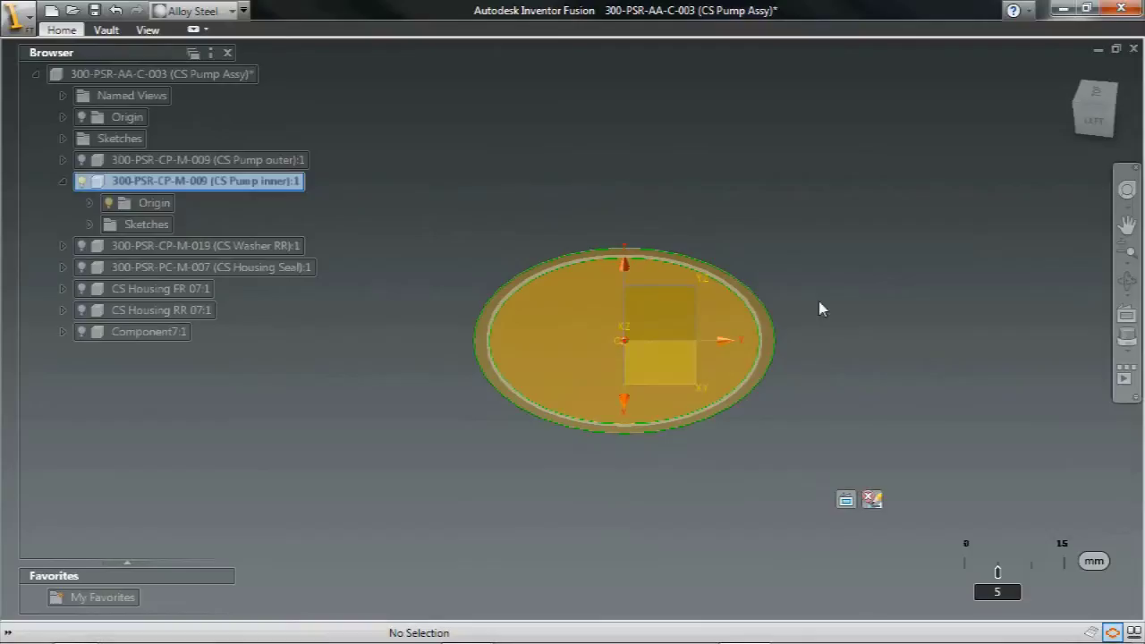
pyautogui.click(769, 347)
pyautogui.click(807, 376)
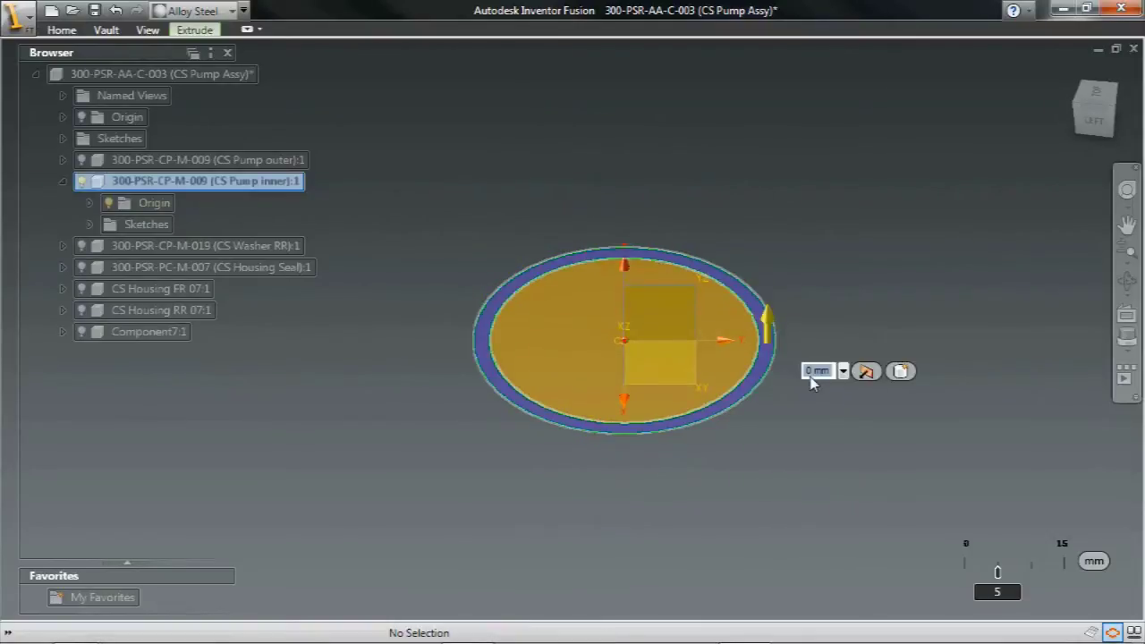
pyautogui.click(865, 372)
pyautogui.click(891, 415)
pyautogui.moveTo(769, 315); pyautogui.dragTo(769, 304)
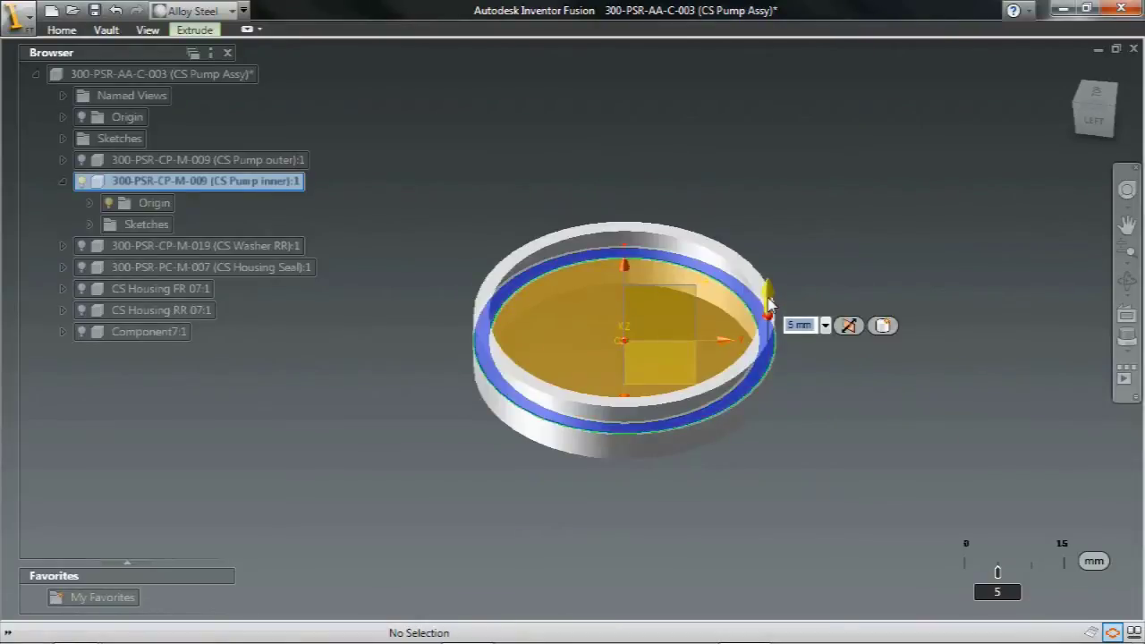
pyautogui.write('.5')
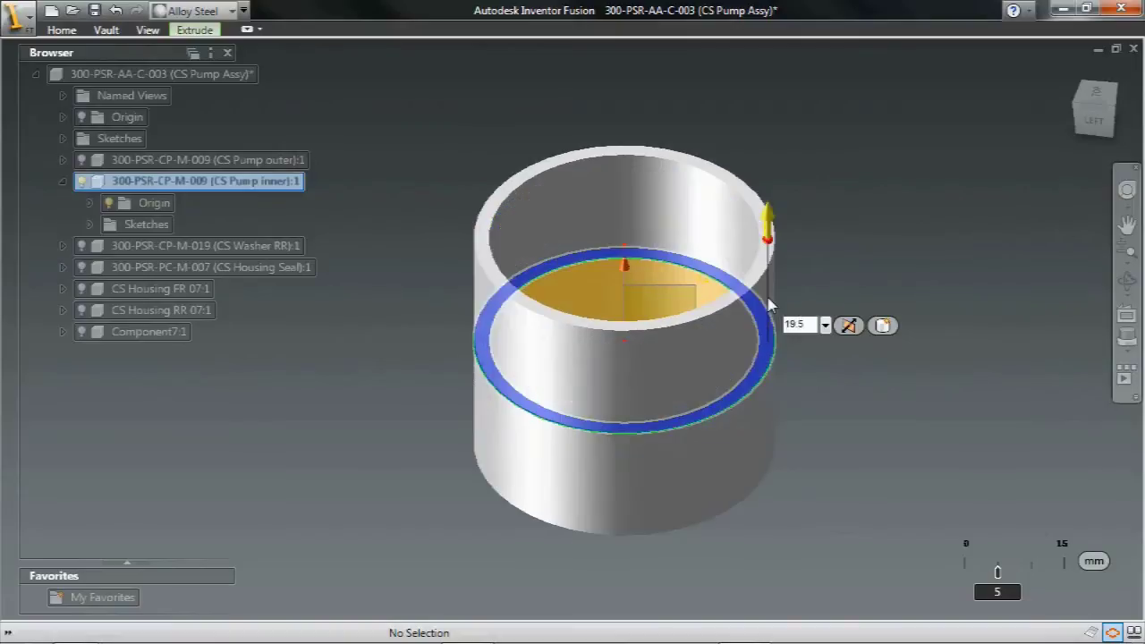
pyautogui.write('/2')
pyautogui.press('Tab')
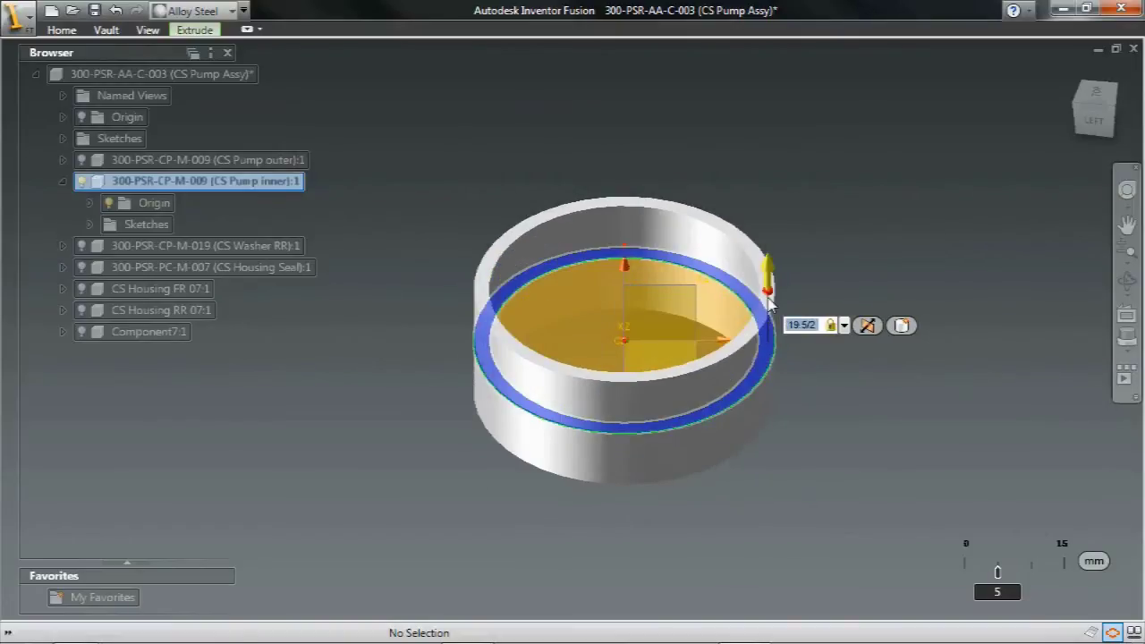
pyautogui.press('Return')
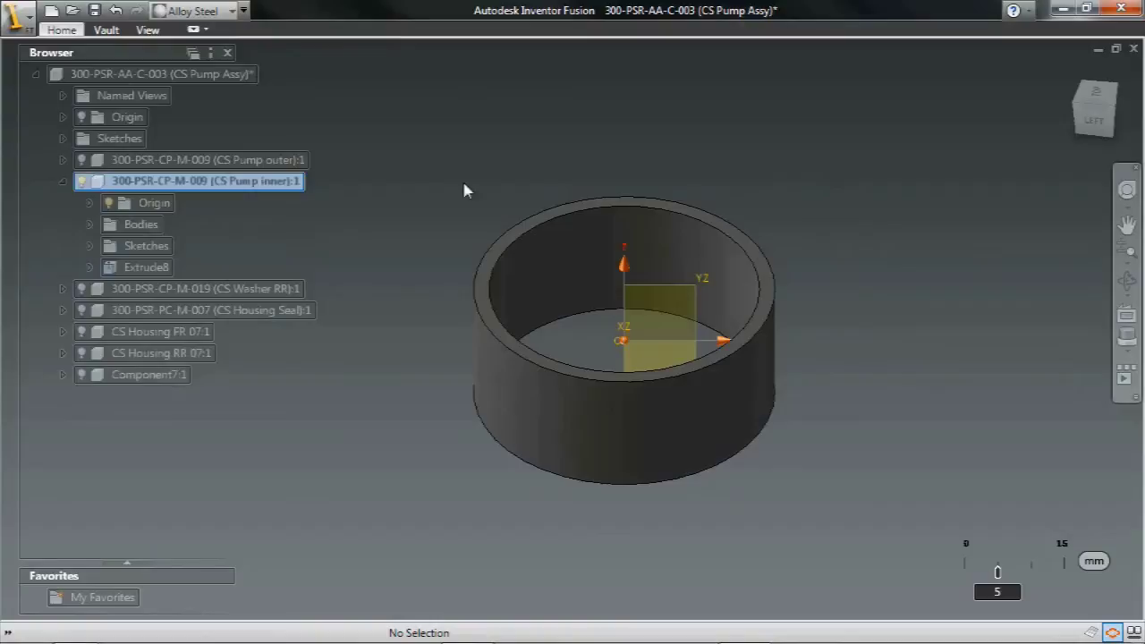
# Start a new sketch on the XY origin plane of the CS Pump inner component
pyautogui.click(89, 203)
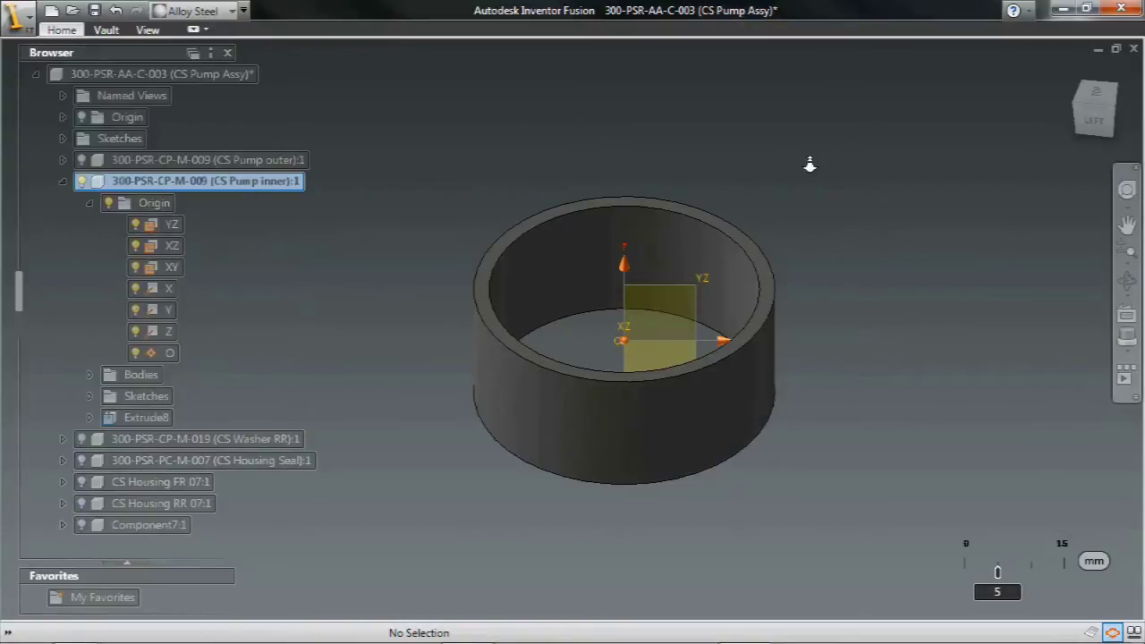
pyautogui.scroll(3, 810, 164)
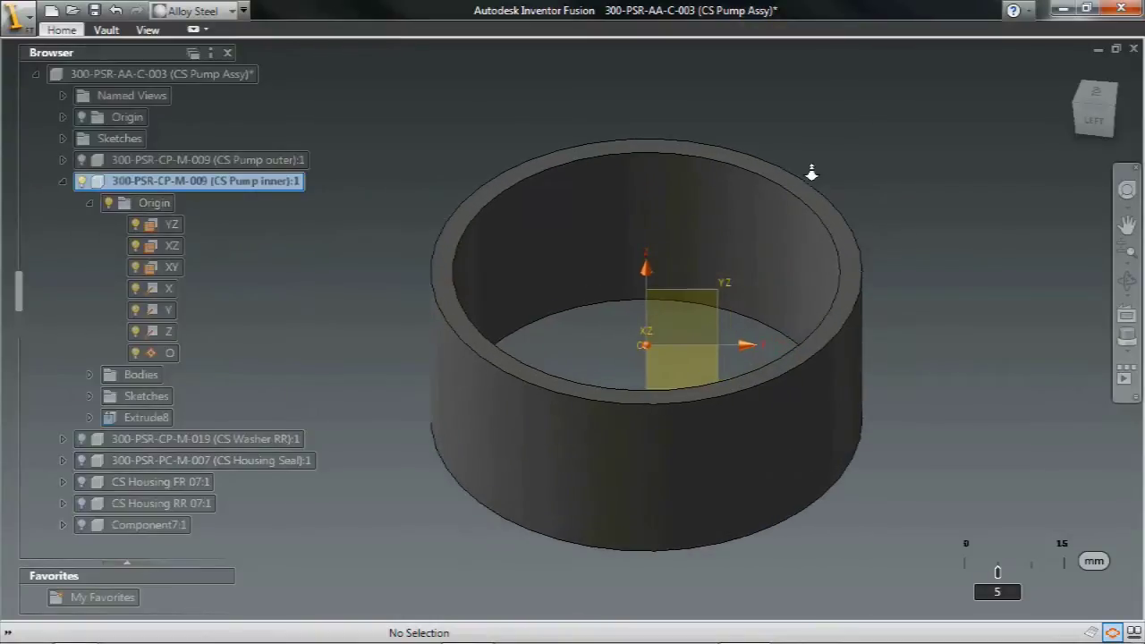
pyautogui.rightClick(377, 114)
pyautogui.click(465, 336)
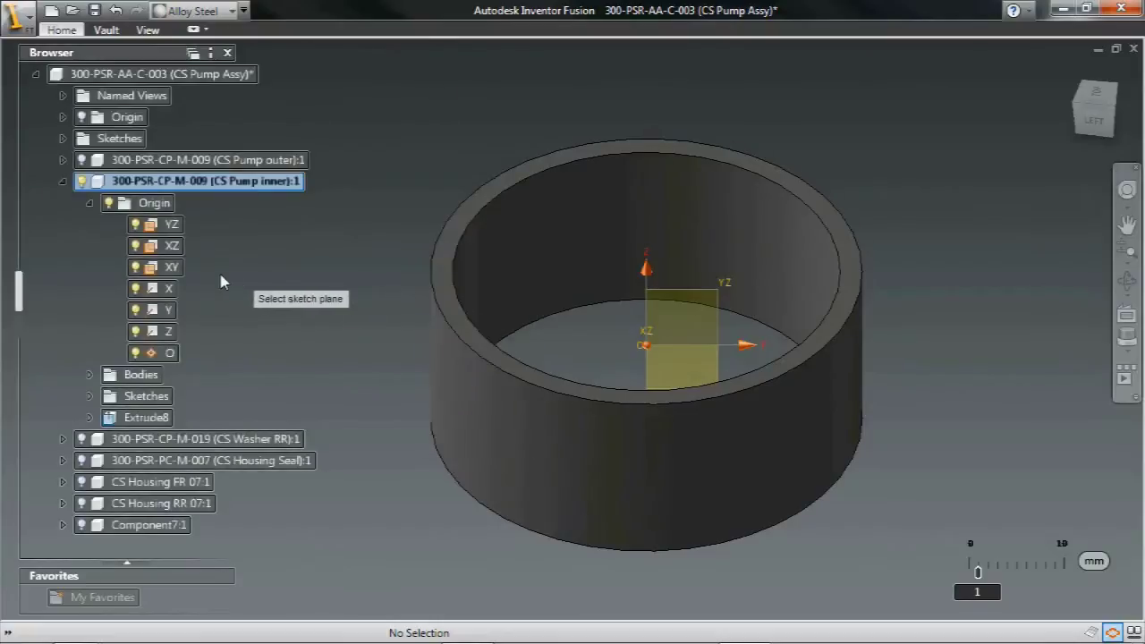
pyautogui.click(170, 266)
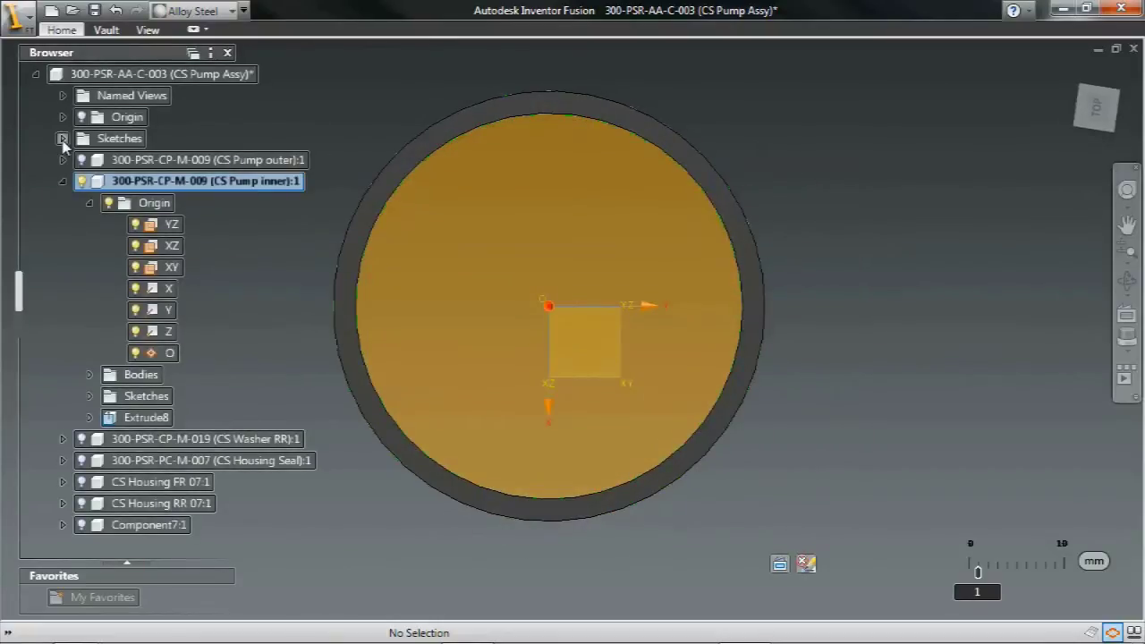
# Show the assembly's Sketch1 and project its large outer circle into the current sketch
pyautogui.click(62, 139)
pyautogui.rightClick(884, 200)
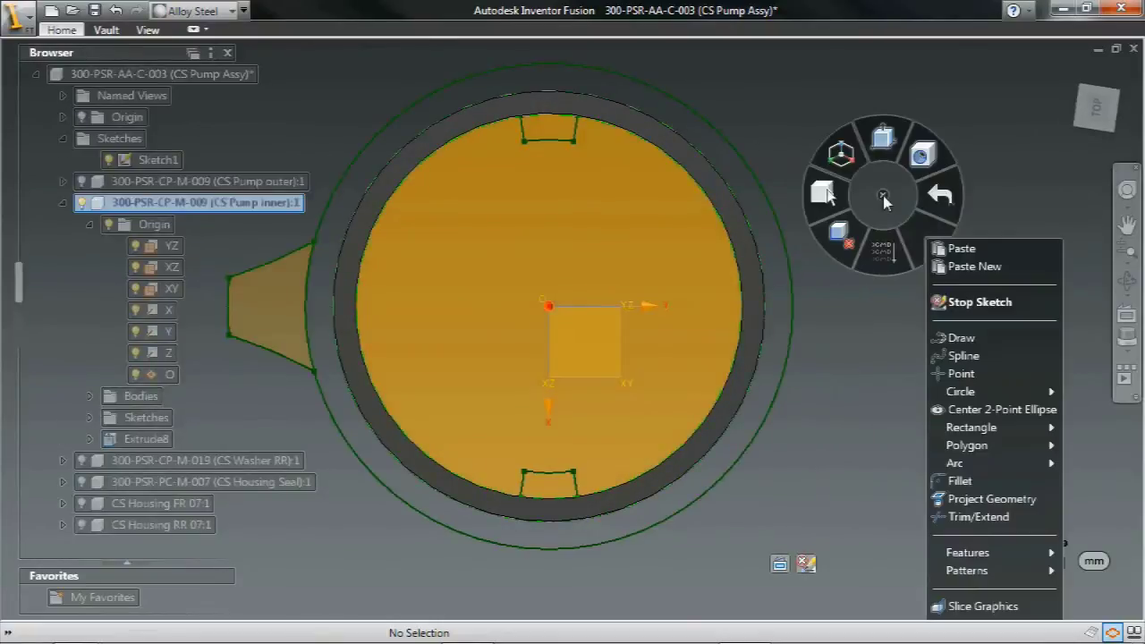
pyautogui.click(991, 499)
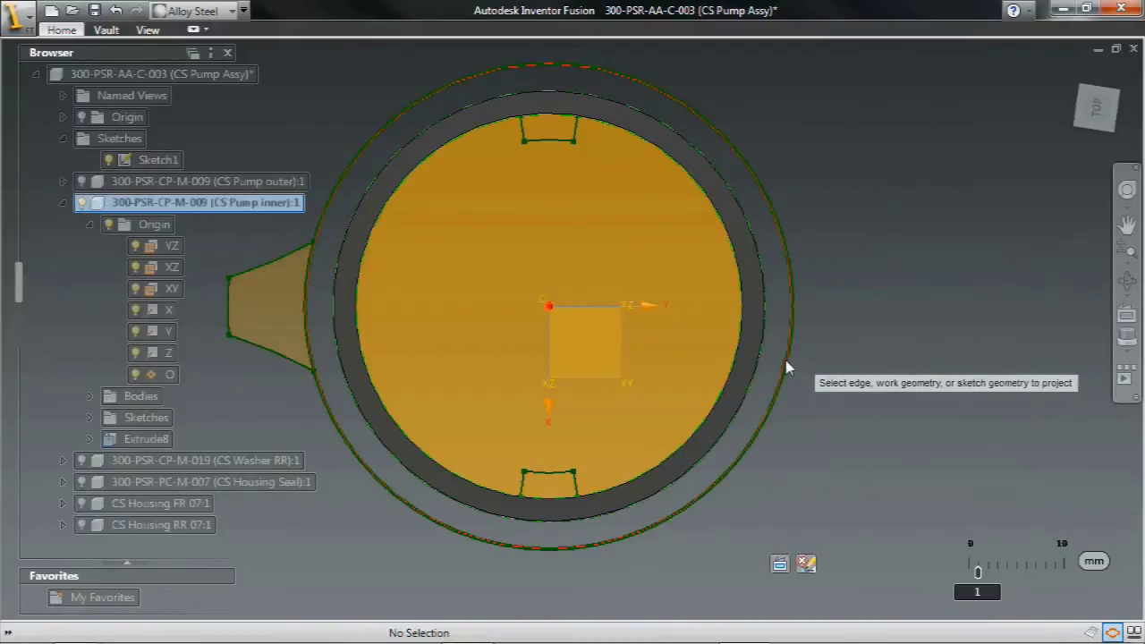
pyautogui.click(786, 366)
pyautogui.rightClick(891, 272)
pyautogui.click(836, 274)
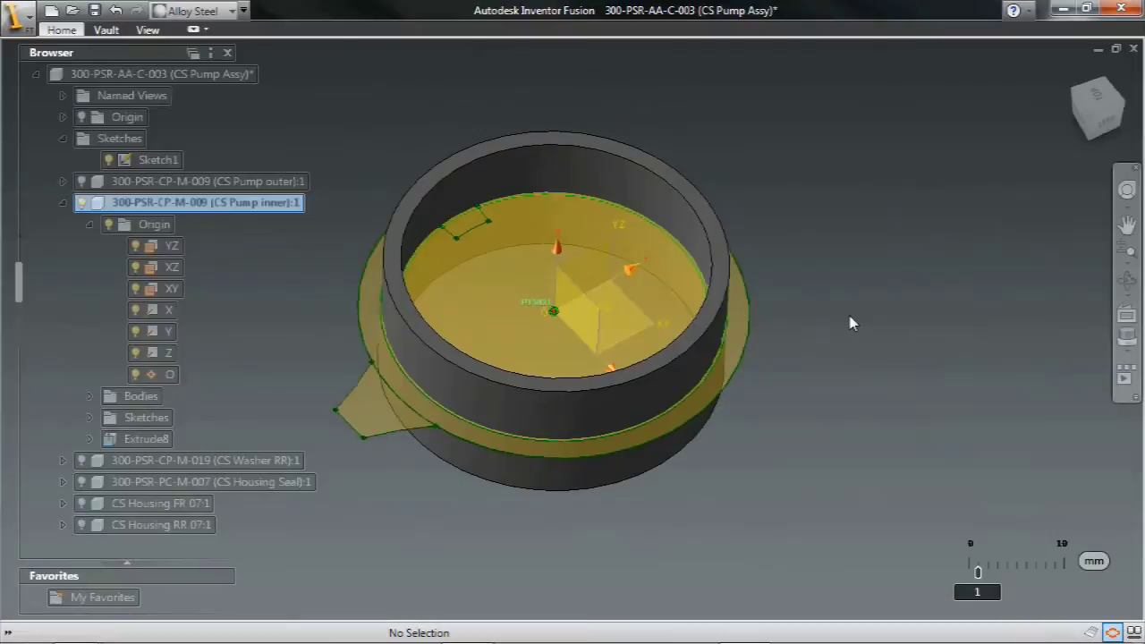
# Extrude the ring between the projected circle and the existing body symmetrically by 7 mm, joined to the body
pyautogui.click(739, 309)
pyautogui.click(777, 332)
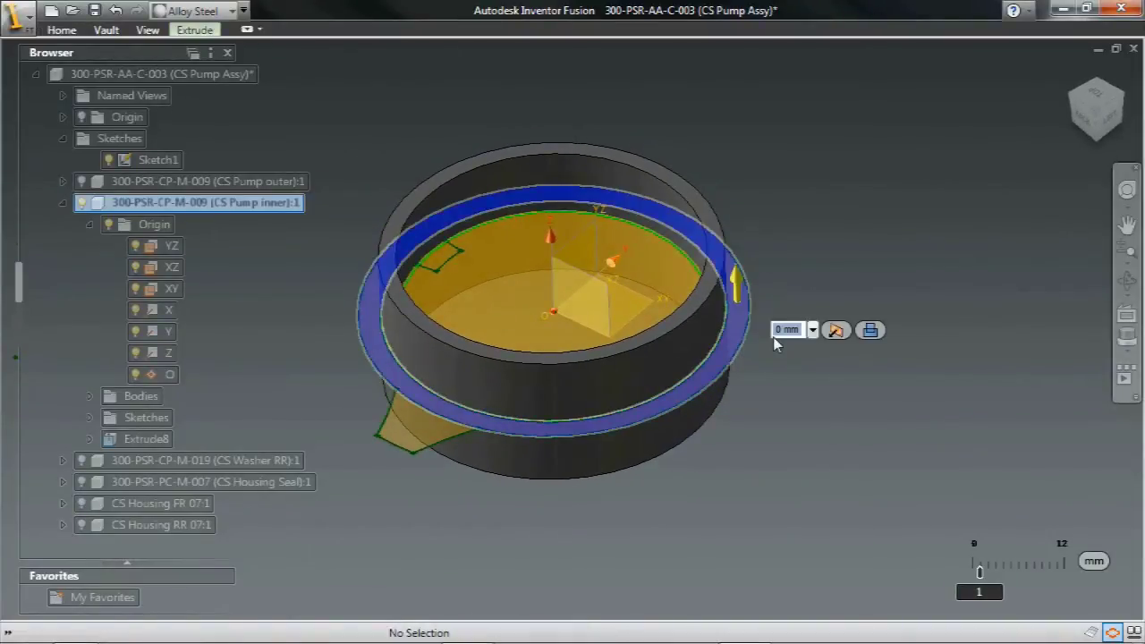
pyautogui.click(834, 336)
pyautogui.click(850, 376)
pyautogui.moveTo(739, 290); pyautogui.dragTo(744, 250)
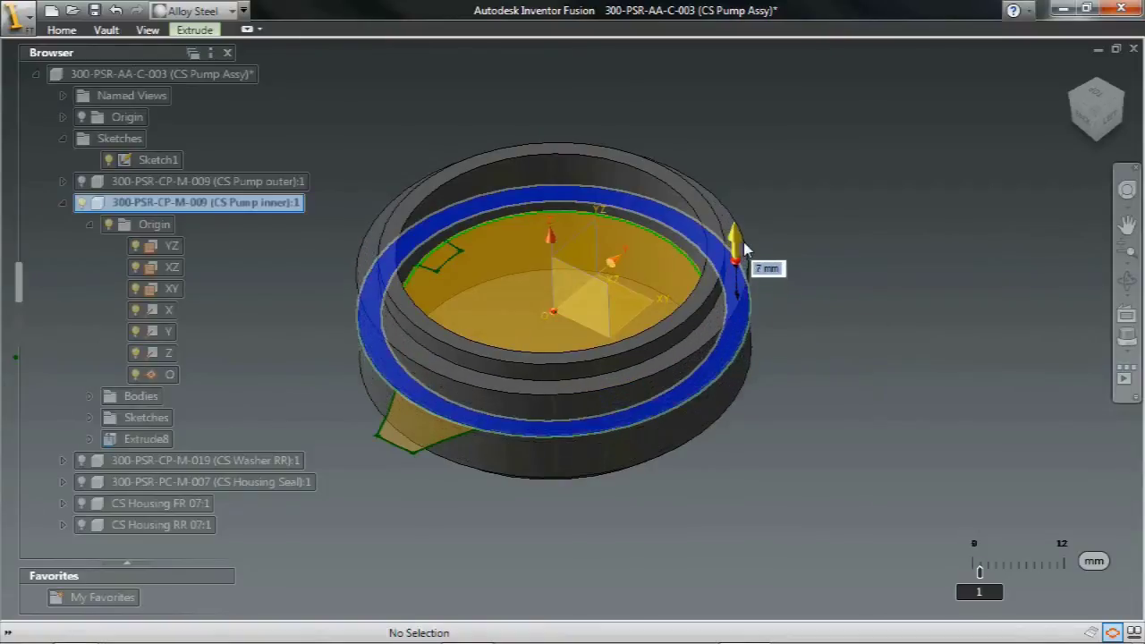
pyautogui.rightClick(825, 201)
pyautogui.click(778, 197)
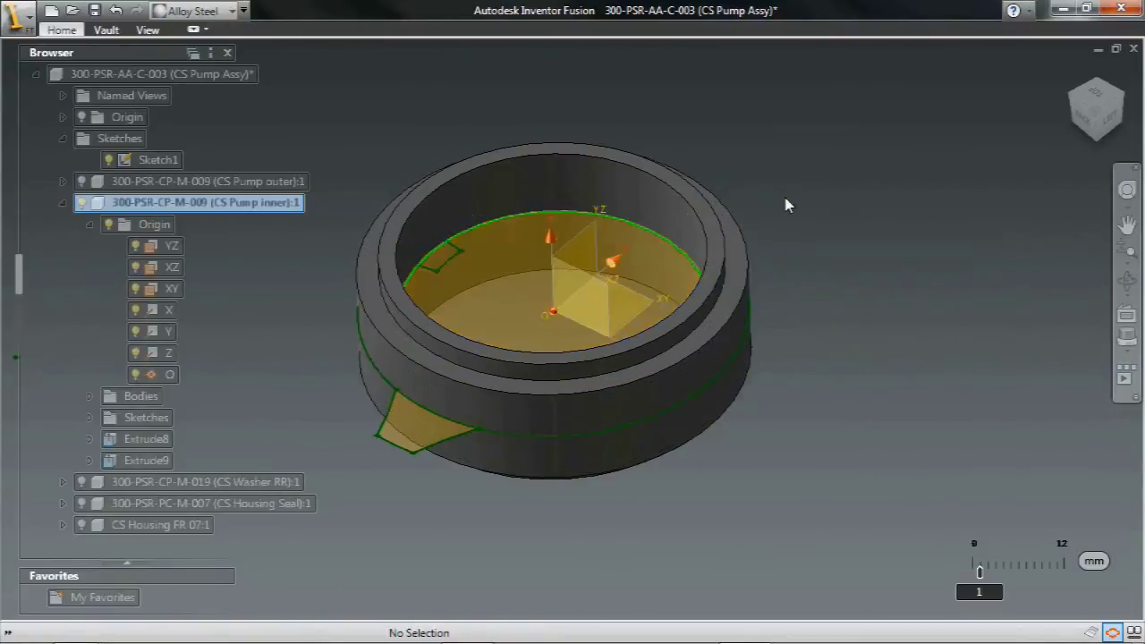
pyautogui.keyDown('shift'); pyautogui.moveTo(786, 201); pyautogui.dragTo(788, 213, button='middle'); pyautogui.keyUp('shift')
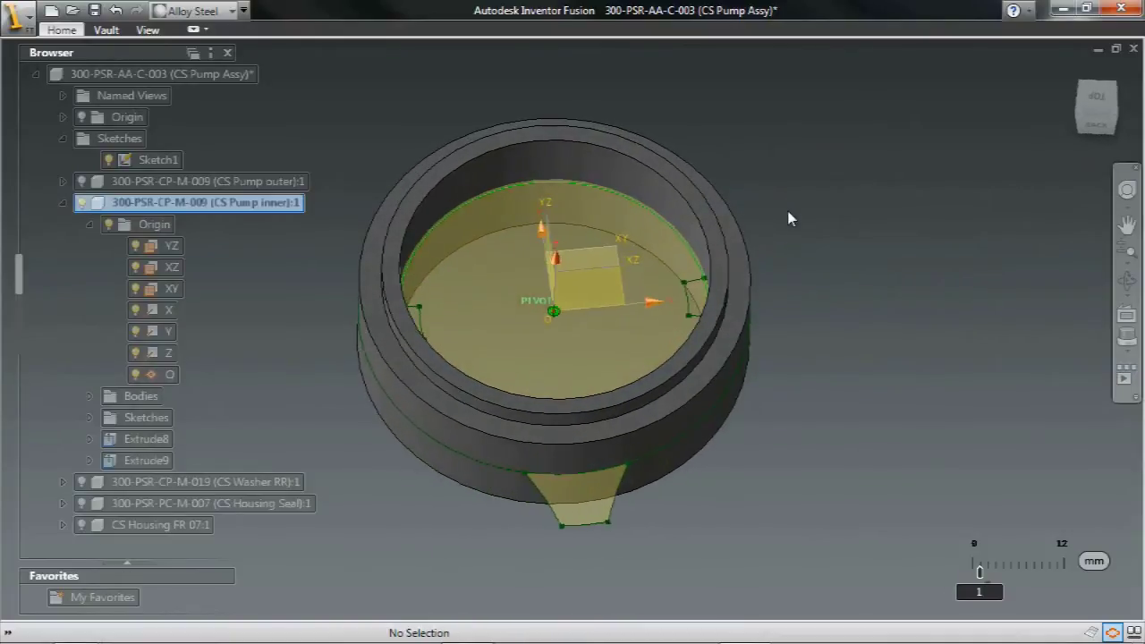
# Extrude the two small key profiles on the ring's inner wall symmetrically by 9.75 mm, joined to the body
pyautogui.click(698, 291)
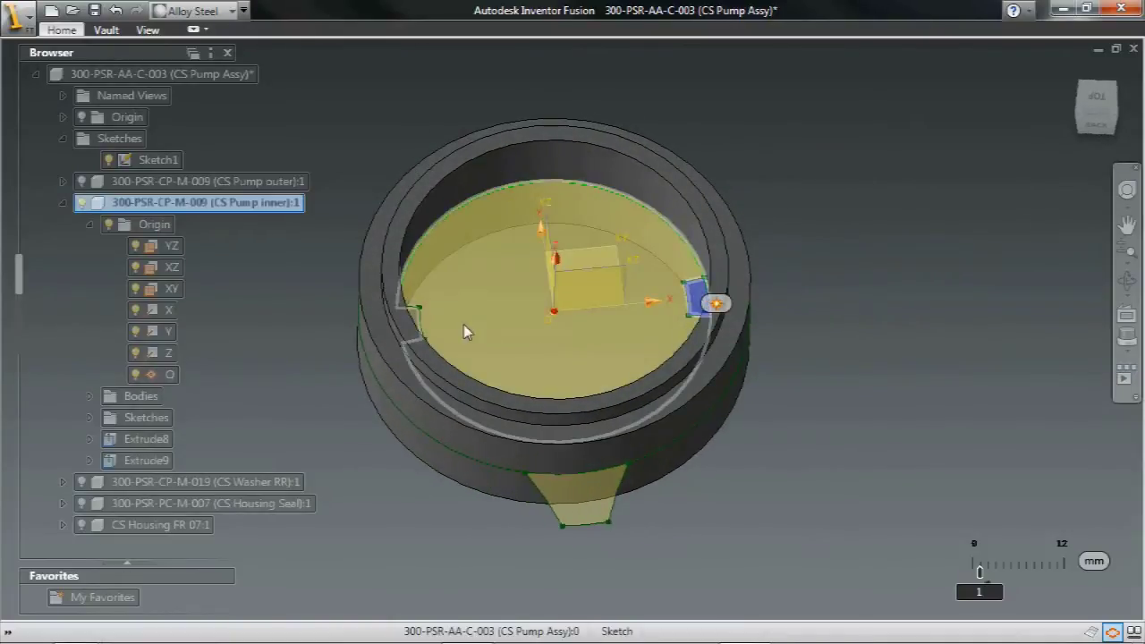
pyautogui.click(414, 312)
pyautogui.click(715, 303)
pyautogui.click(739, 328)
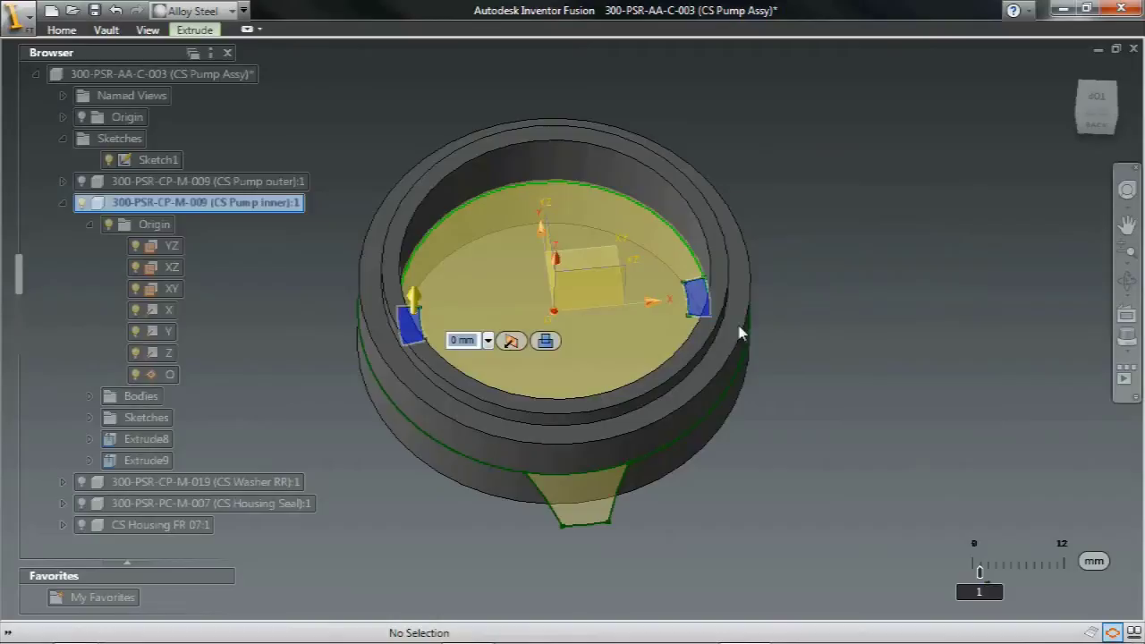
pyautogui.click(511, 340)
pyautogui.click(529, 381)
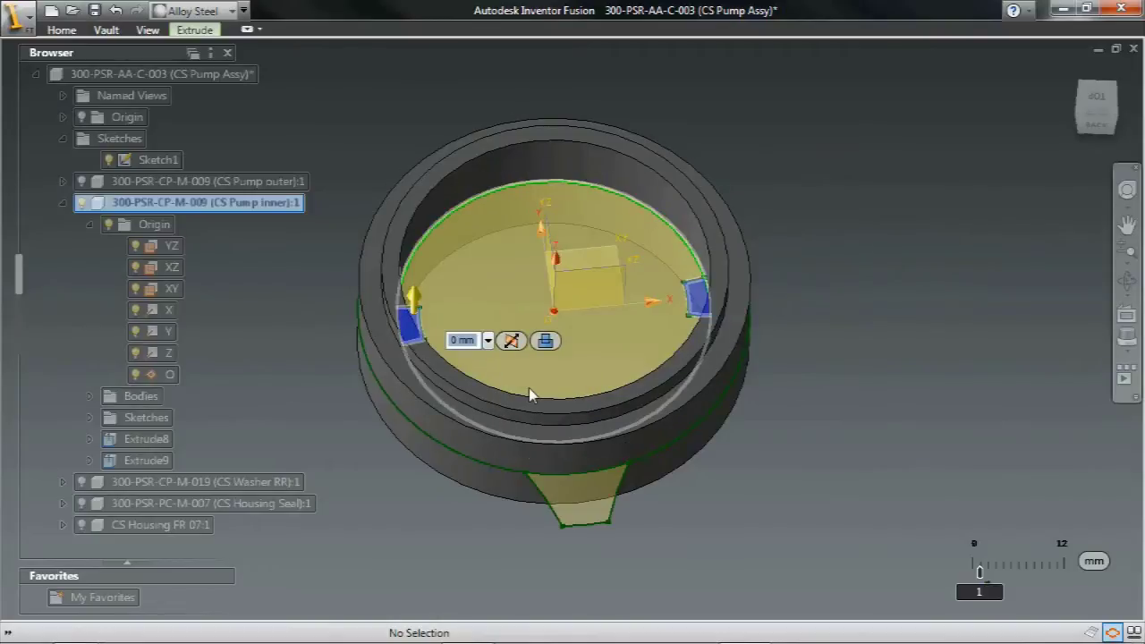
pyautogui.moveTo(416, 302); pyautogui.dragTo(895, 235)
pyautogui.rightClick(881, 192)
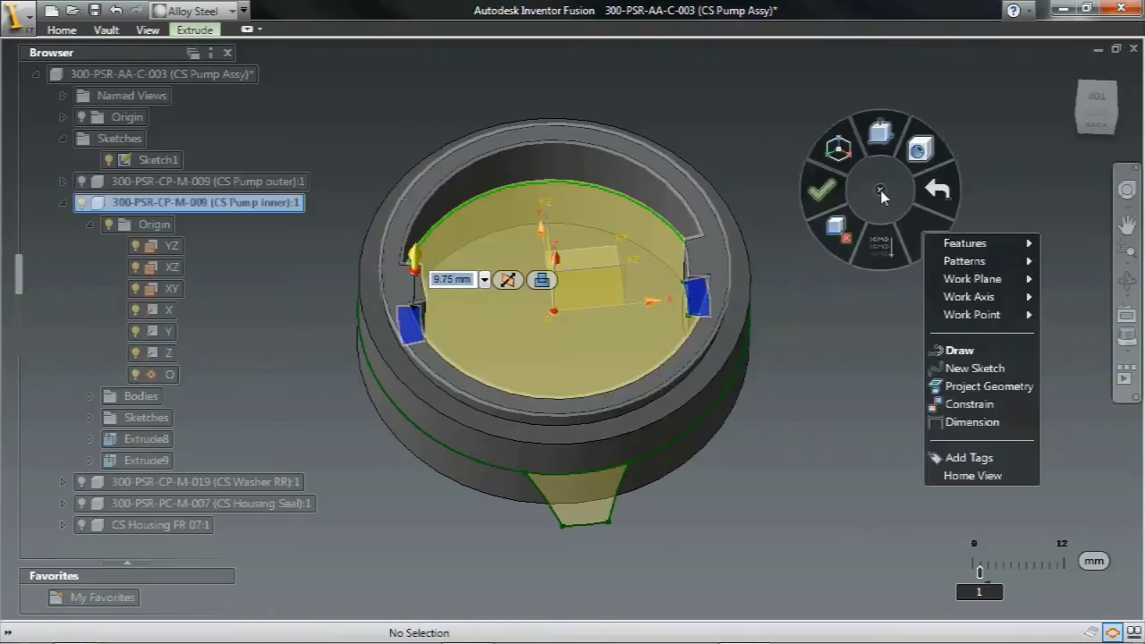
pyautogui.click(823, 192)
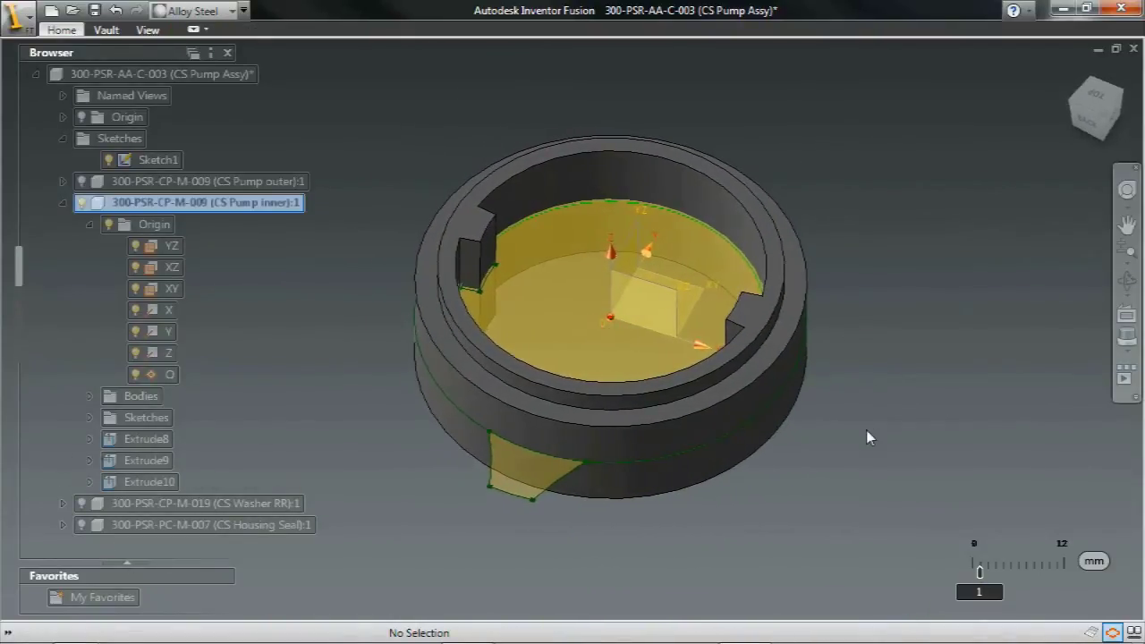
# Extrude the tooth profile on the ring's outer wall symmetrically with a distance of 9.5/2 mm
pyautogui.click(528, 479)
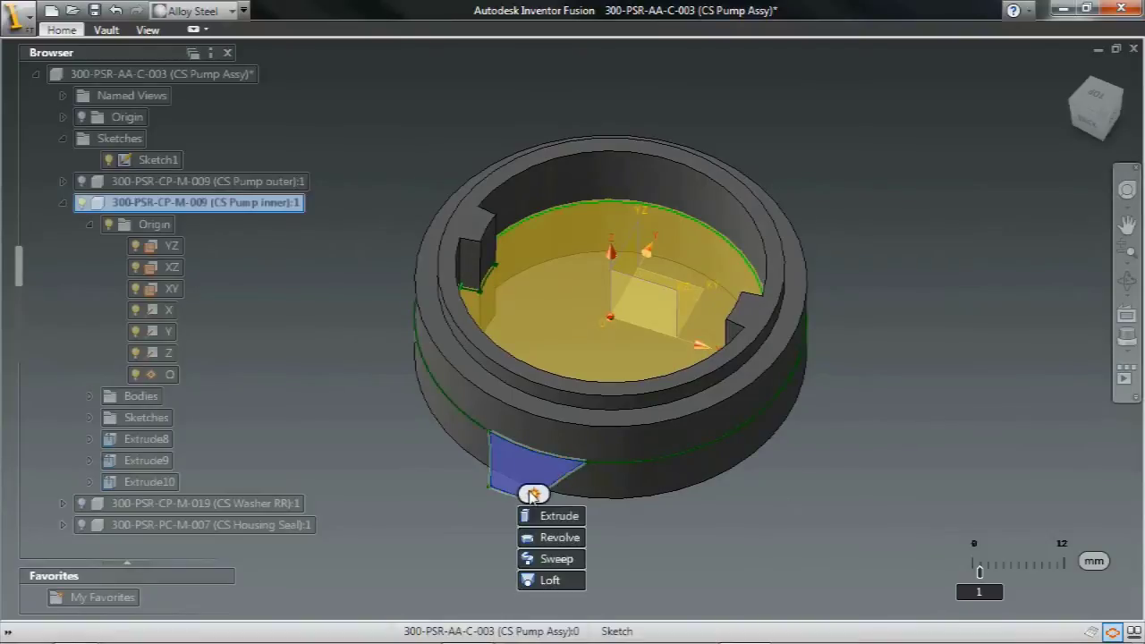
pyautogui.click(547, 513)
pyautogui.click(614, 510)
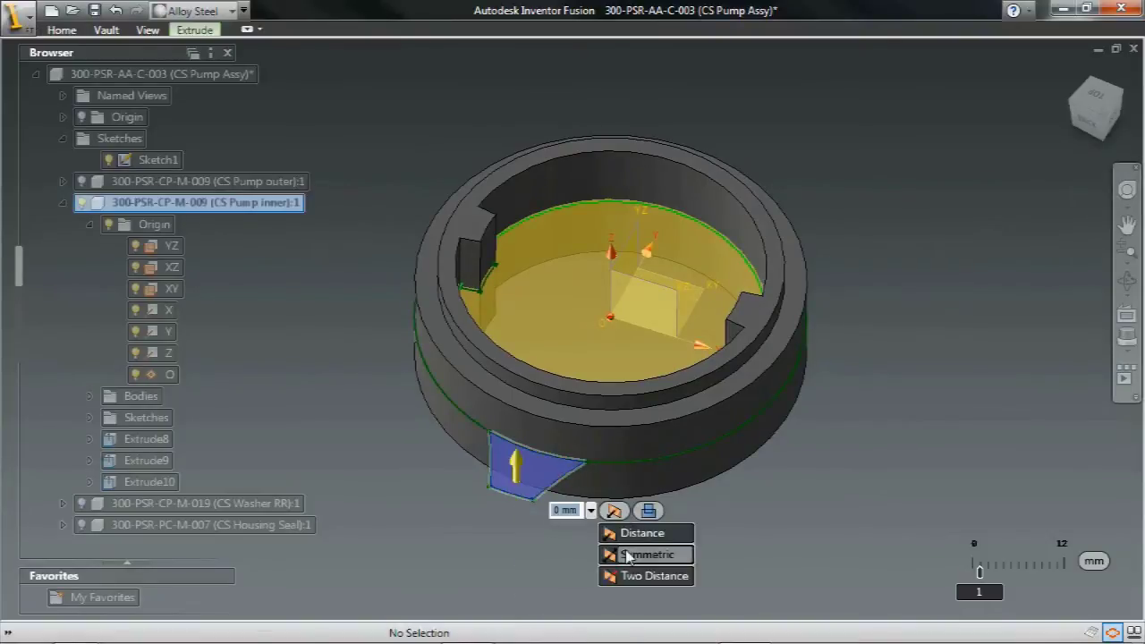
pyautogui.click(627, 556)
pyautogui.moveTo(517, 465); pyautogui.dragTo(518, 444)
pyautogui.press('BackSpace')
pyautogui.write('9.5/2')
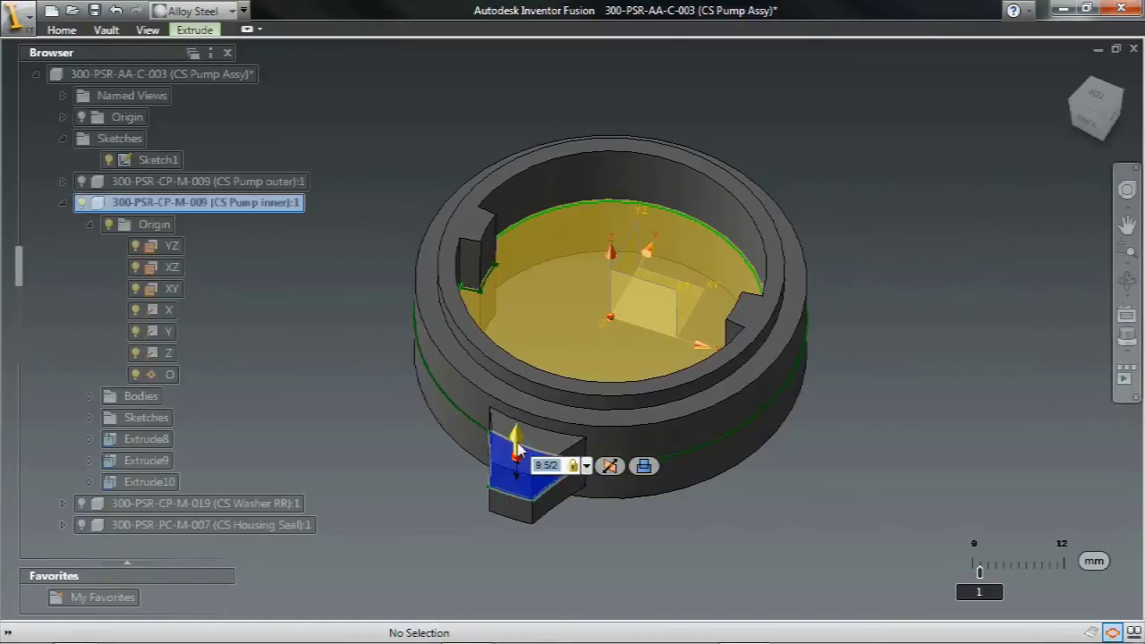
pyautogui.press('Return')
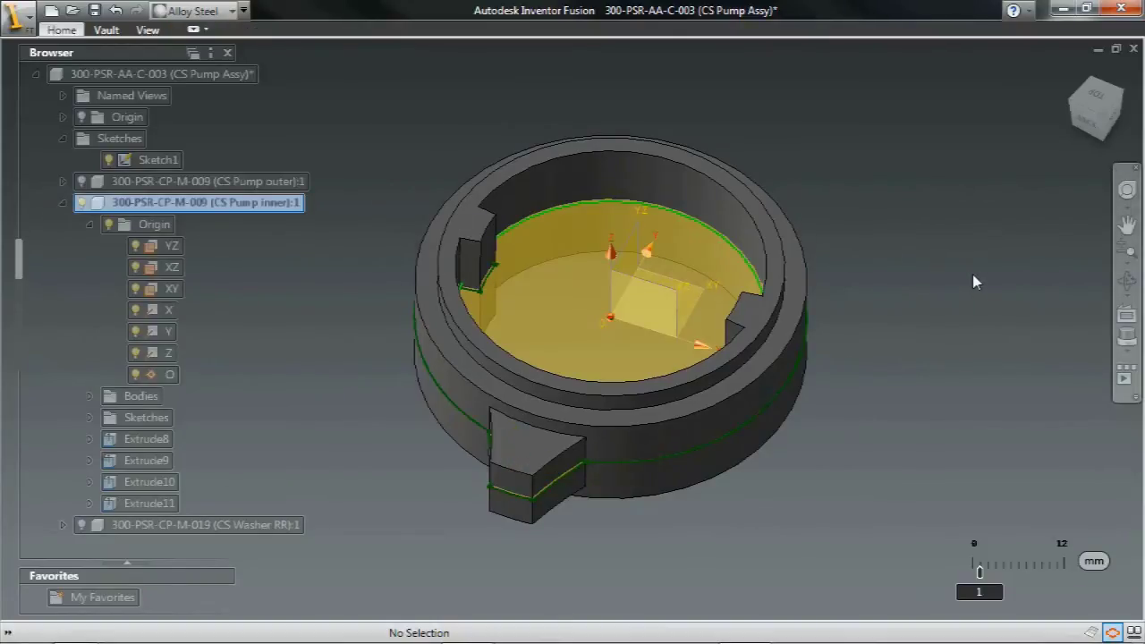
# Fillet the tooth's four vertical edges, two at the tip and two at the root, with a 1 mm radius
pyautogui.press('F6')
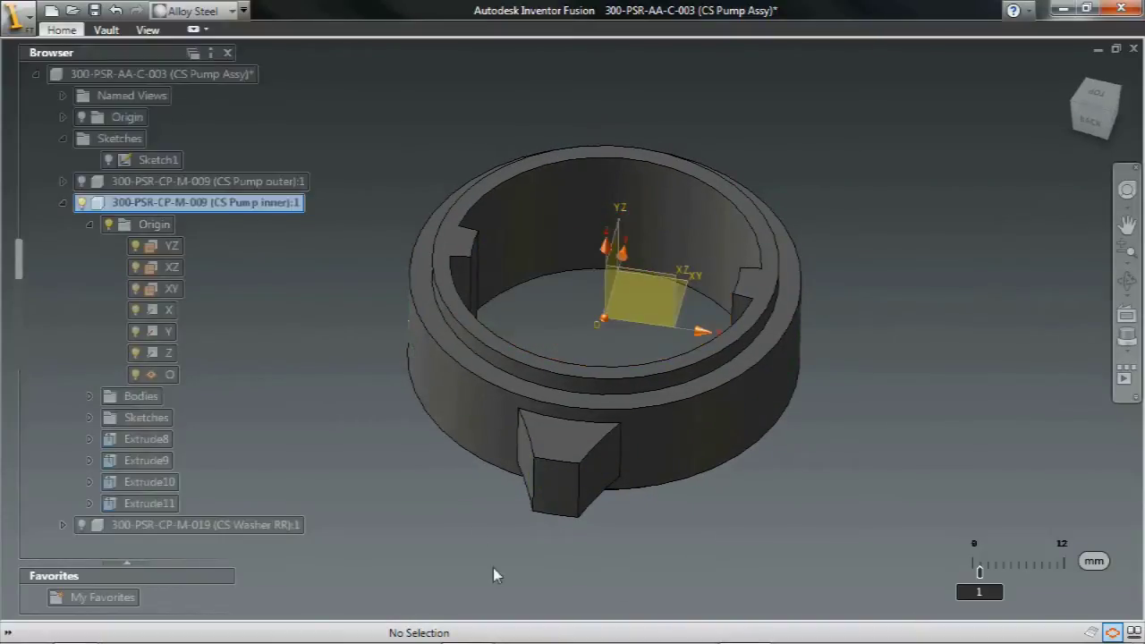
pyautogui.click(520, 442)
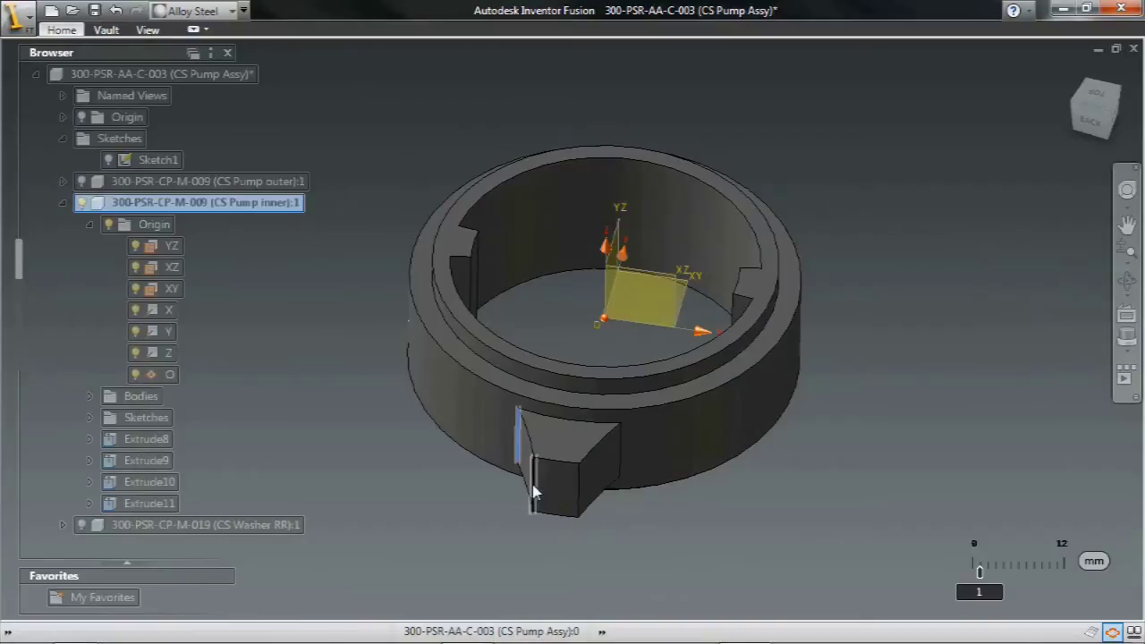
pyautogui.keyDown('ctrl'); pyautogui.click(582, 494); pyautogui.keyUp('ctrl')
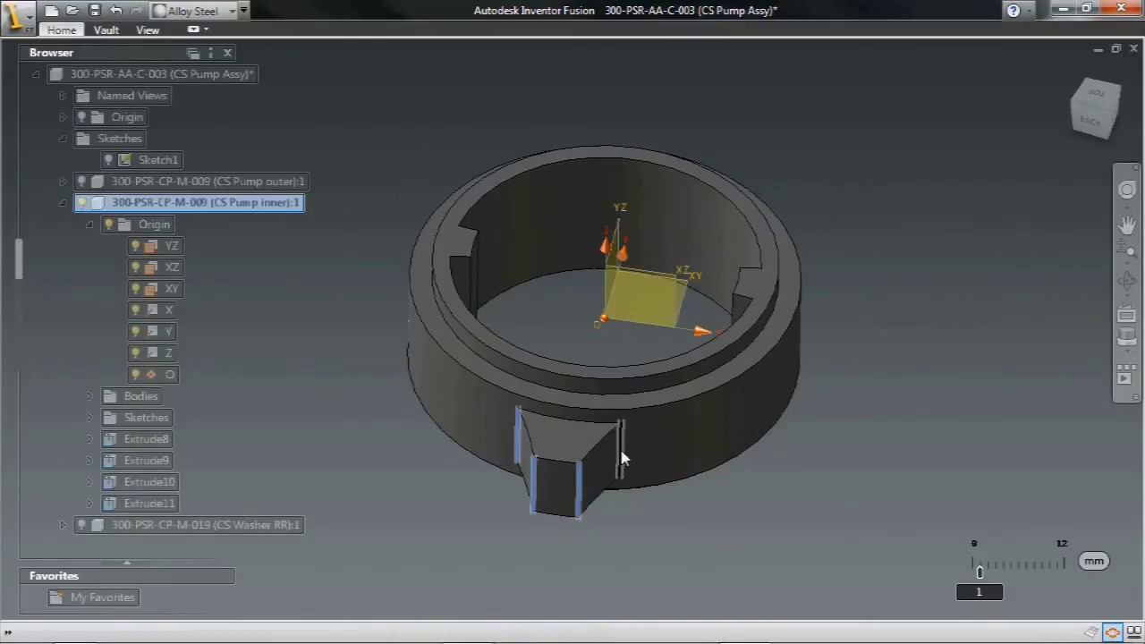
pyautogui.moveTo(833, 216); pyautogui.dragTo(885, 258, button='right')
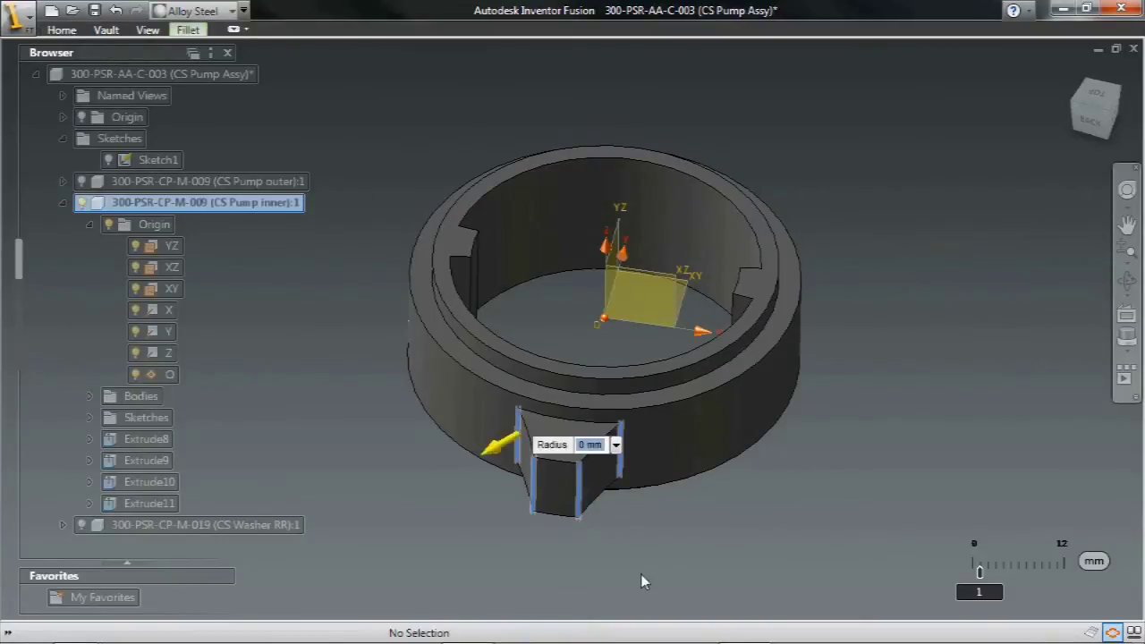
pyautogui.write('2.5')
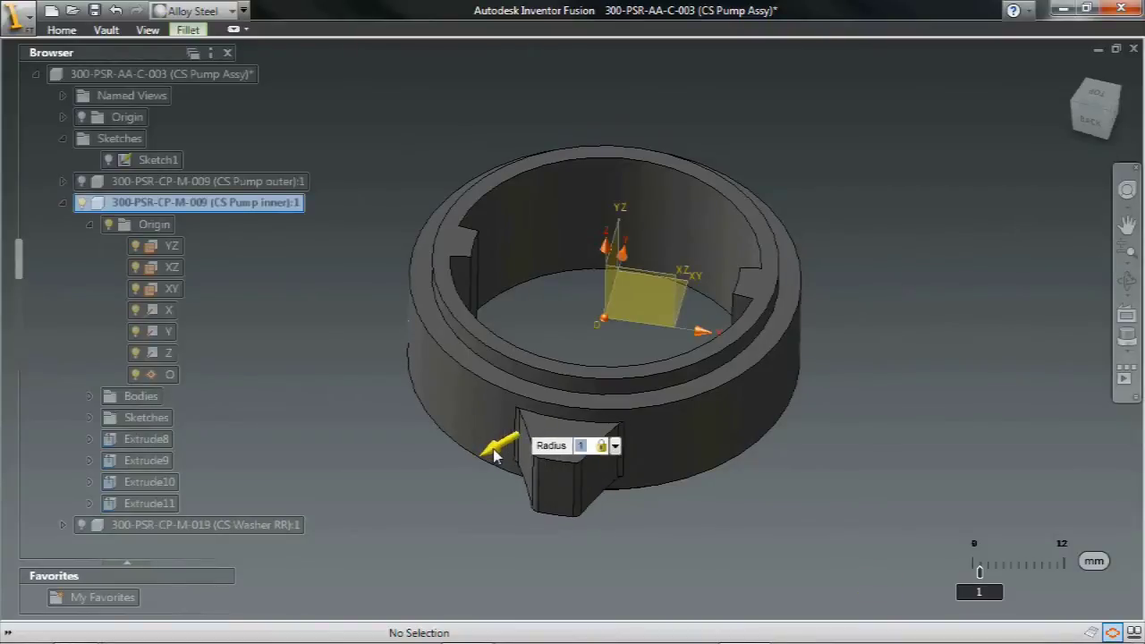
pyautogui.press('Return')
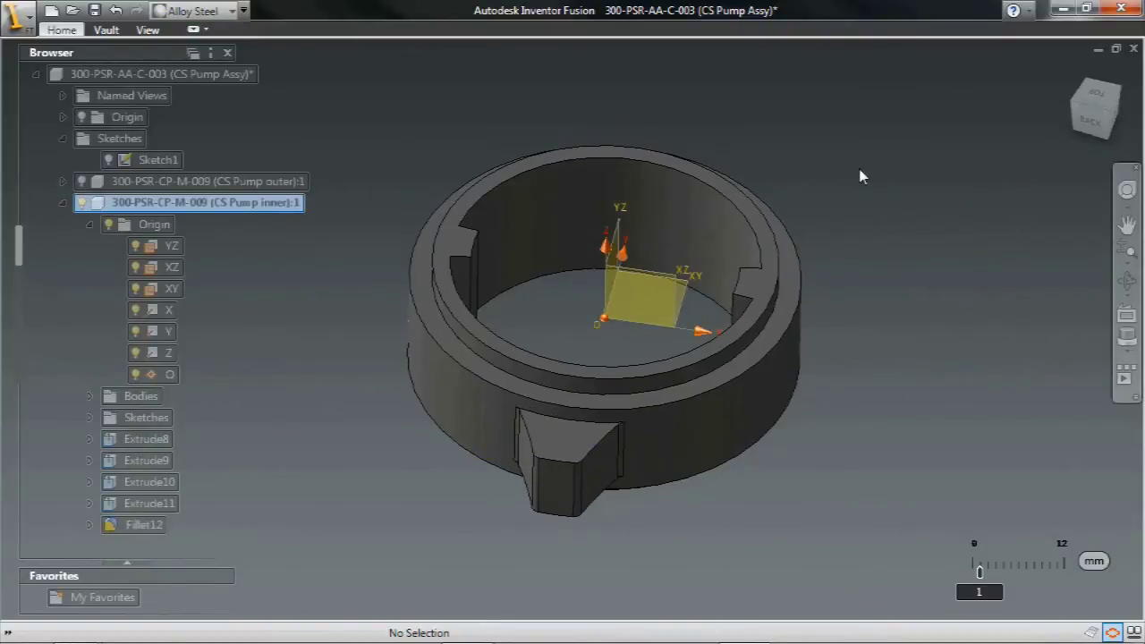
# Create a circular pattern of the tooth extrusion and its two fillets around the component's Z axis with 11 instances
pyautogui.rightClick(857, 166)
pyautogui.moveTo(955, 283)
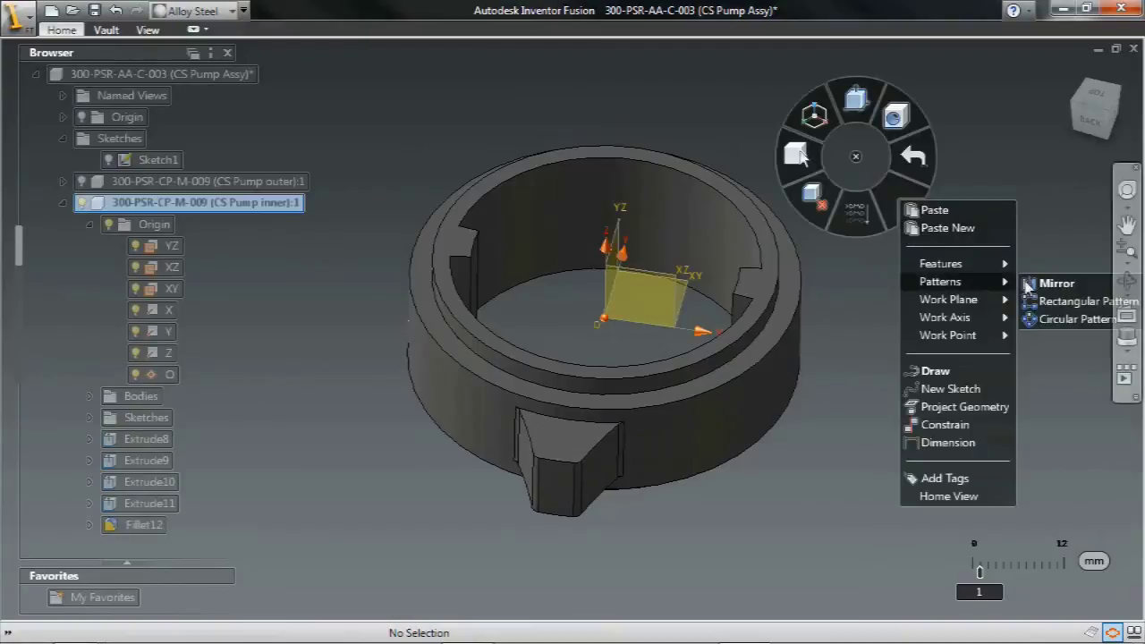
pyautogui.click(1055, 322)
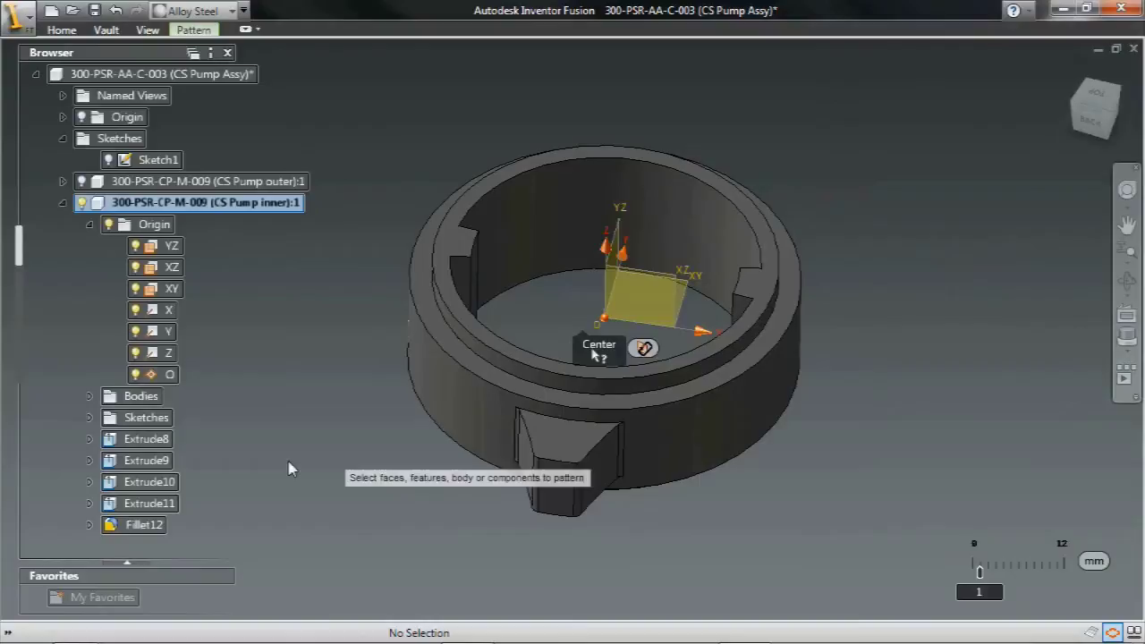
pyautogui.moveTo(21, 248); pyautogui.dragTo(21, 313)
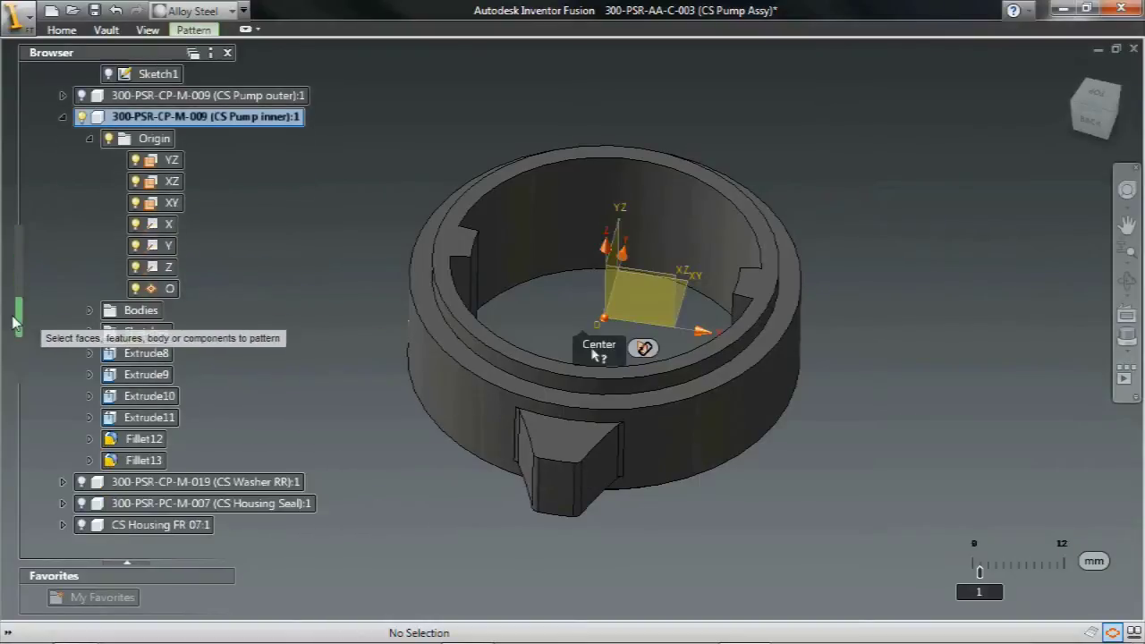
pyautogui.click(150, 418)
pyautogui.click(143, 440)
pyautogui.click(143, 461)
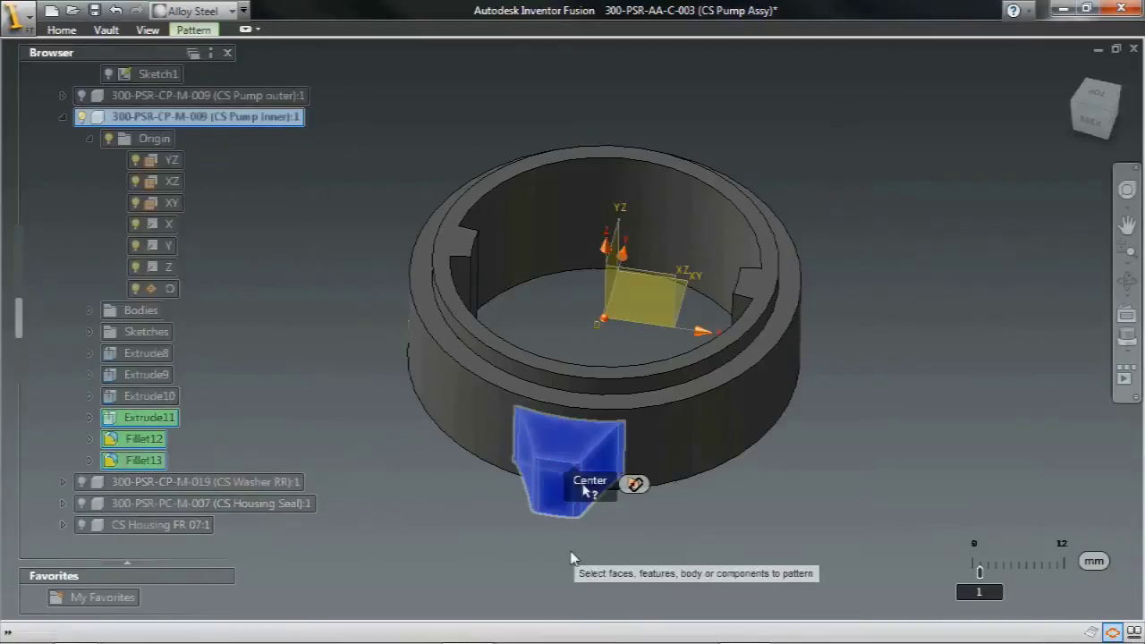
pyautogui.click(583, 484)
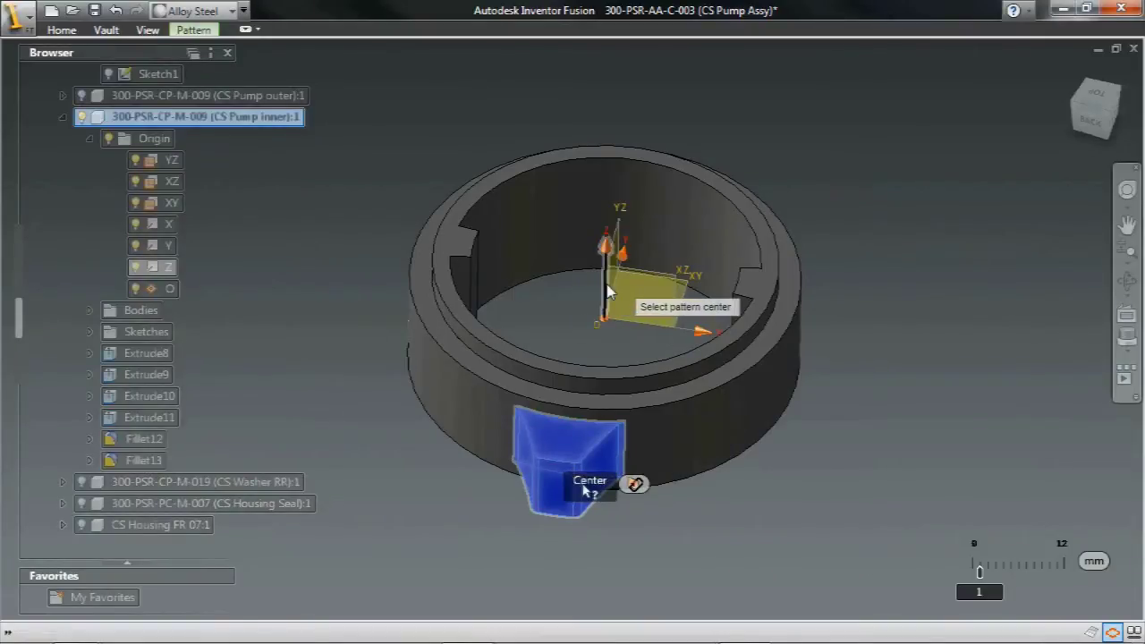
pyautogui.click(614, 286)
pyautogui.moveTo(768, 407); pyautogui.dragTo(669, 471)
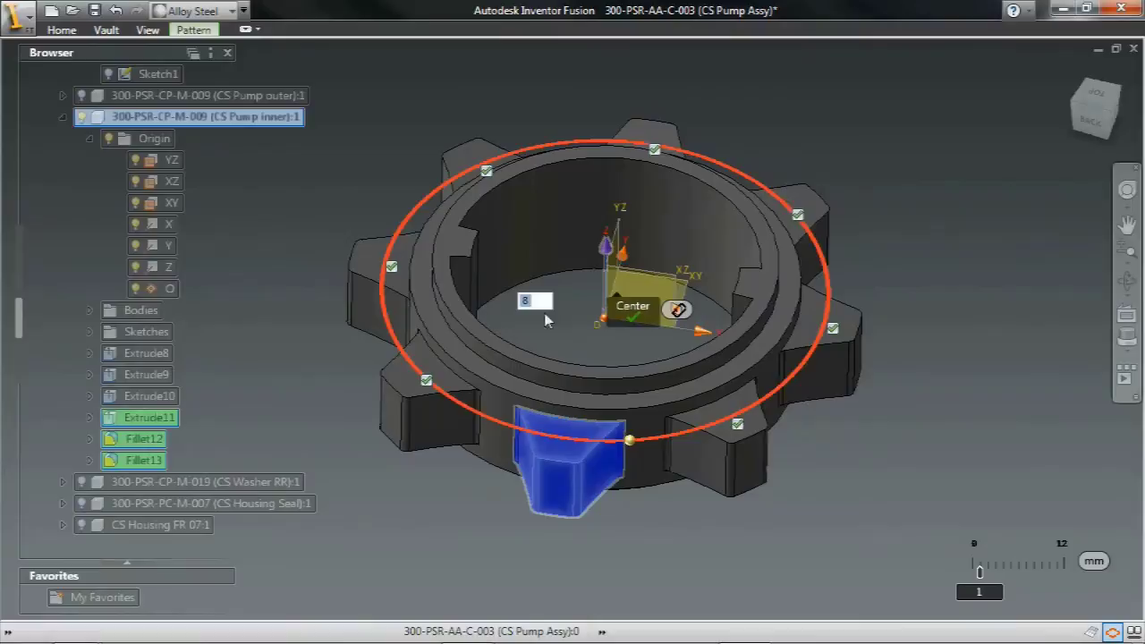
pyautogui.write('11')
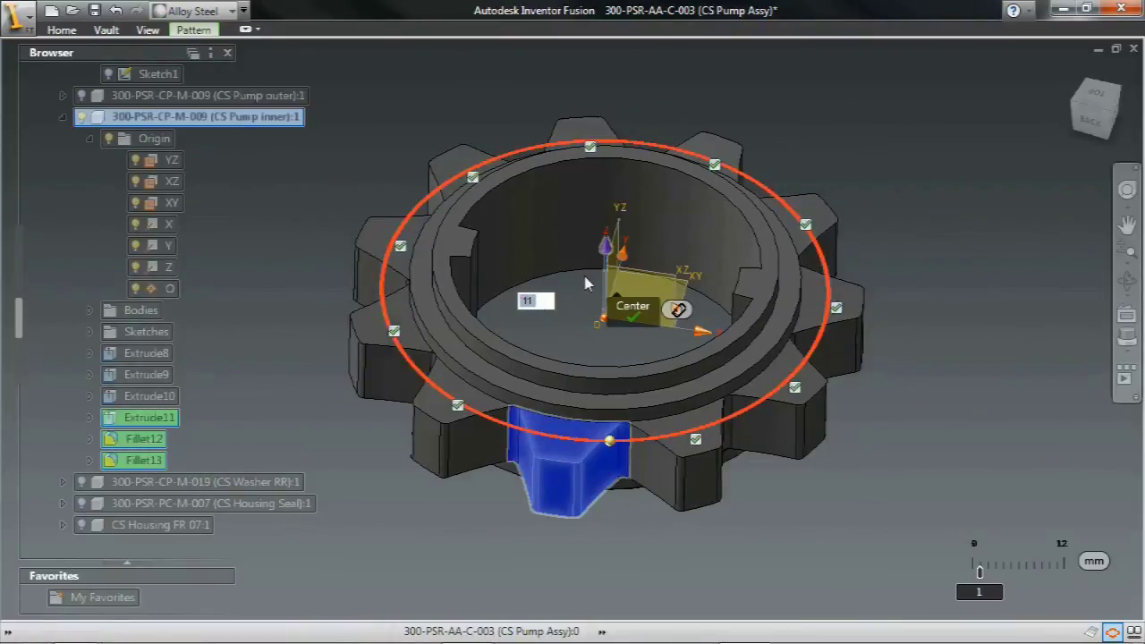
pyautogui.press('Return')
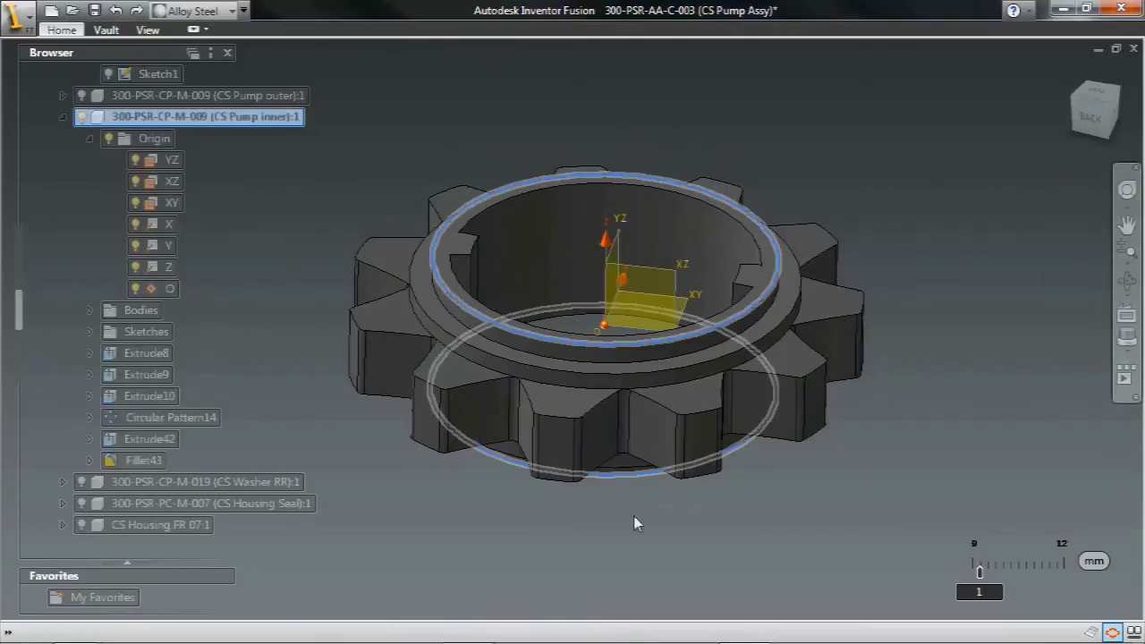
# Chamfer the outer rim edges of the raised collars on both sides of the gear by 1 mm
pyautogui.rightClick(865, 175)
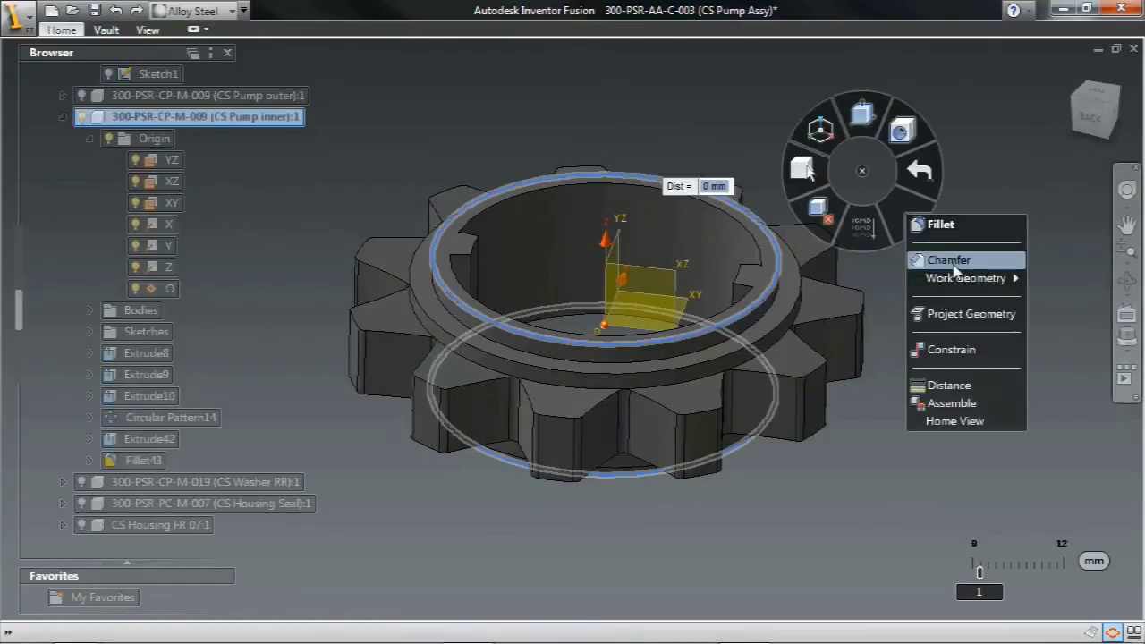
pyautogui.click(935, 260)
pyautogui.click(654, 145)
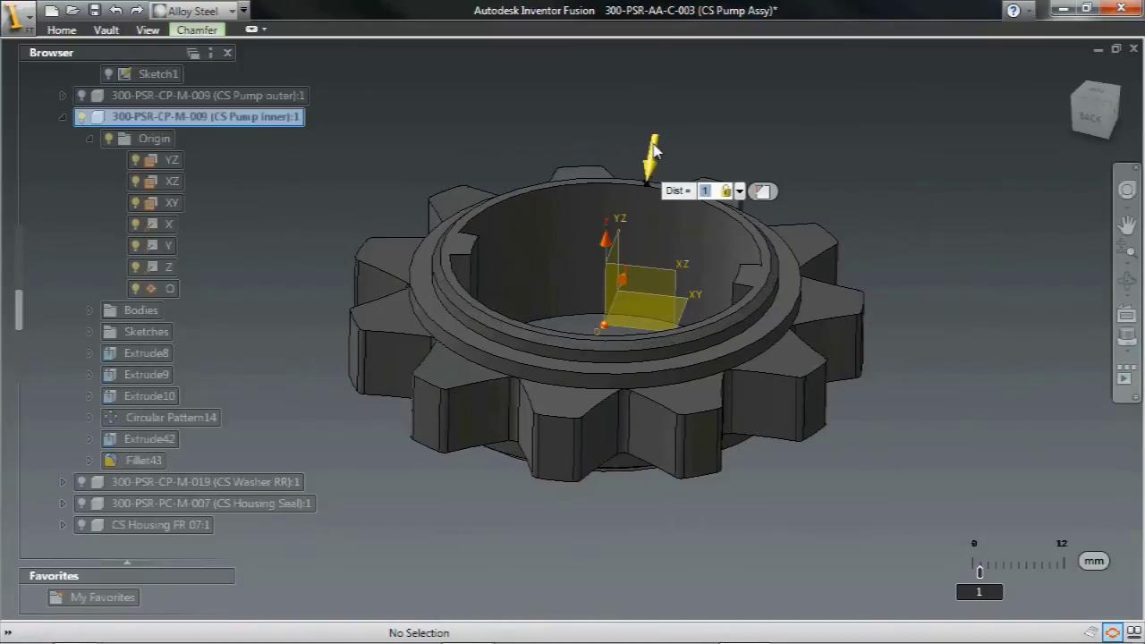
pyautogui.press('Return')
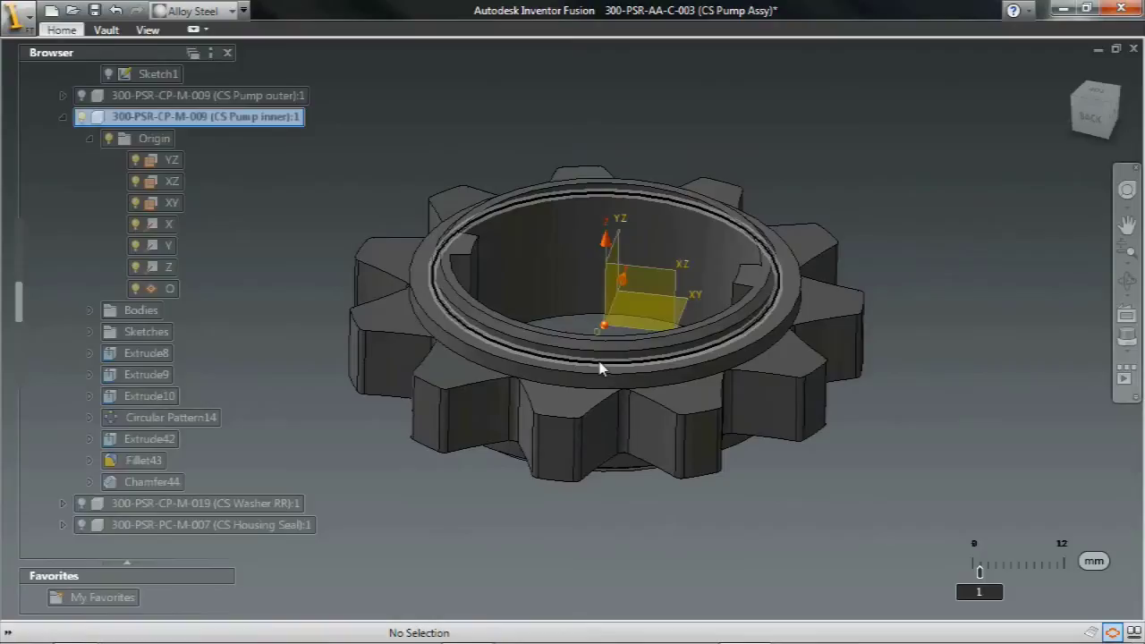
# Fillet the circular edges at the base of the raised collars on both sides of the gear with a 1 mm radius
pyautogui.click(600, 364)
pyautogui.press('F4')
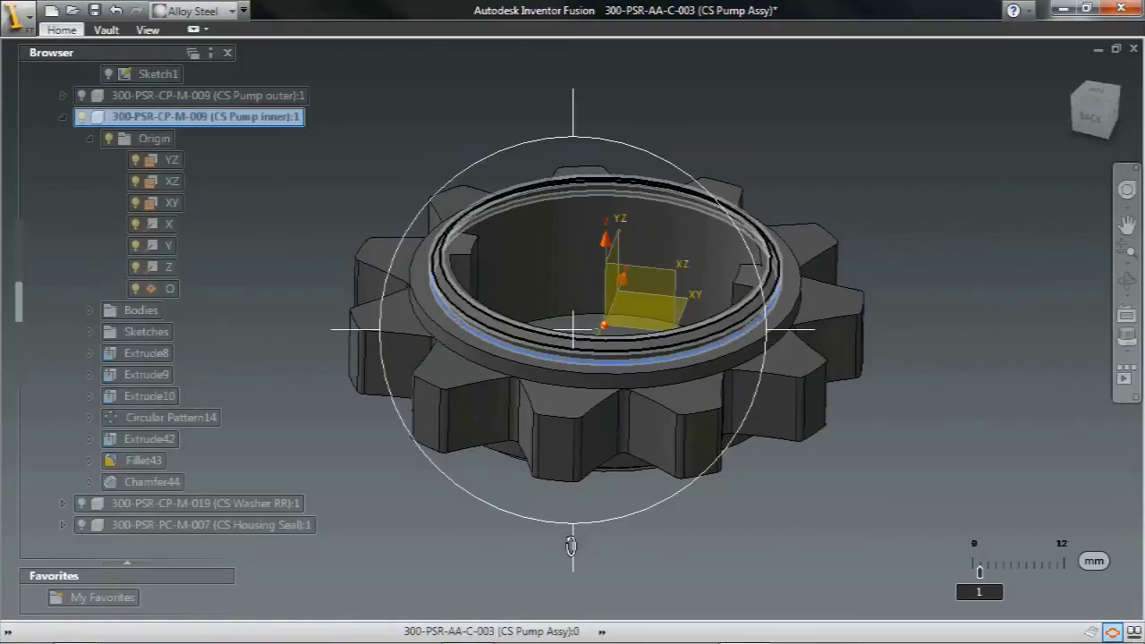
pyautogui.moveTo(571, 545); pyautogui.dragTo(598, 376)
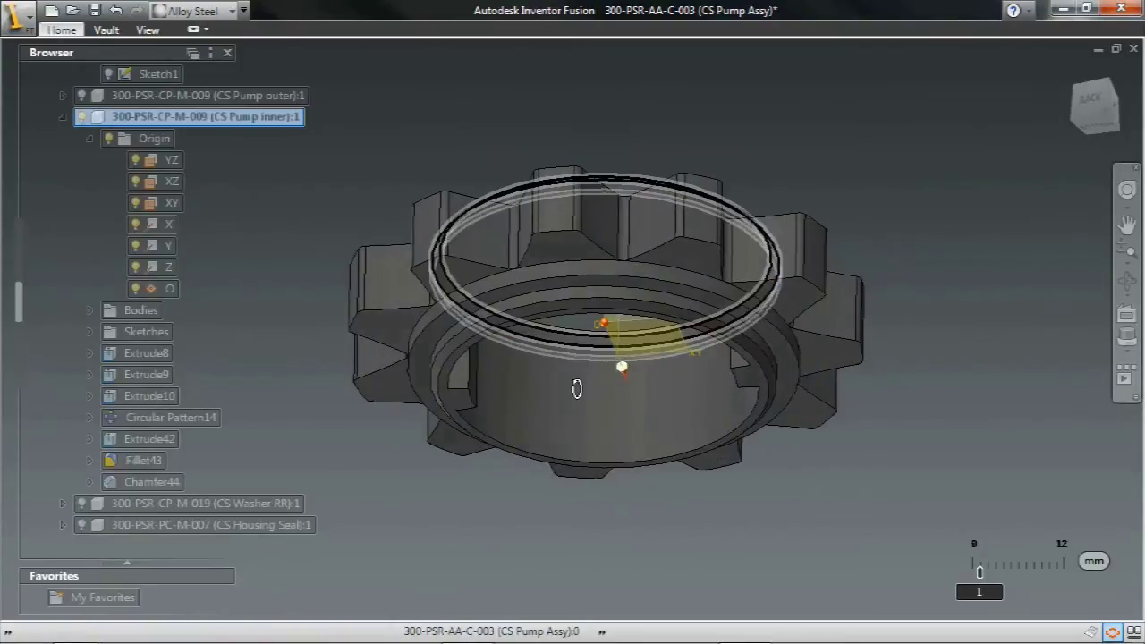
pyautogui.click(621, 295)
pyautogui.moveTo(889, 123); pyautogui.dragTo(940, 172, button='right')
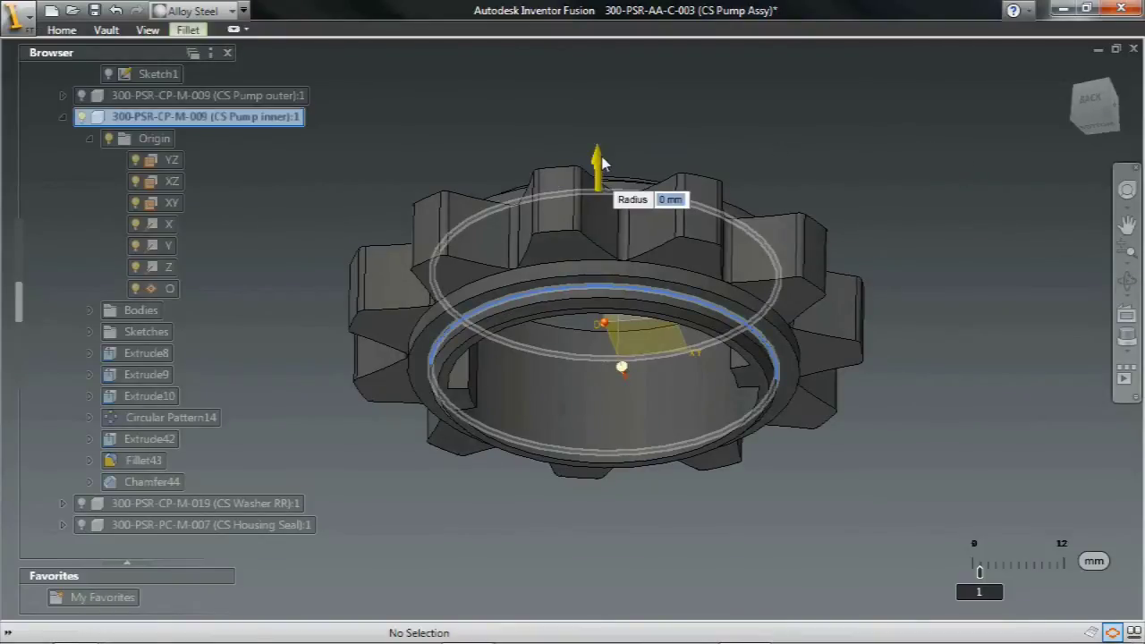
pyautogui.moveTo(604, 163); pyautogui.dragTo(605, 161)
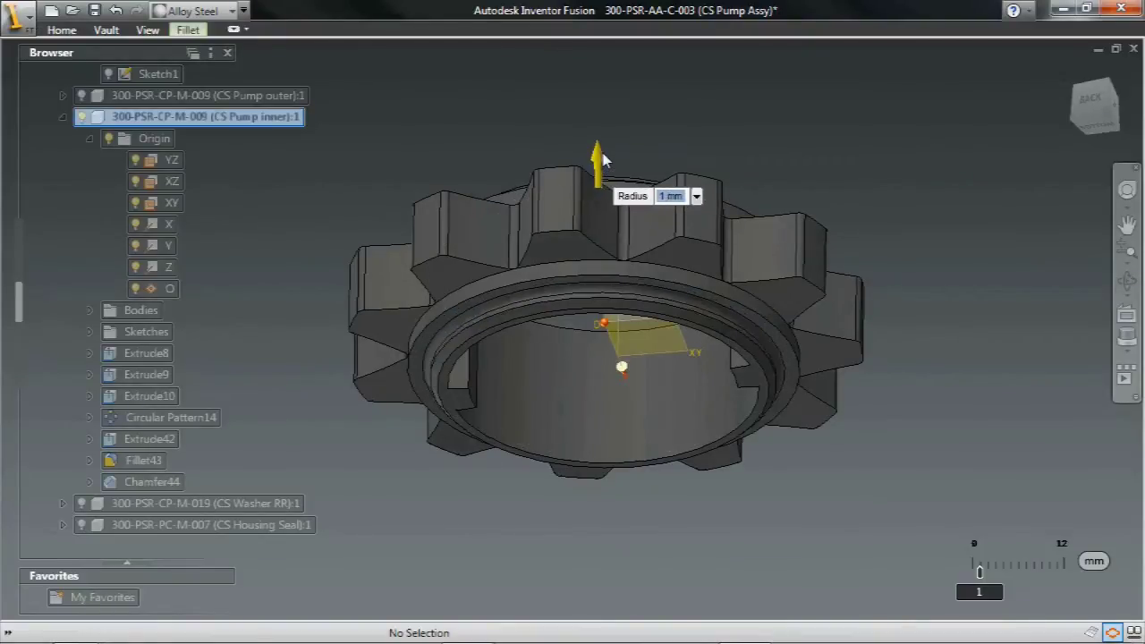
pyautogui.press('Return')
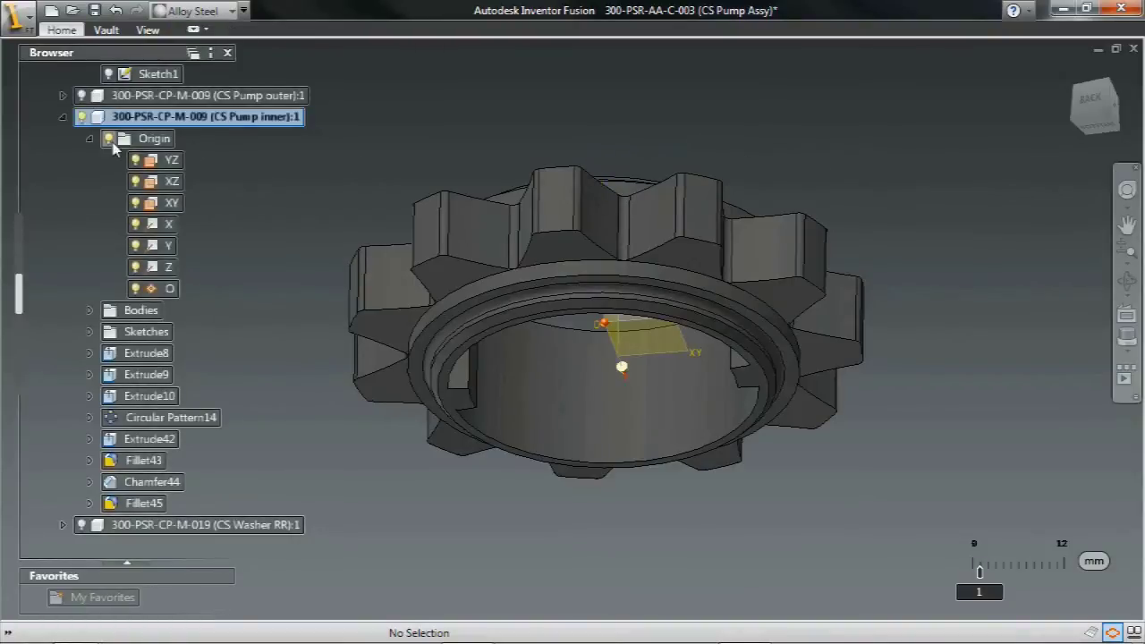
# Display the outer pump gear and front housing together with the finished inner gear, and show the assembly's origin
pyautogui.keyDown('shift'); pyautogui.moveTo(897, 186); pyautogui.dragTo(897, 186, button='middle'); pyautogui.keyUp('shift')
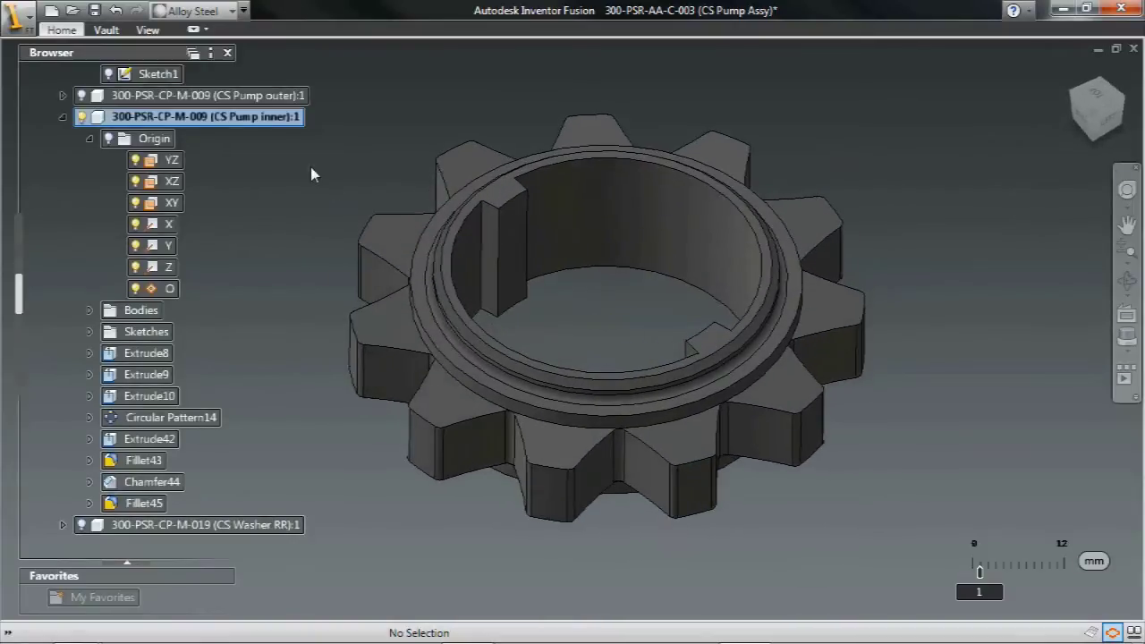
pyautogui.click(63, 116)
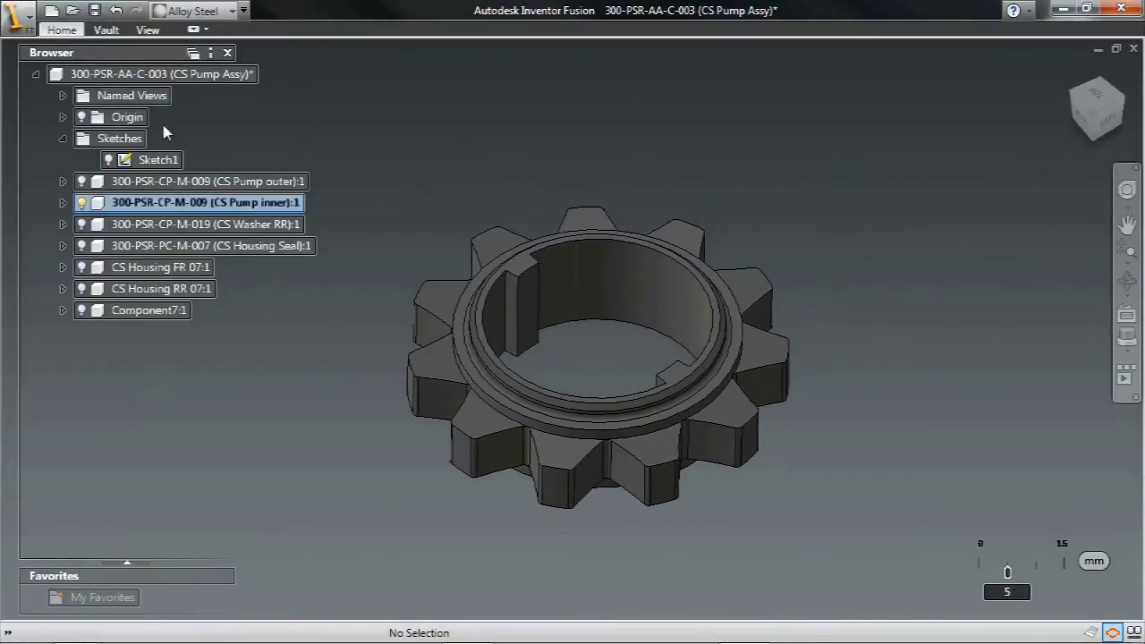
pyautogui.rightClick(179, 76)
pyautogui.click(255, 171)
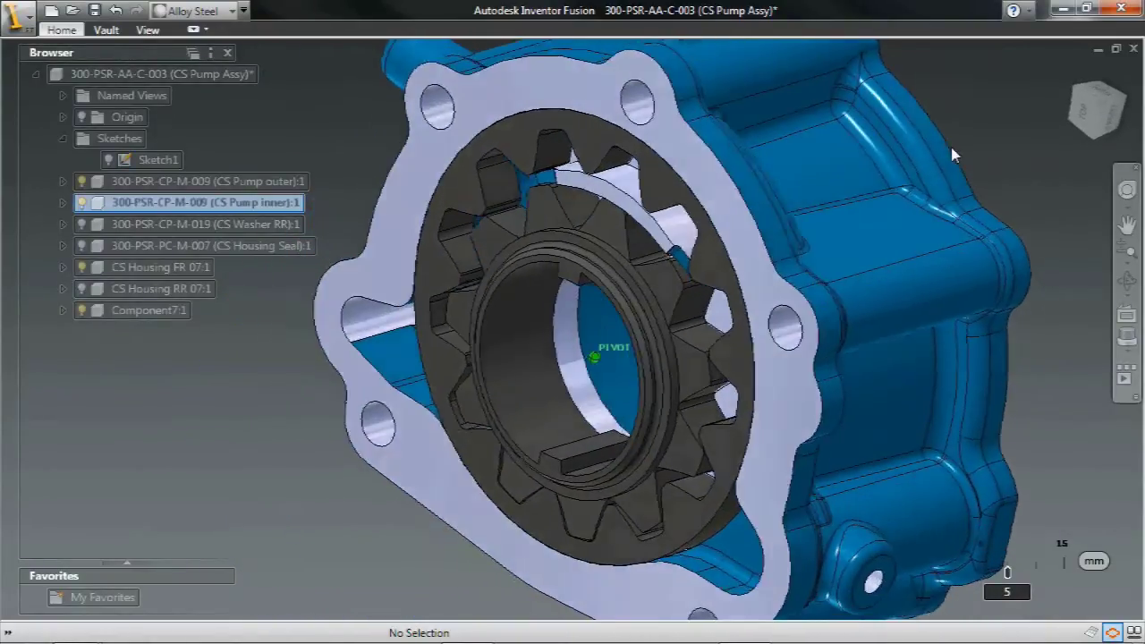
pyautogui.click(81, 117)
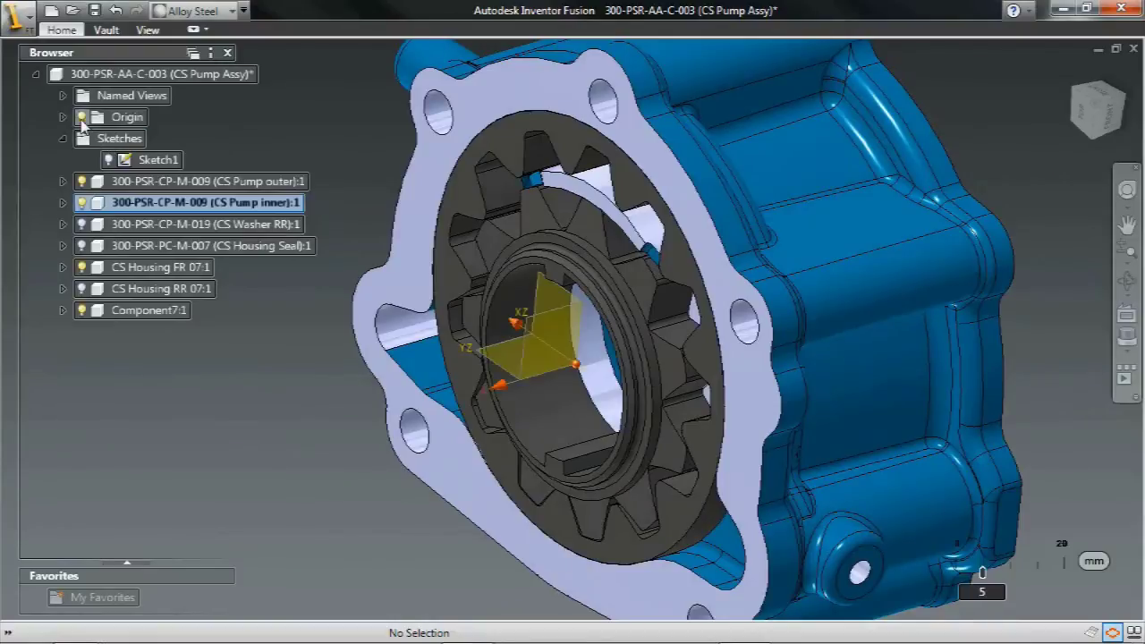
# Slice the assembly display along the XZ origin plane to inspect the inner gear's fit in the front housing, then restore the full display
pyautogui.click(546, 374)
pyautogui.click(147, 30)
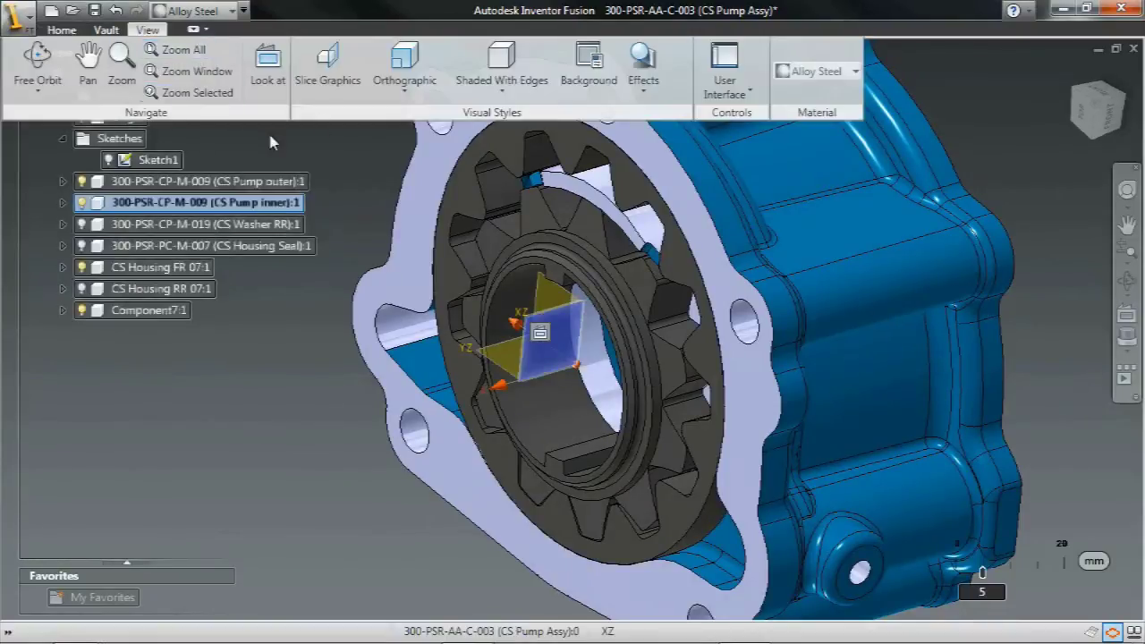
pyautogui.click(327, 59)
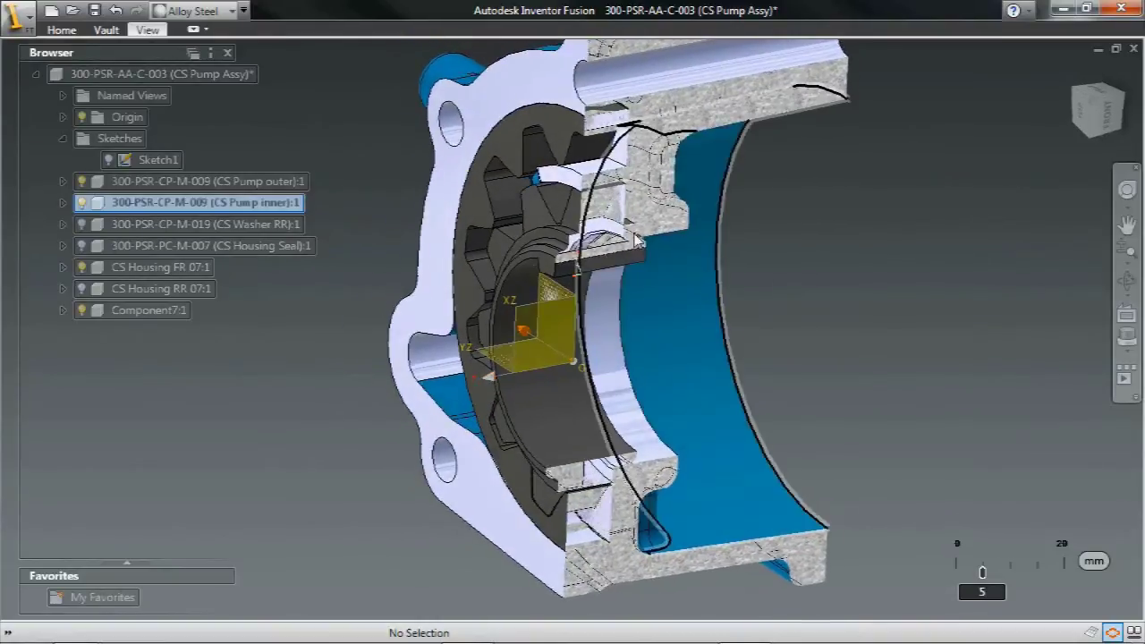
pyautogui.scroll(3, 651, 214)
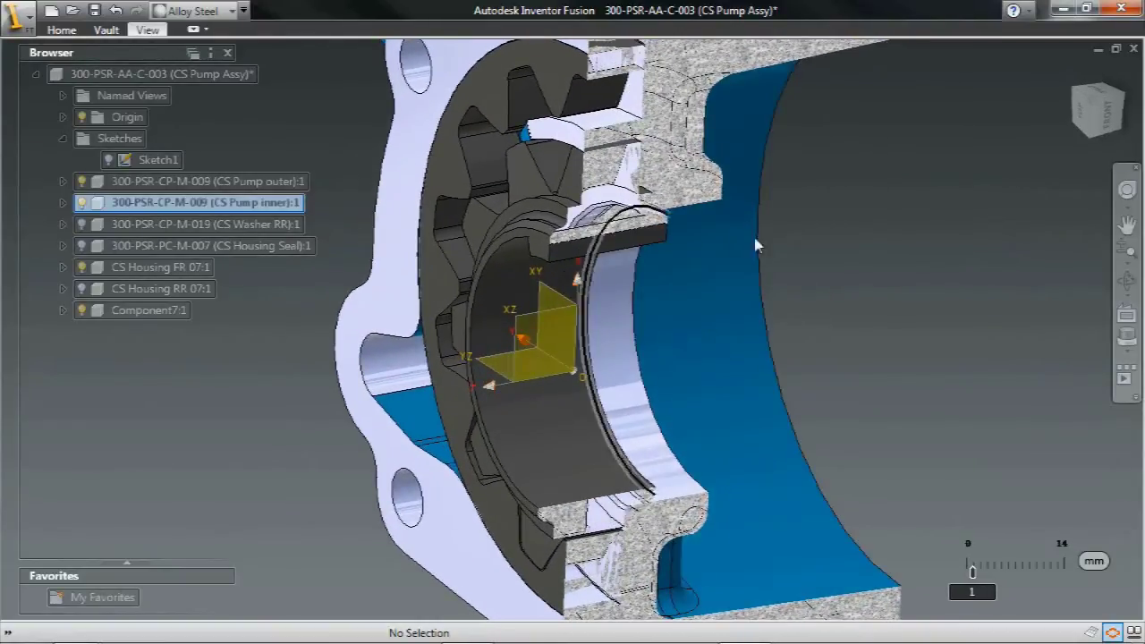
pyautogui.click(148, 31)
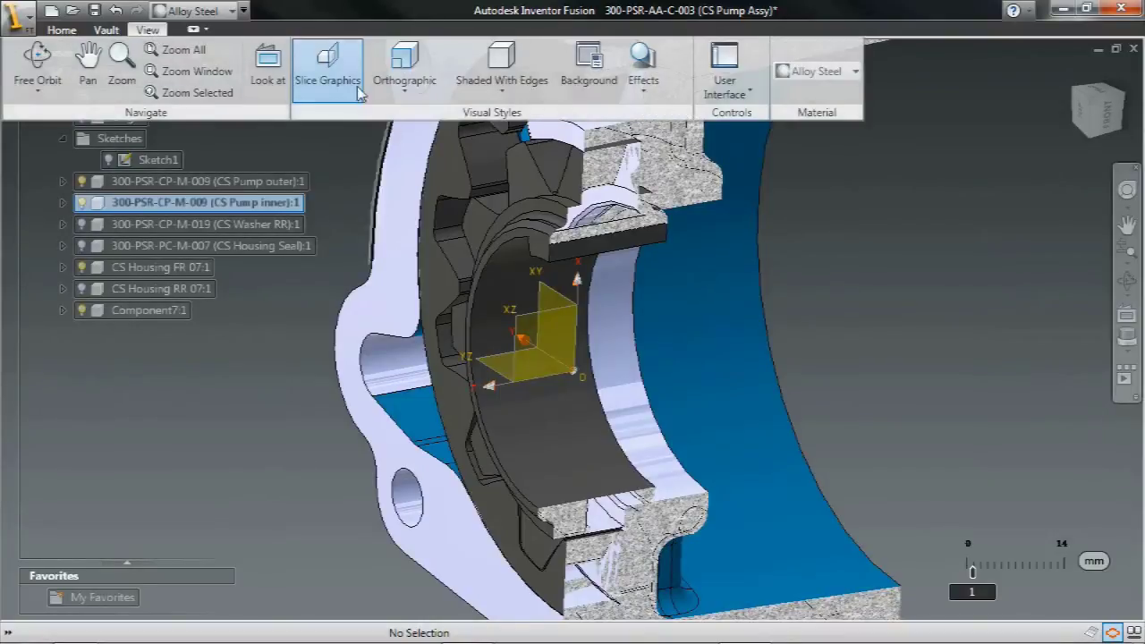
pyautogui.click(327, 64)
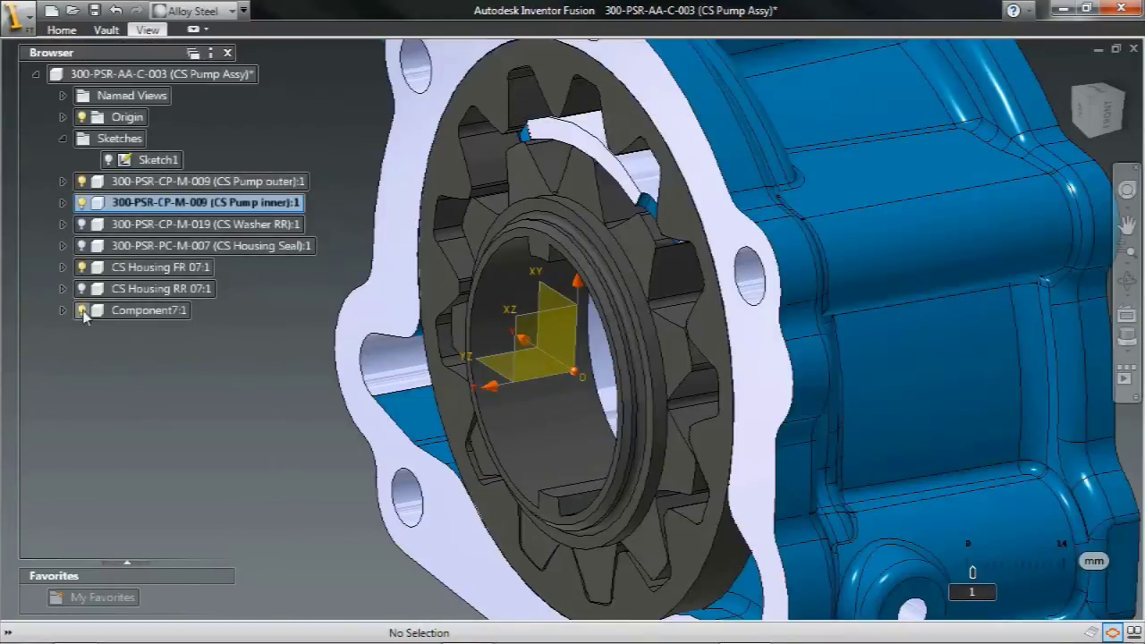
# Hide the front housing and offset the annular shoulder faces around the collars on both sides of the inner gear by -2.25 mm
pyautogui.click(81, 267)
pyautogui.keyDown('shift'); pyautogui.moveTo(805, 286); pyautogui.dragTo(917, 290, button='middle'); pyautogui.keyUp('shift')
pyautogui.scroll(1, 917, 291)
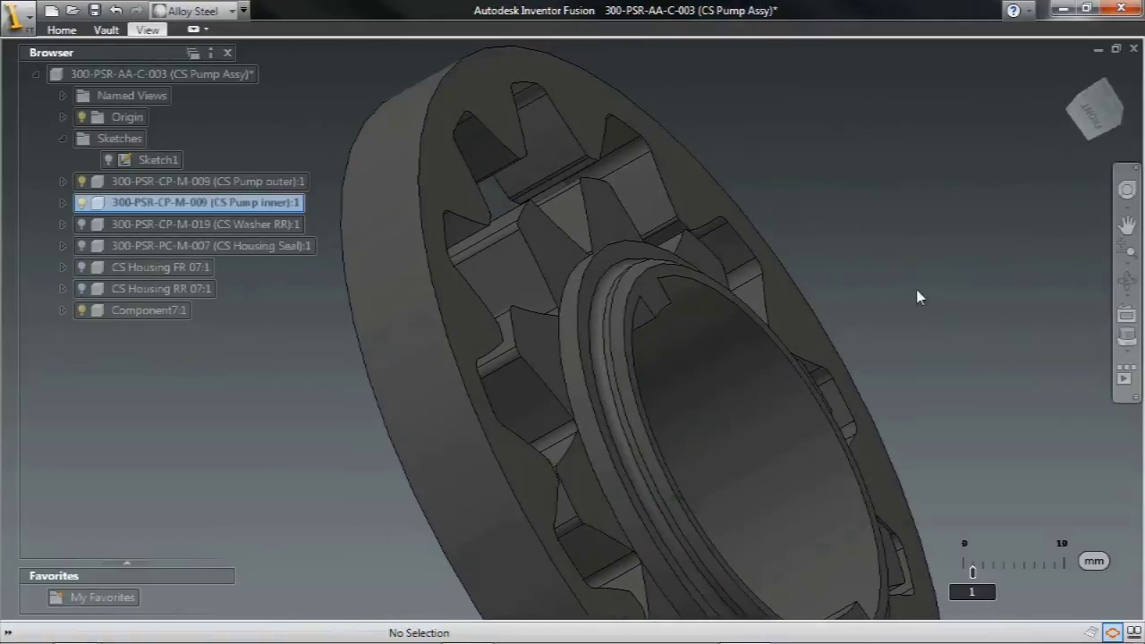
pyautogui.click(604, 262)
pyautogui.click(611, 219)
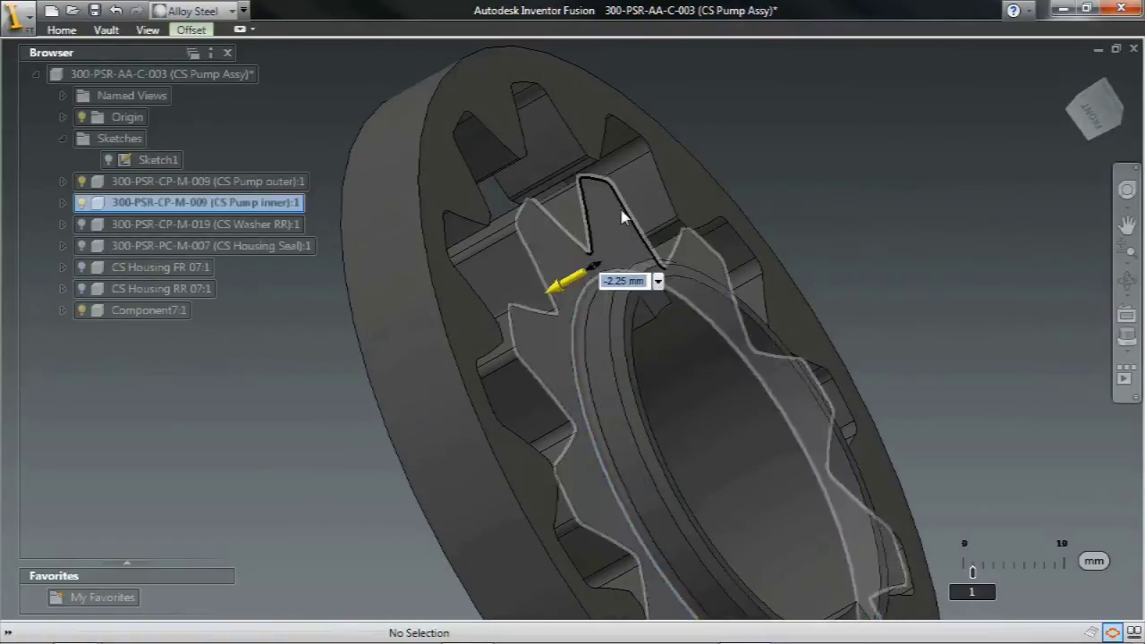
pyautogui.rightClick(880, 143)
pyautogui.click(823, 146)
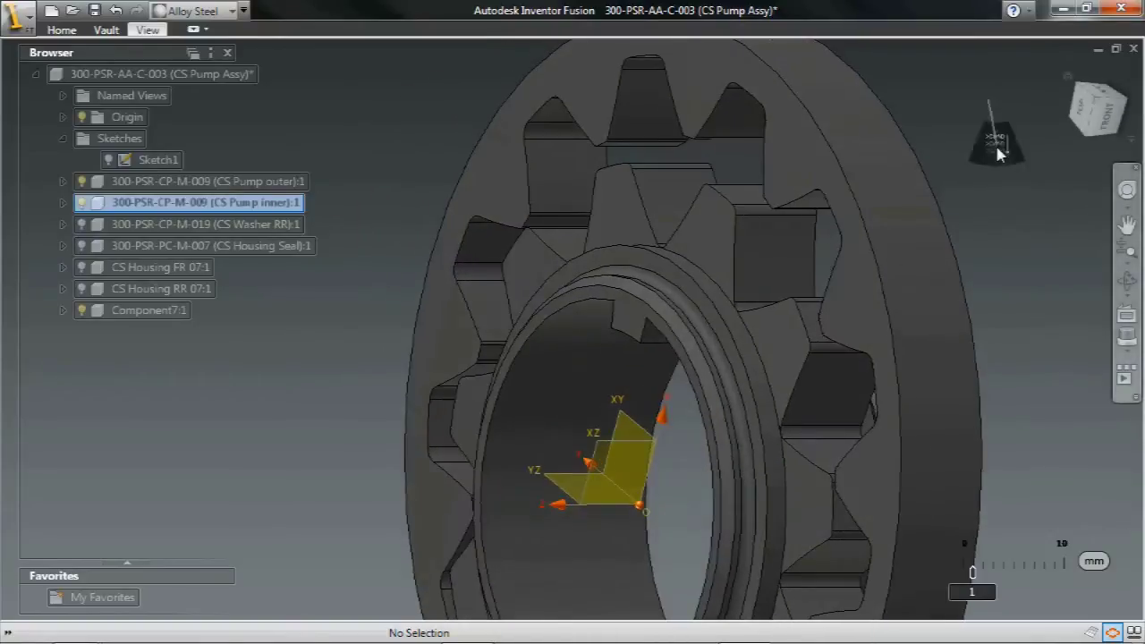
pyautogui.click(640, 262)
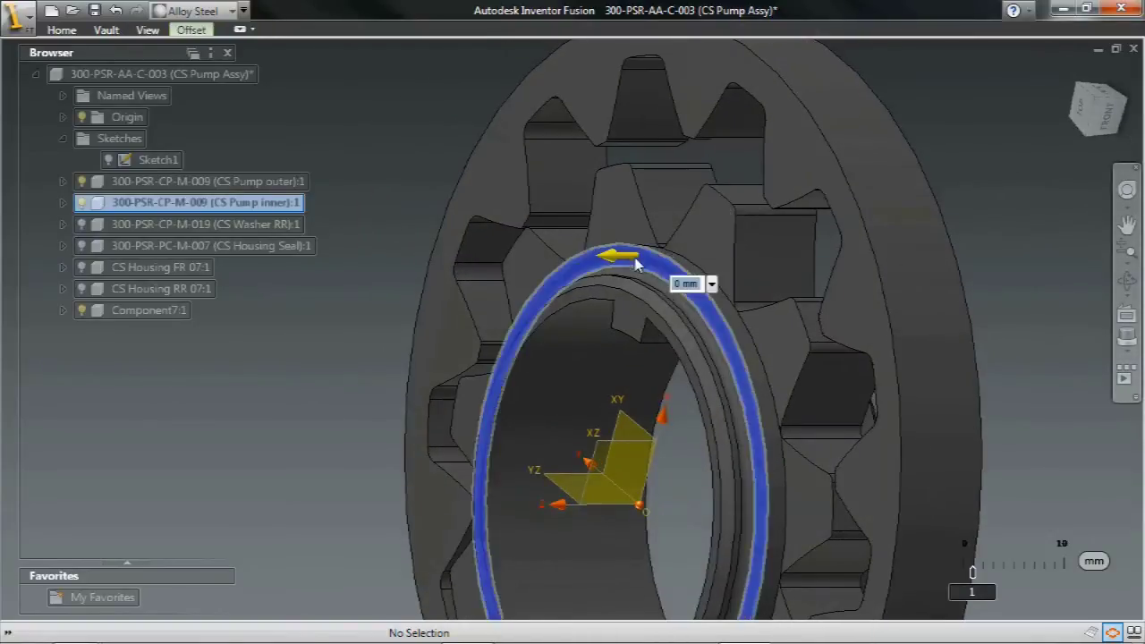
pyautogui.rightClick(975, 65)
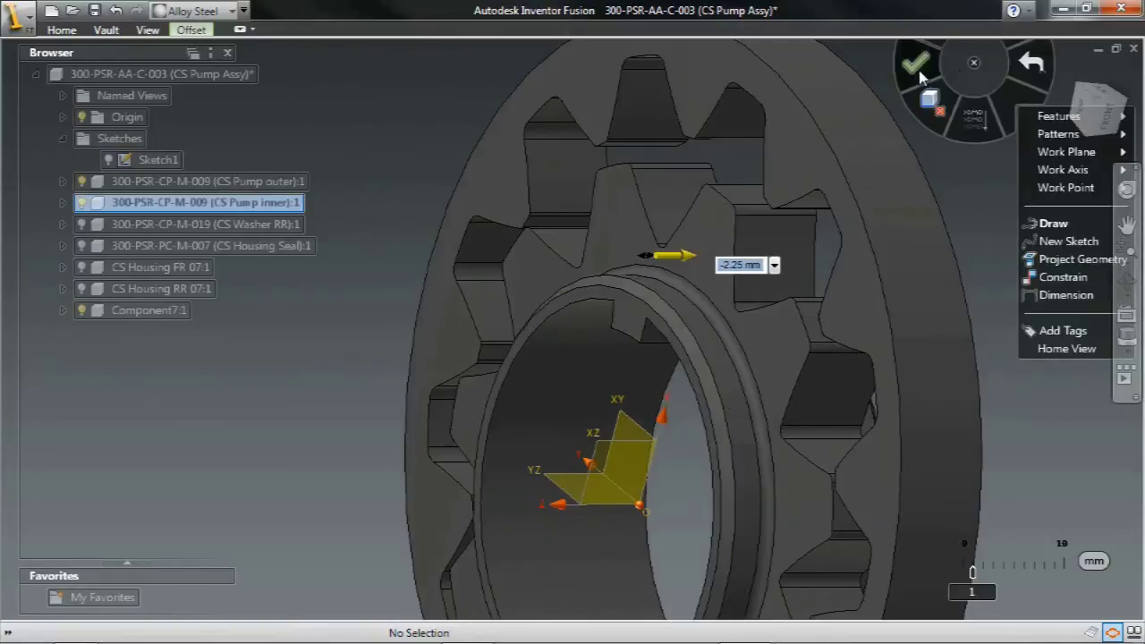
pyautogui.click(916, 75)
# Hide the assembly's origin and display the washer, housing seal, front housing and rear housing with the two gears
pyautogui.scroll(-4, 716, 134)
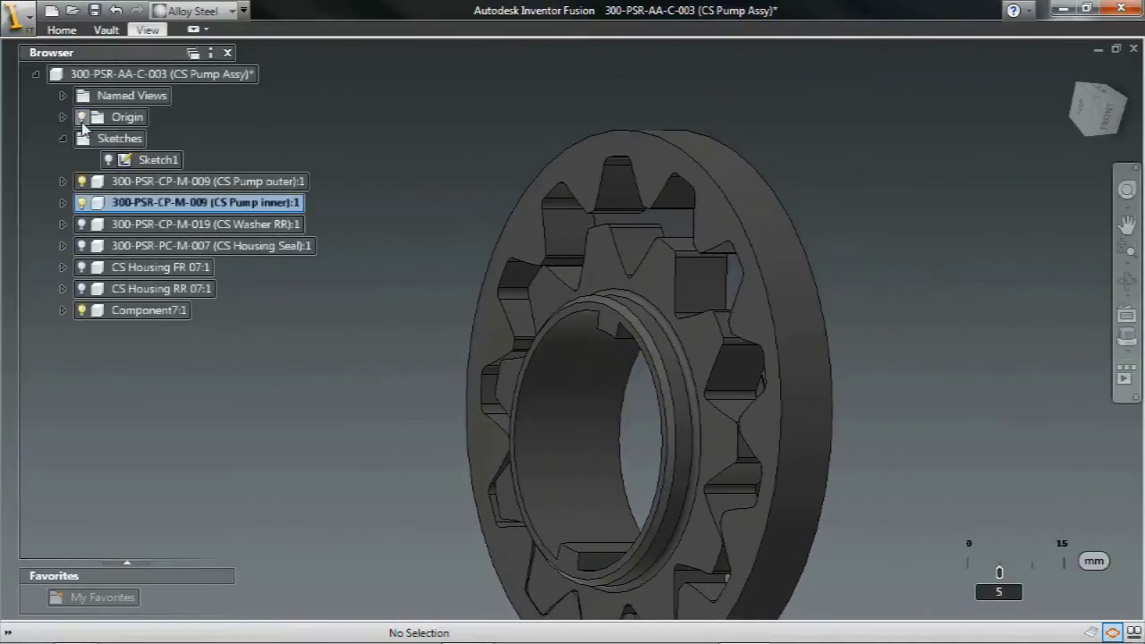
pyautogui.click(63, 138)
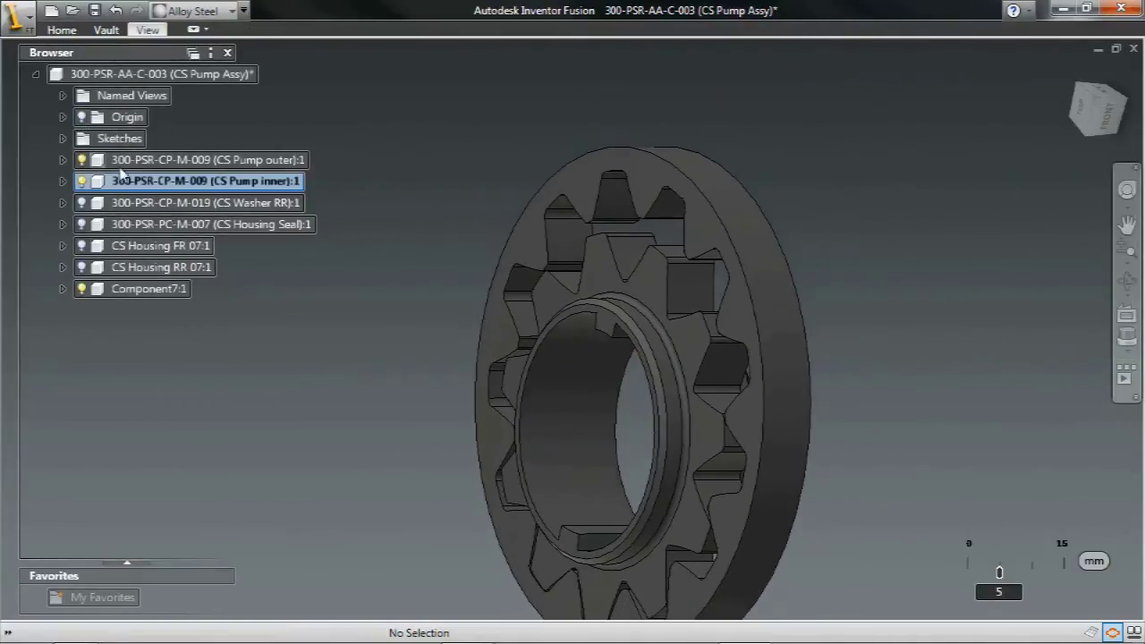
pyautogui.click(82, 203)
pyautogui.click(81, 224)
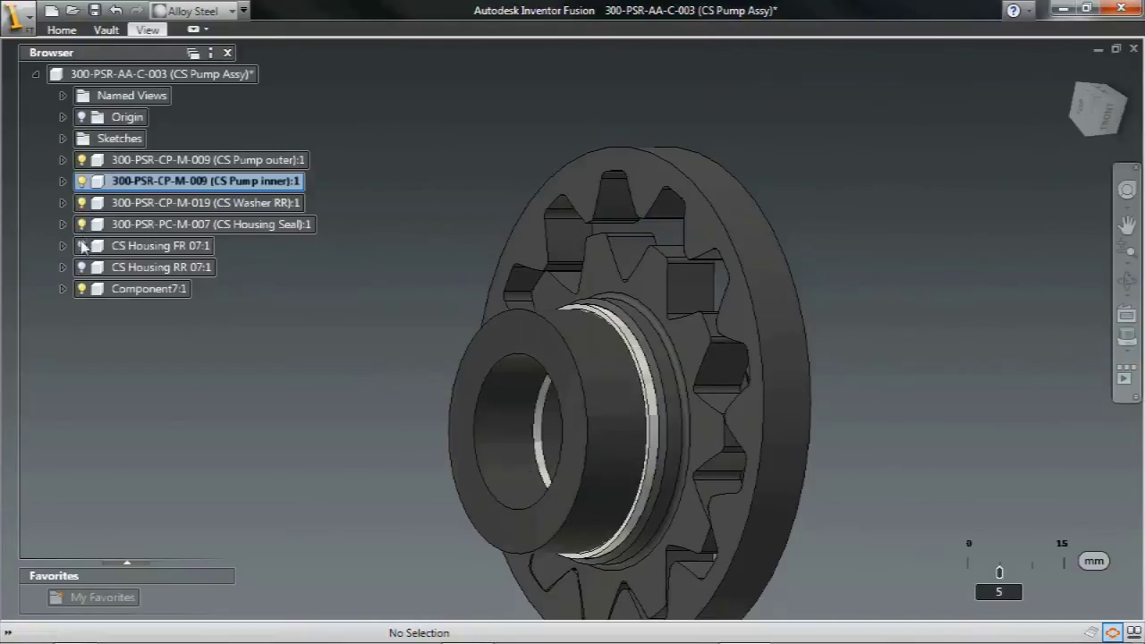
pyautogui.click(81, 246)
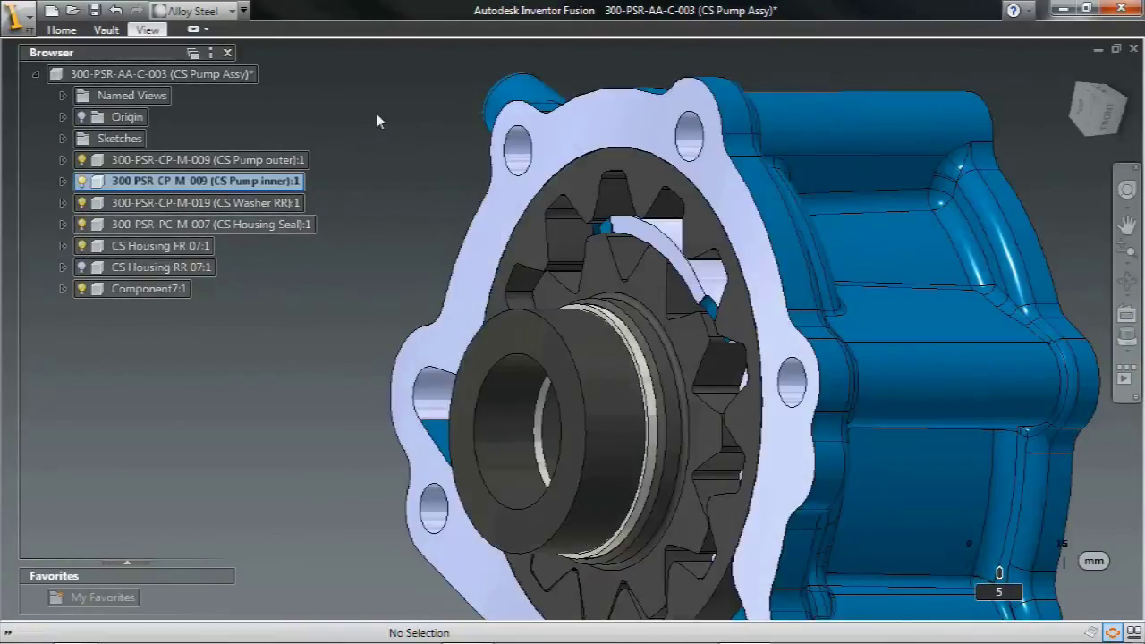
pyautogui.click(82, 268)
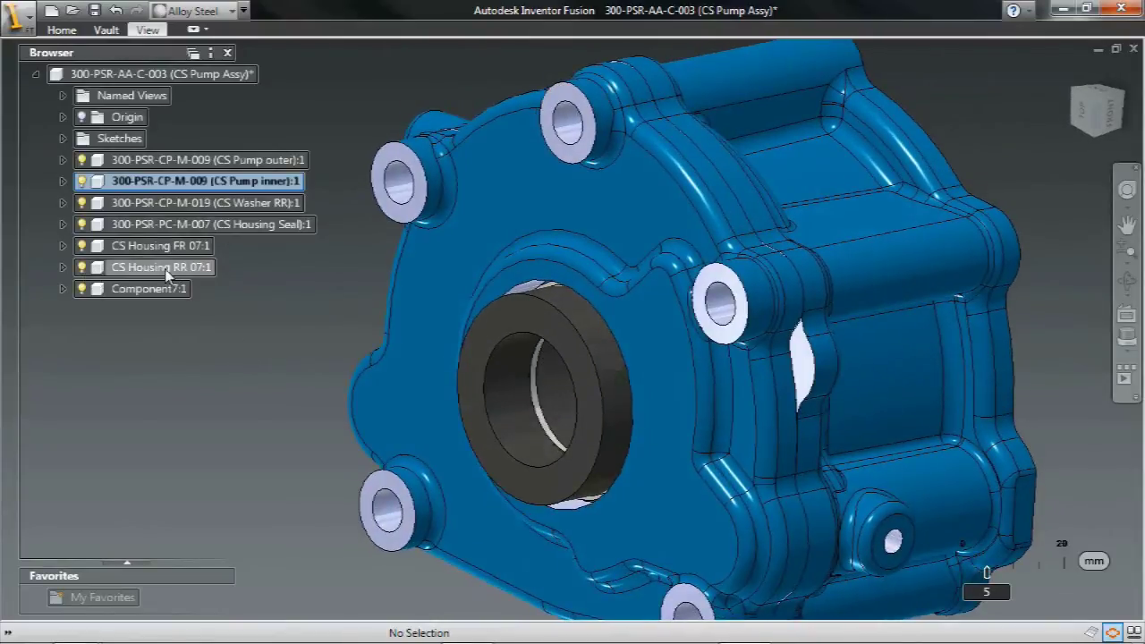
# Activate and isolate the CS Housing RR 07 component, and display its origin planes
pyautogui.rightClick(165, 270)
pyautogui.click(208, 332)
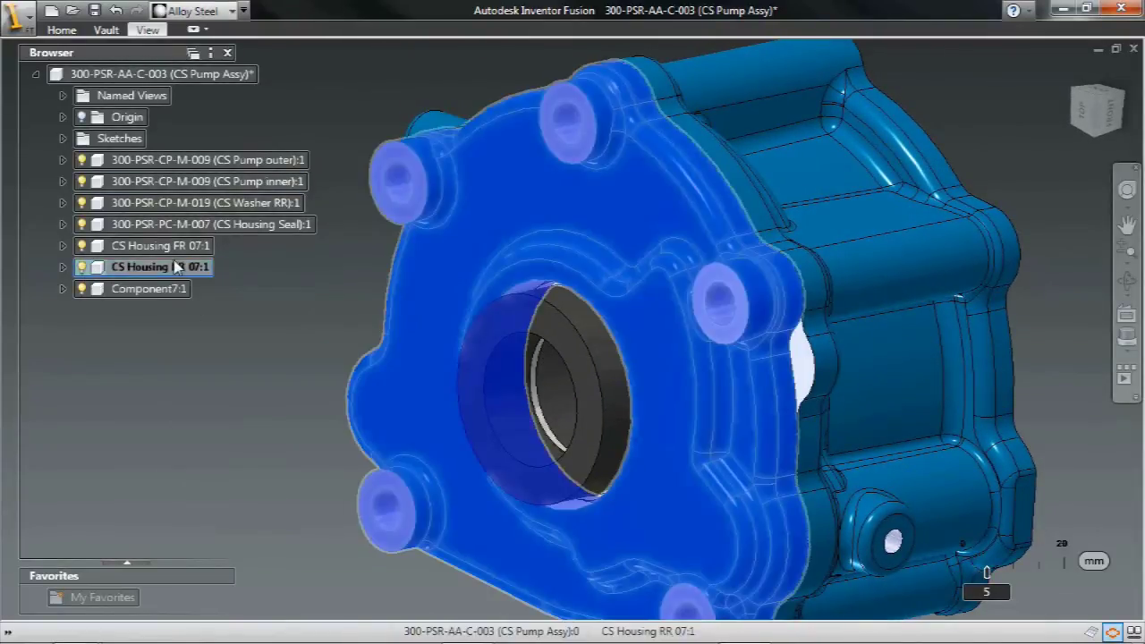
pyautogui.rightClick(174, 269)
pyautogui.click(240, 420)
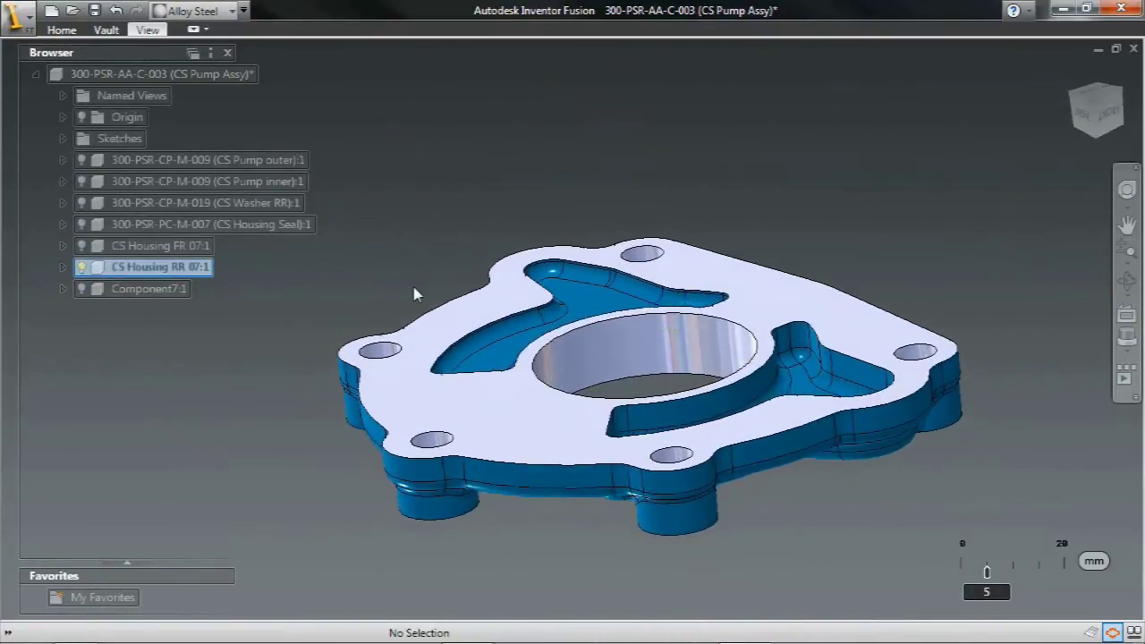
pyautogui.click(61, 267)
pyautogui.click(108, 288)
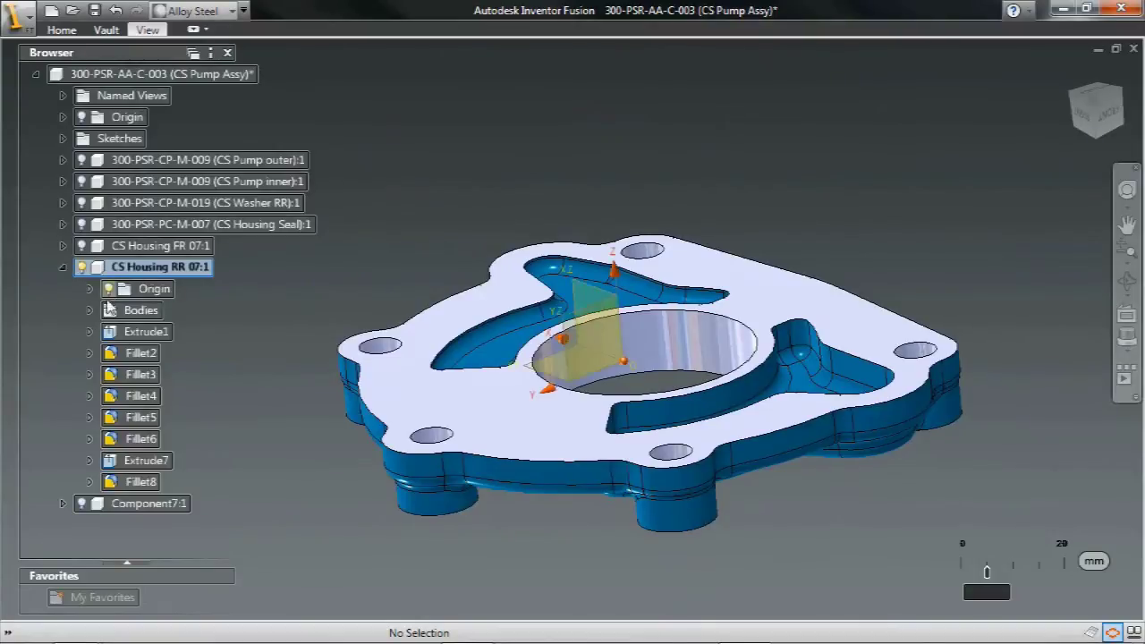
# Start a sketch on the rear housing's YZ plane and project the short outer end edge of its flat mating face into it
pyautogui.rightClick(592, 344)
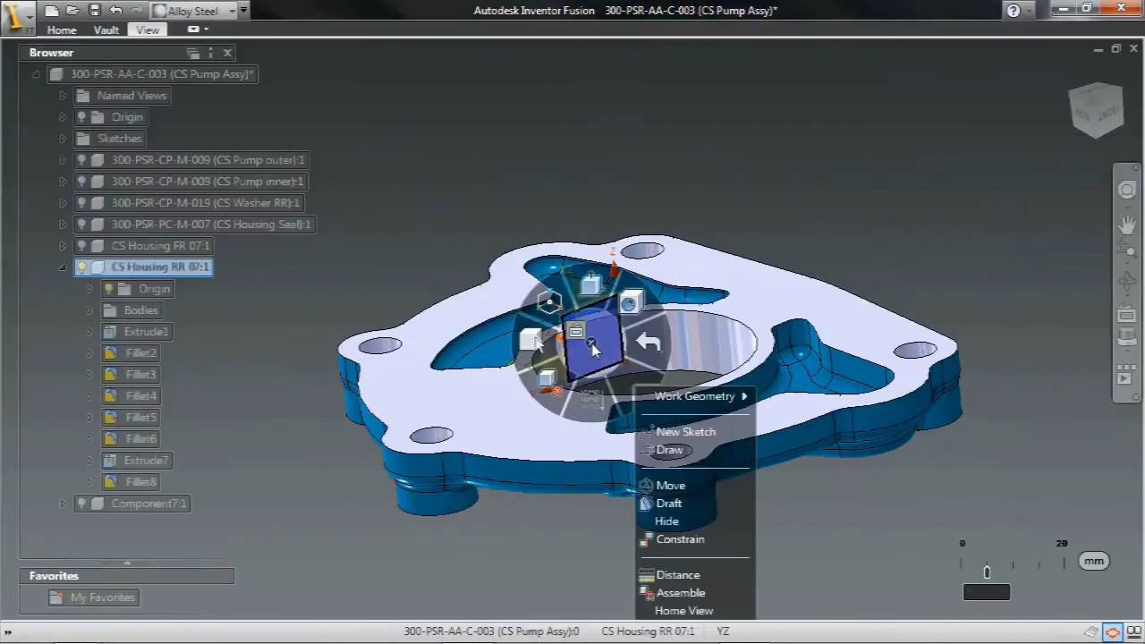
pyautogui.click(667, 430)
pyautogui.moveTo(460, 228); pyautogui.dragTo(658, 185, button='middle')
pyautogui.scroll(5, 601, 215)
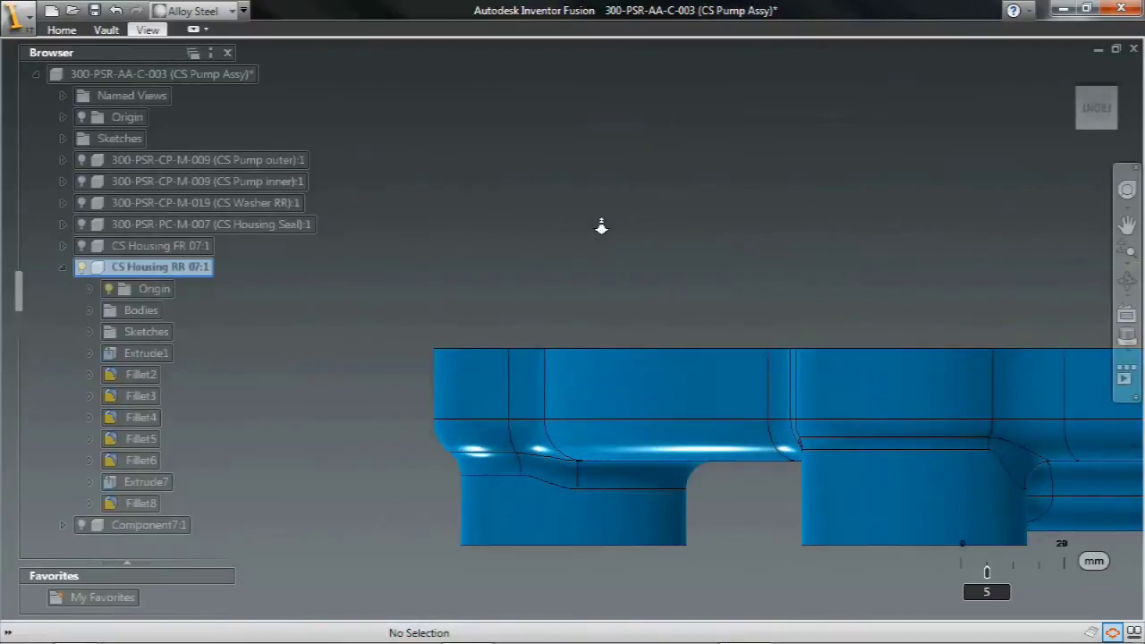
pyautogui.rightClick(694, 153)
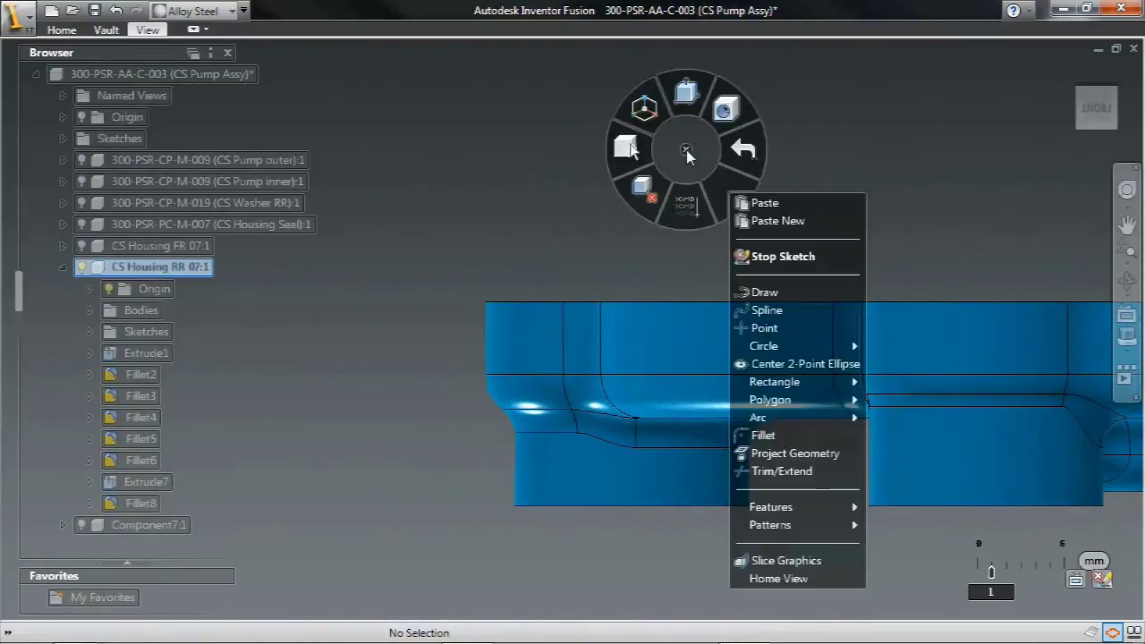
pyautogui.click(785, 453)
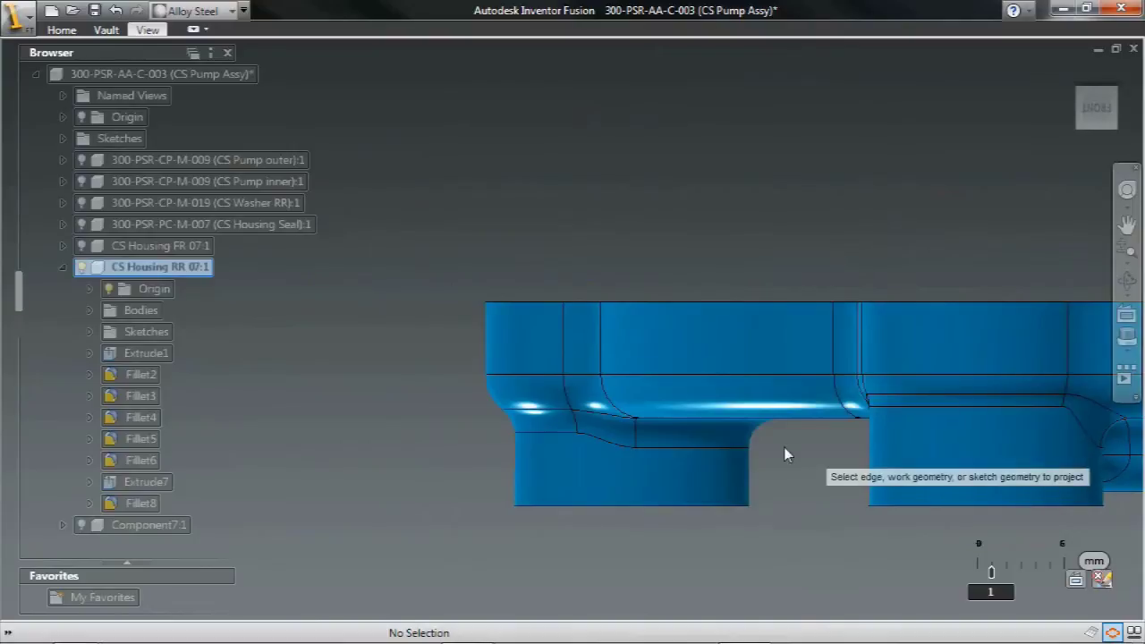
pyautogui.click(511, 303)
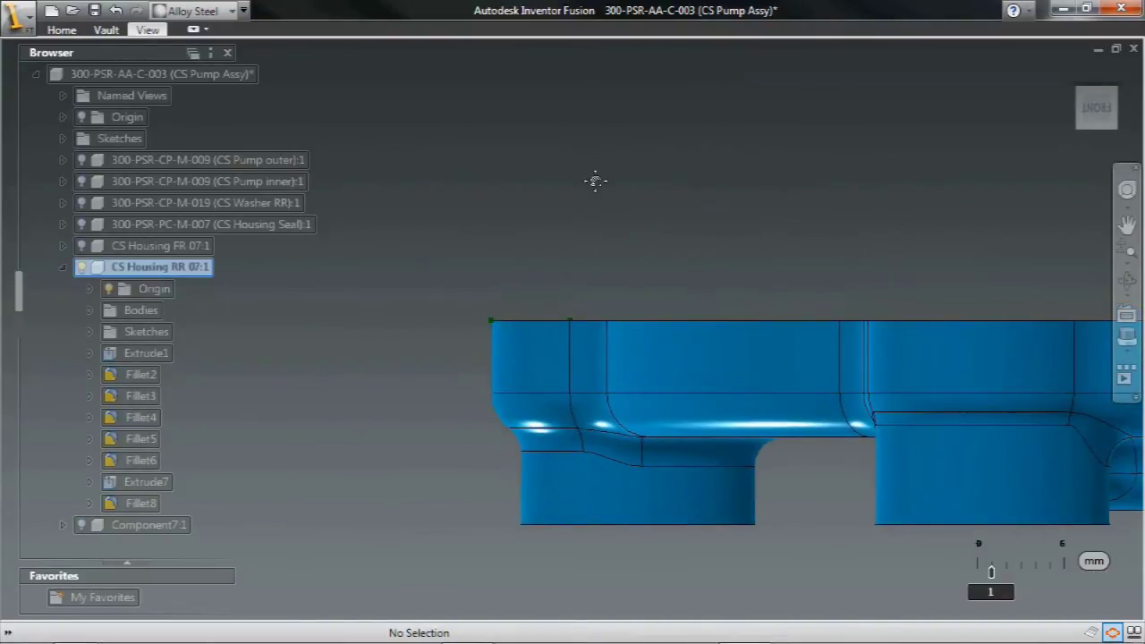
# Sketch a circle with a radius of about 0.5 mm centred on the projected edge near its outer end
pyautogui.scroll(3, 593, 179)
pyautogui.moveTo(542, 228); pyautogui.dragTo(621, 202, button='middle')
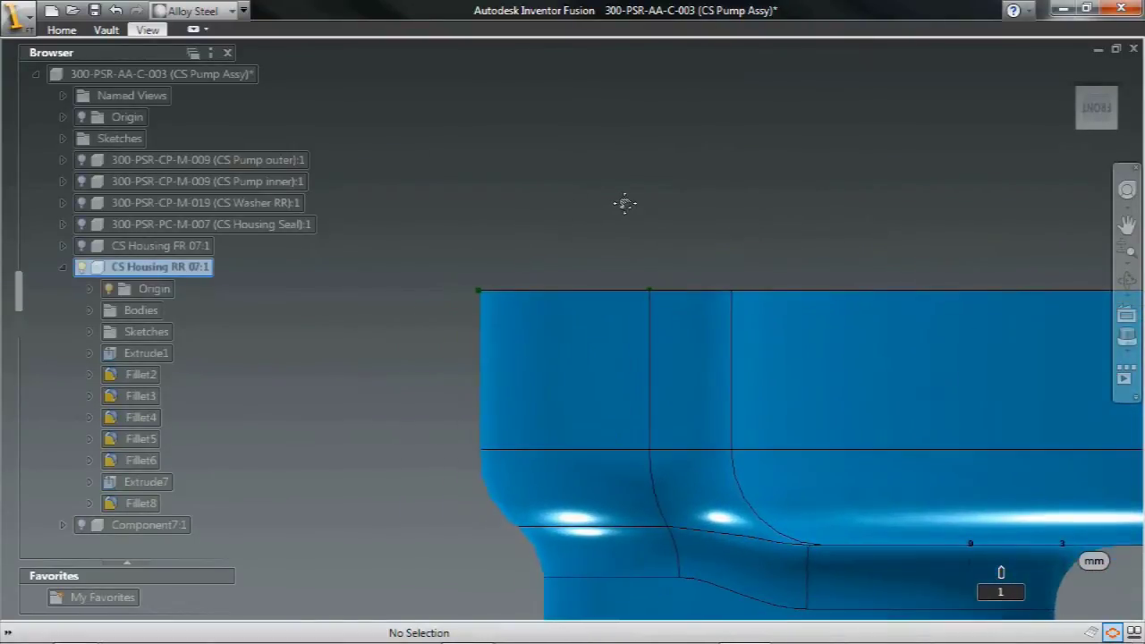
pyautogui.rightClick(669, 150)
pyautogui.moveTo(748, 293)
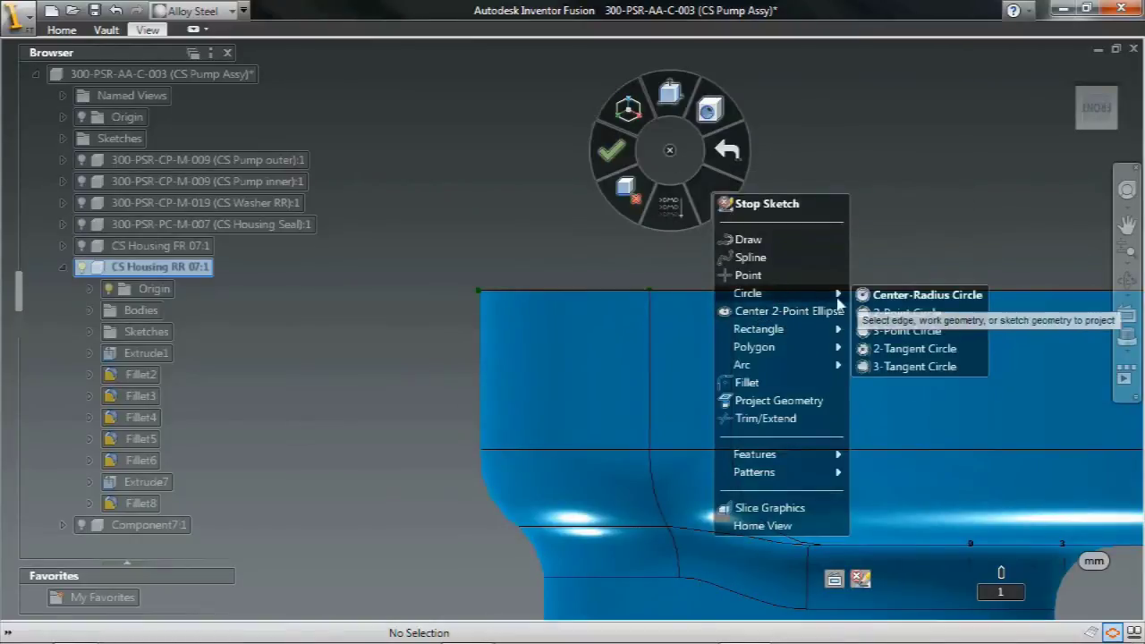
pyautogui.click(886, 295)
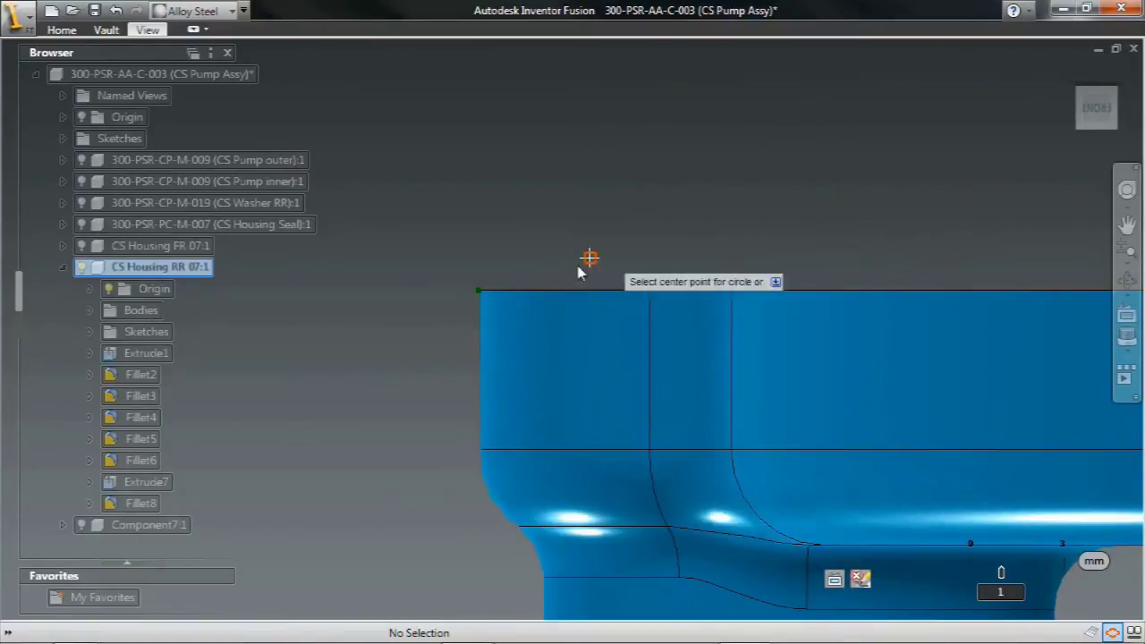
pyautogui.click(515, 289)
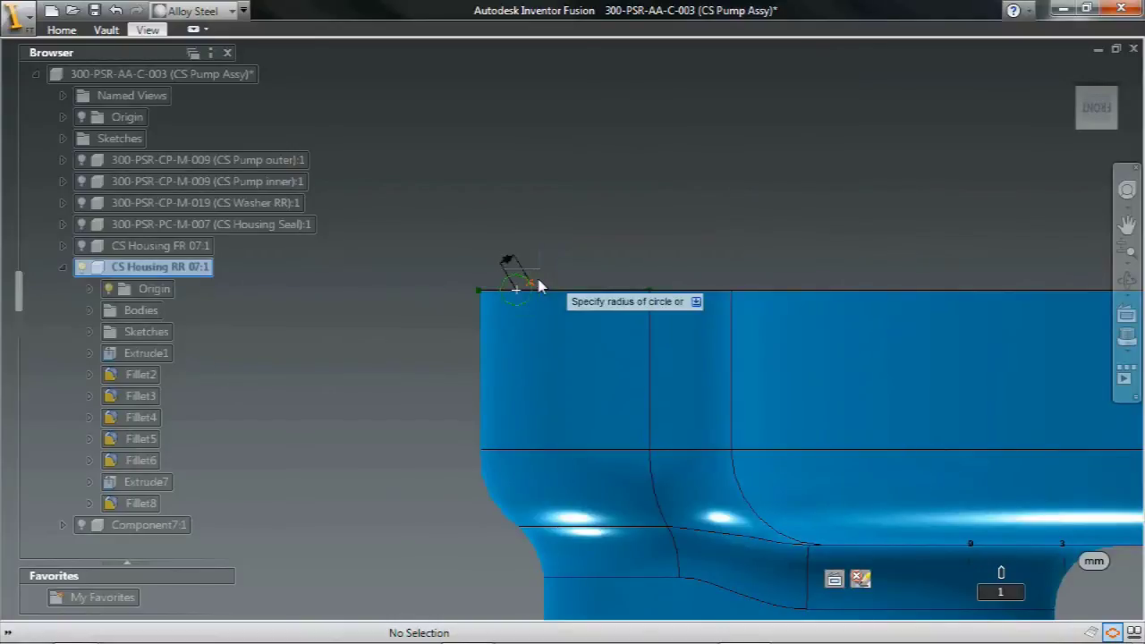
pyautogui.write('5')
pyautogui.press('Return')
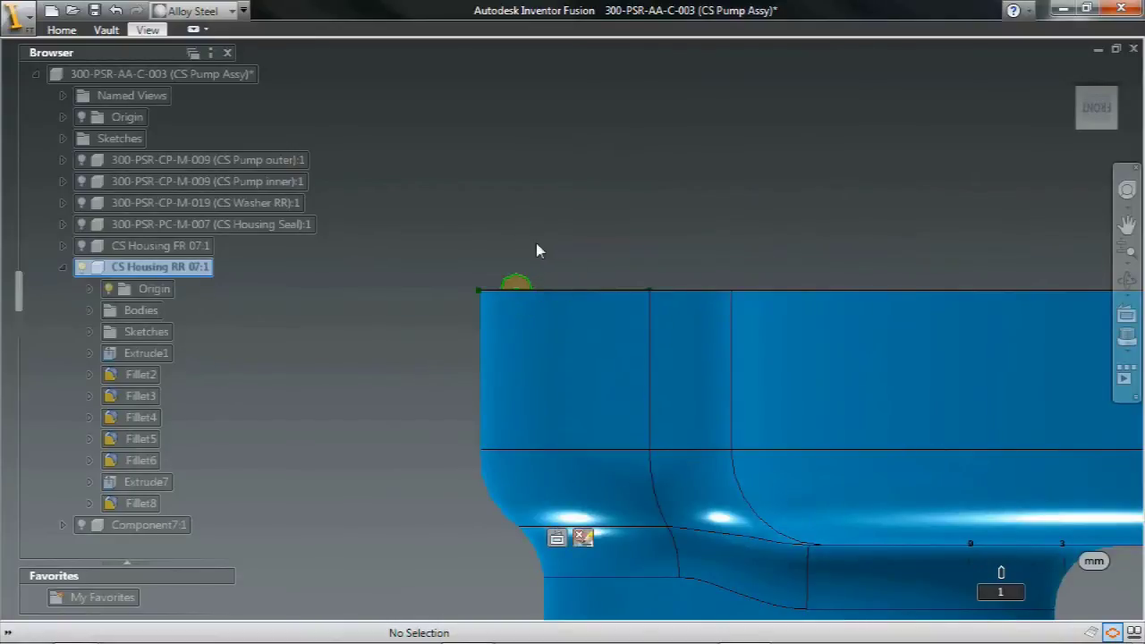
# Move the circle along the projected line, away from the housing's outer edge and towards the bolt hole
pyautogui.press('F4')
pyautogui.click(510, 294)
pyautogui.moveTo(537, 381); pyautogui.dragTo(668, 461)
pyautogui.press('Escape')
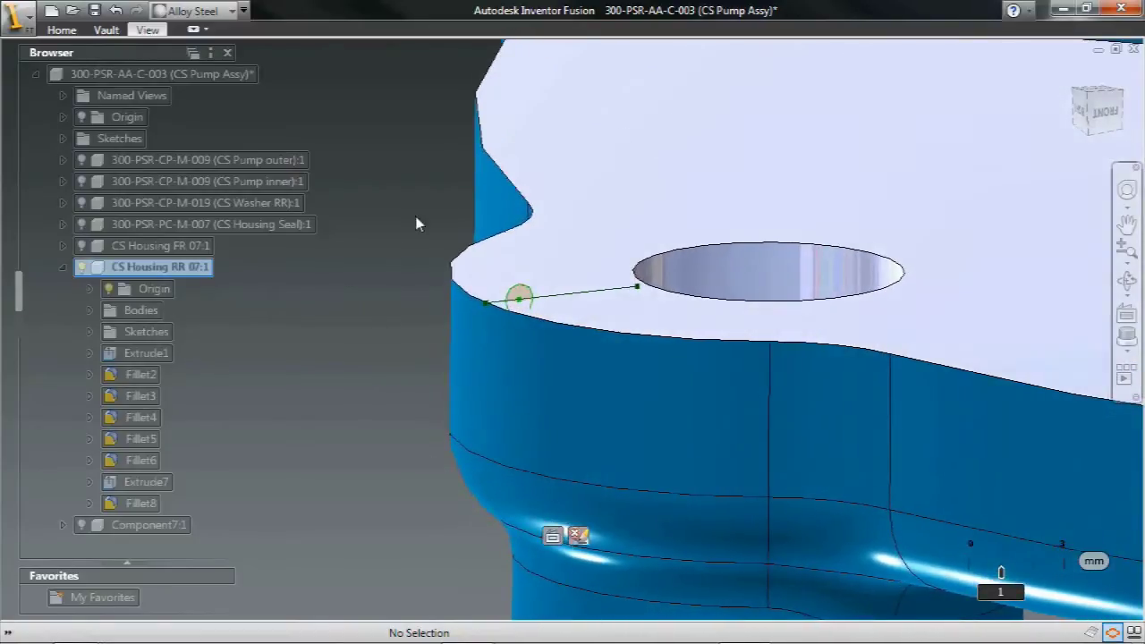
pyautogui.moveTo(520, 301); pyautogui.dragTo(563, 297)
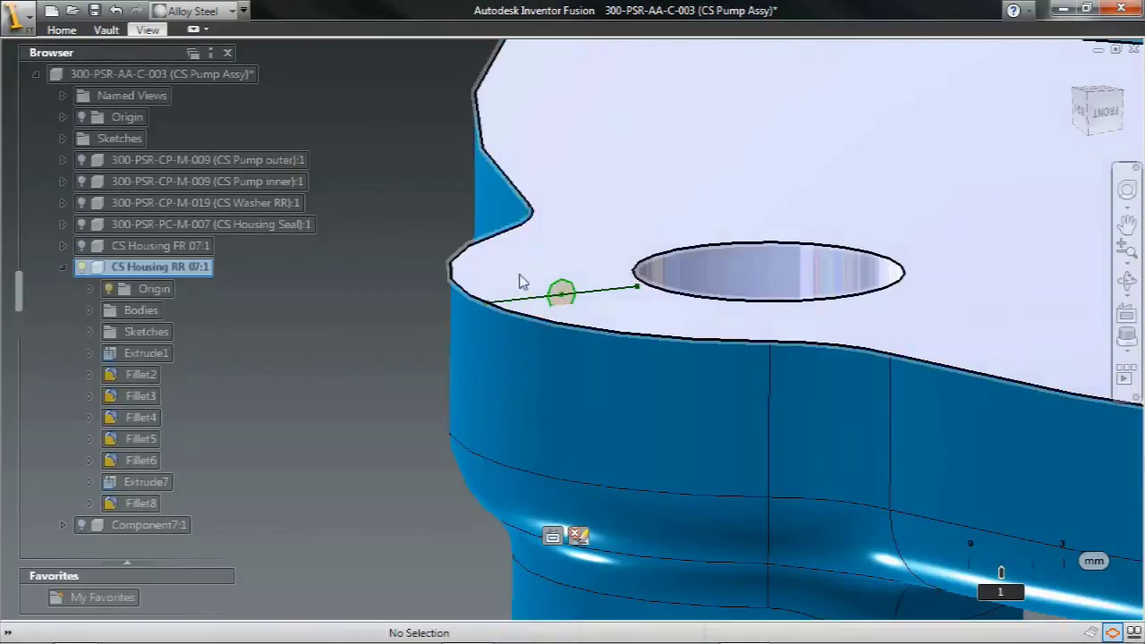
# Sweep the circle as a perpendicular cut along the full outer edge path of the rear housing's flat mating face
pyautogui.click(564, 298)
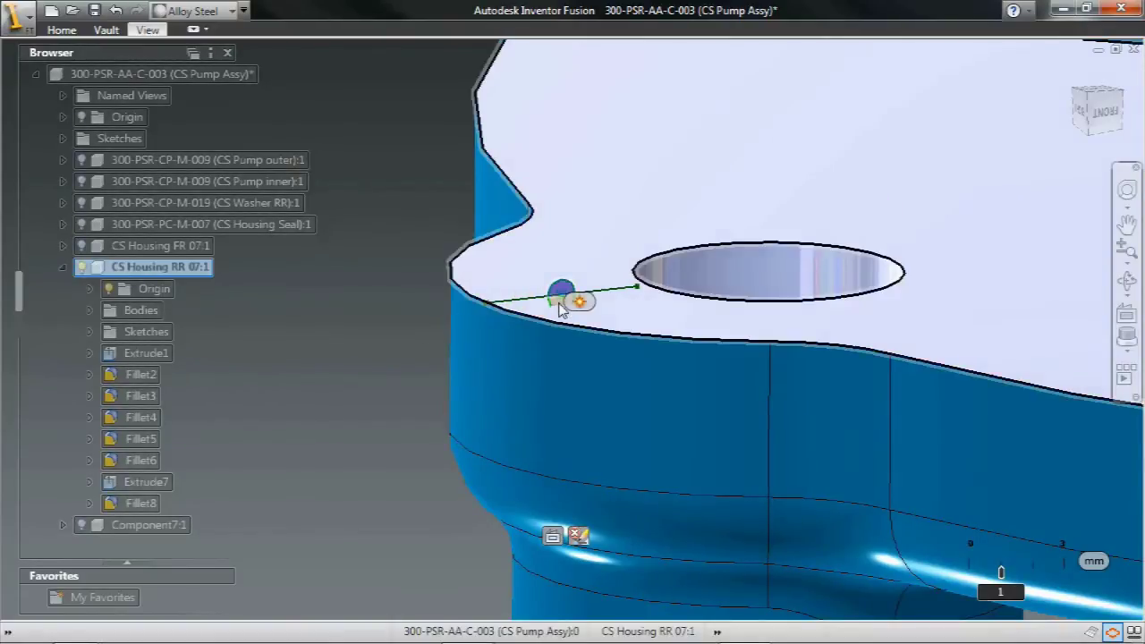
pyautogui.moveTo(582, 302)
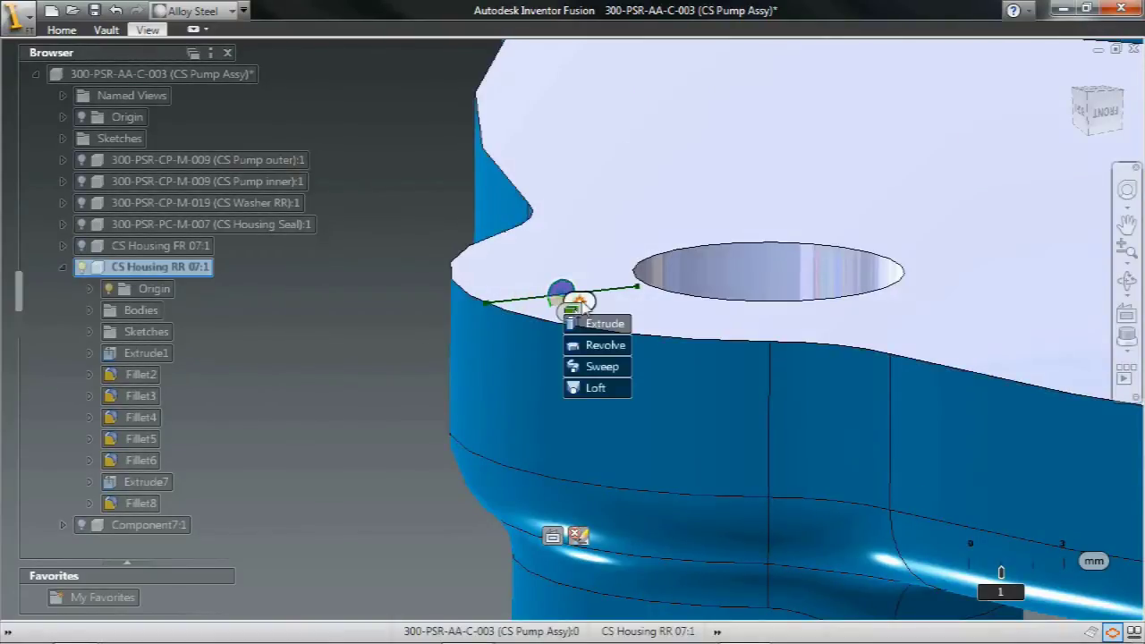
pyautogui.click(602, 367)
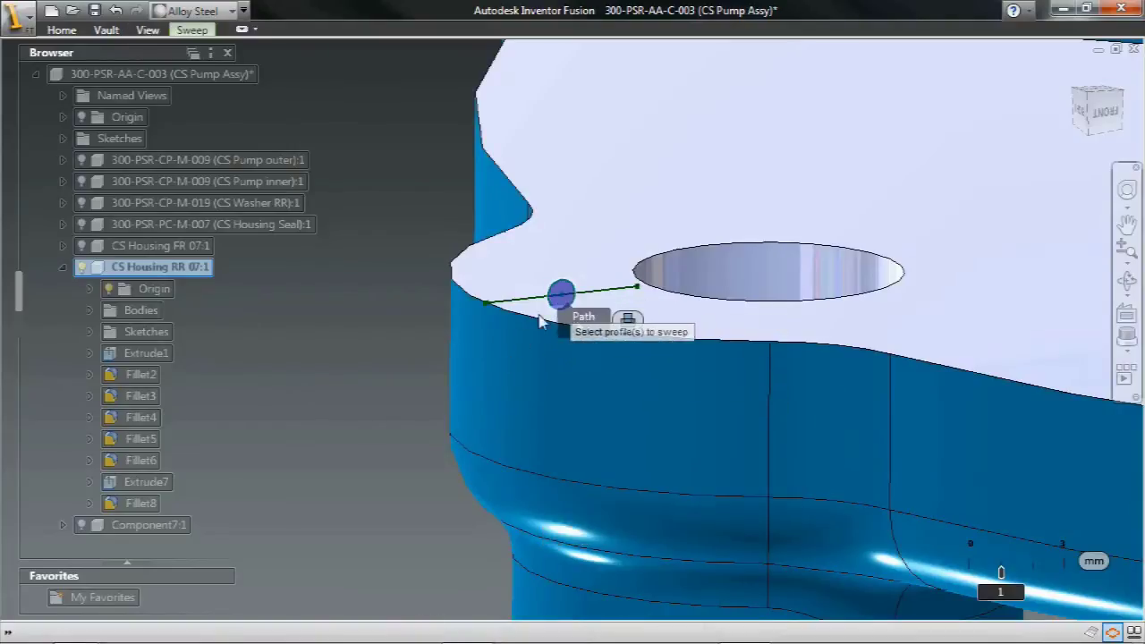
pyautogui.moveTo(632, 321)
pyautogui.click(652, 366)
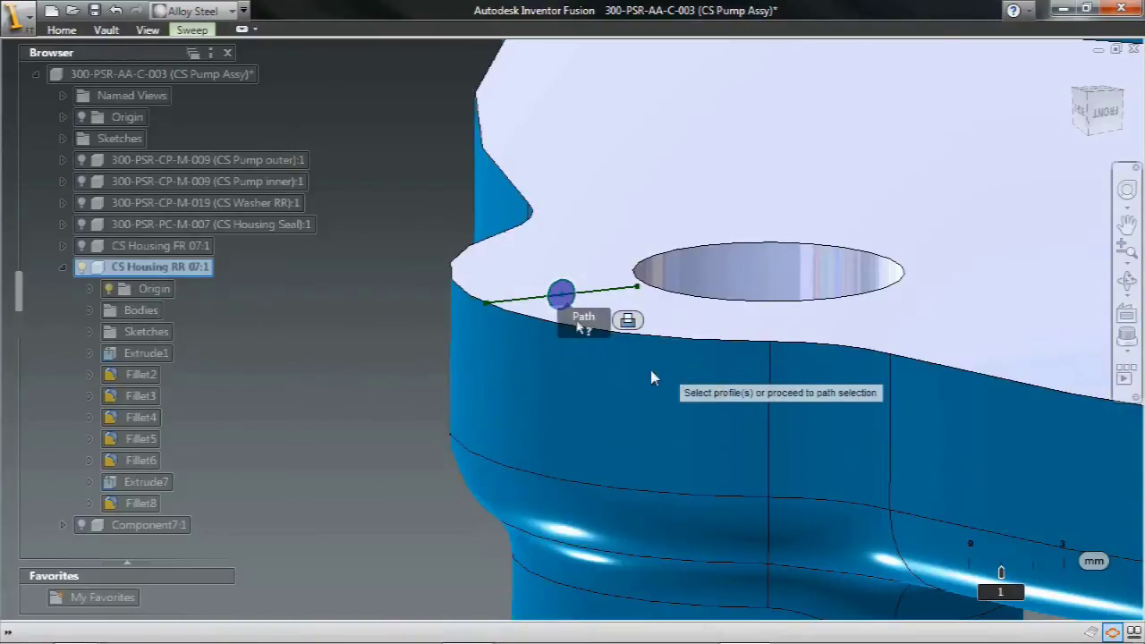
pyautogui.click(584, 317)
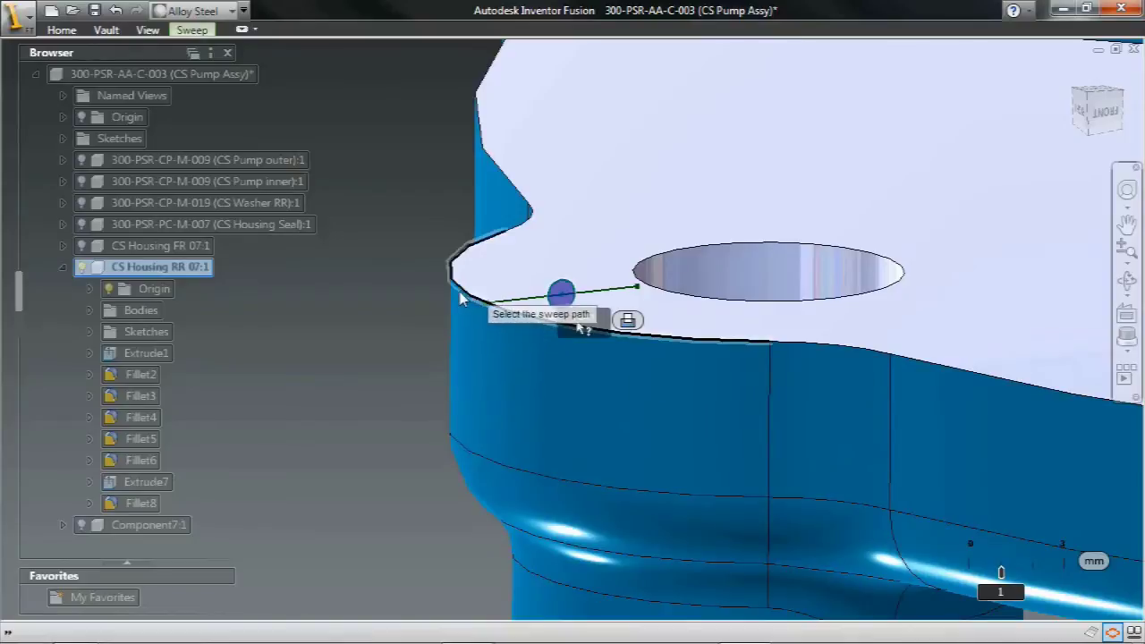
pyautogui.click(460, 300)
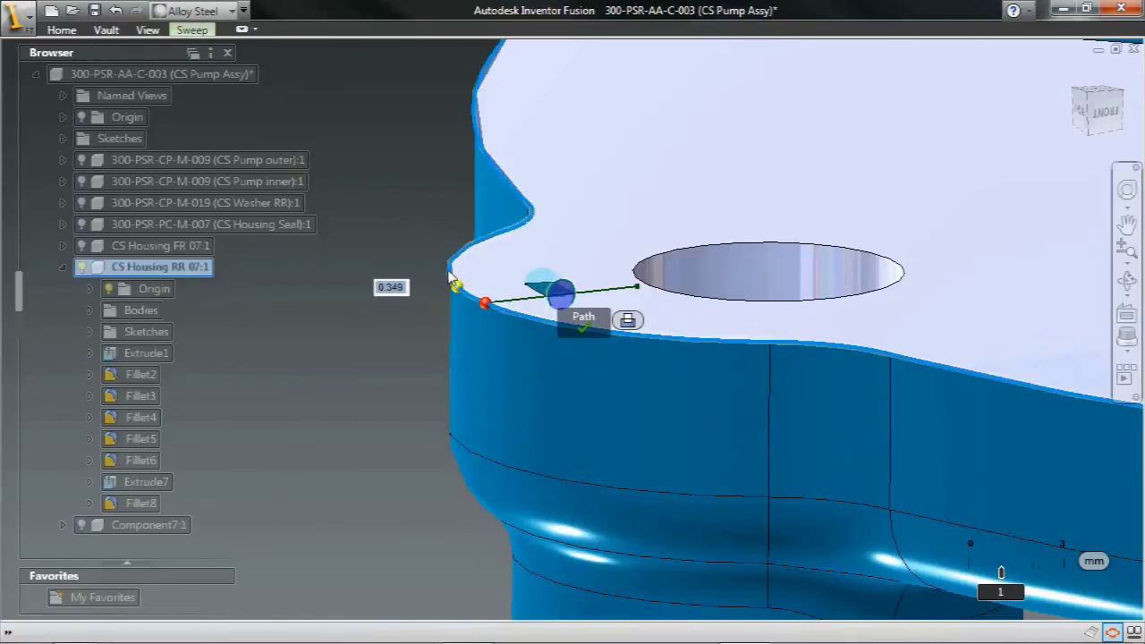
pyautogui.moveTo(450, 278); pyautogui.dragTo(454, 258)
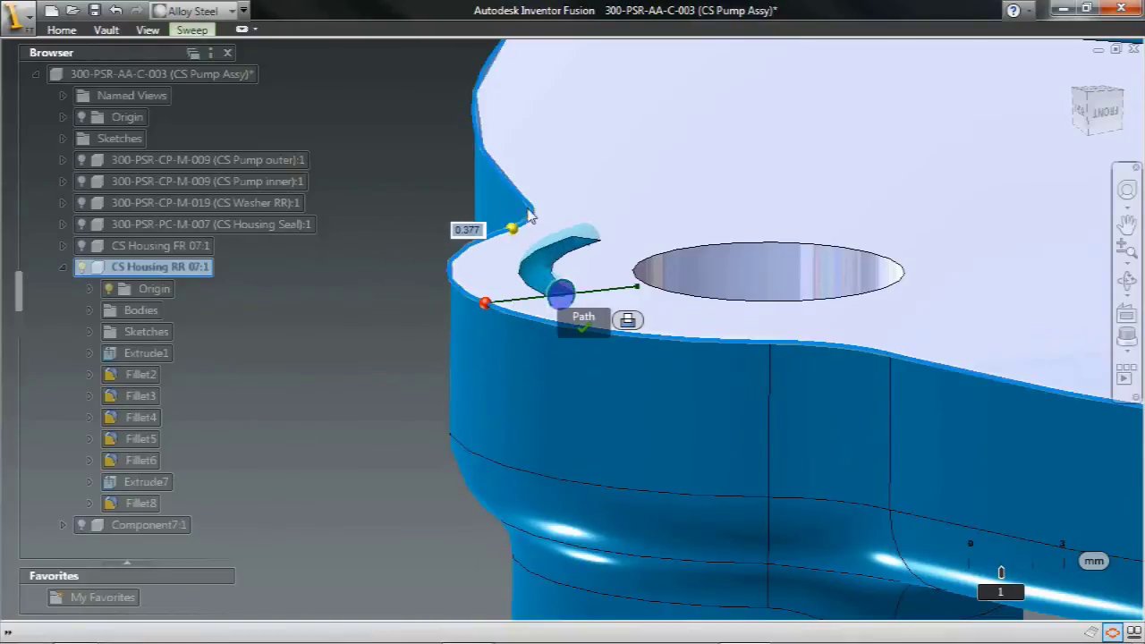
pyautogui.moveTo(530, 216); pyautogui.dragTo(531, 205)
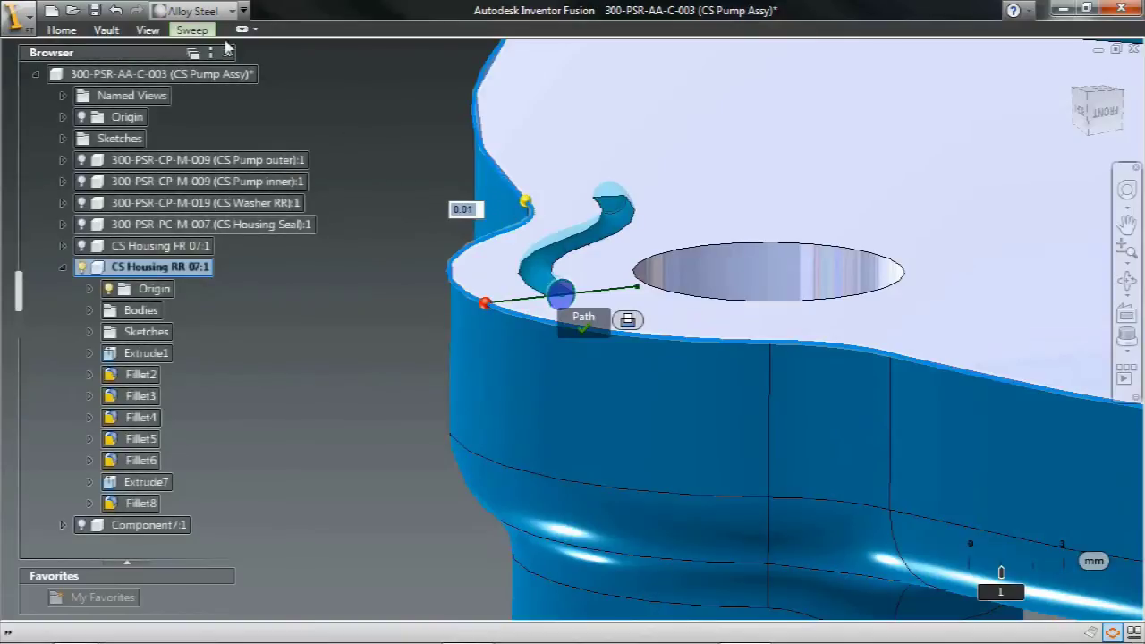
pyautogui.click(192, 29)
pyautogui.click(284, 70)
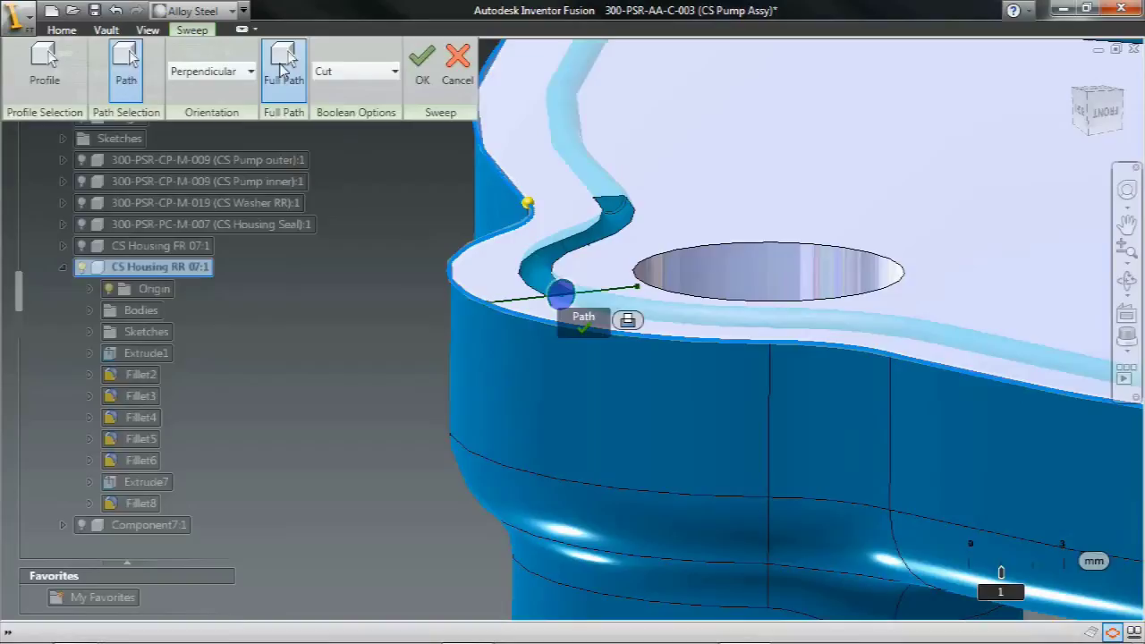
pyautogui.click(423, 71)
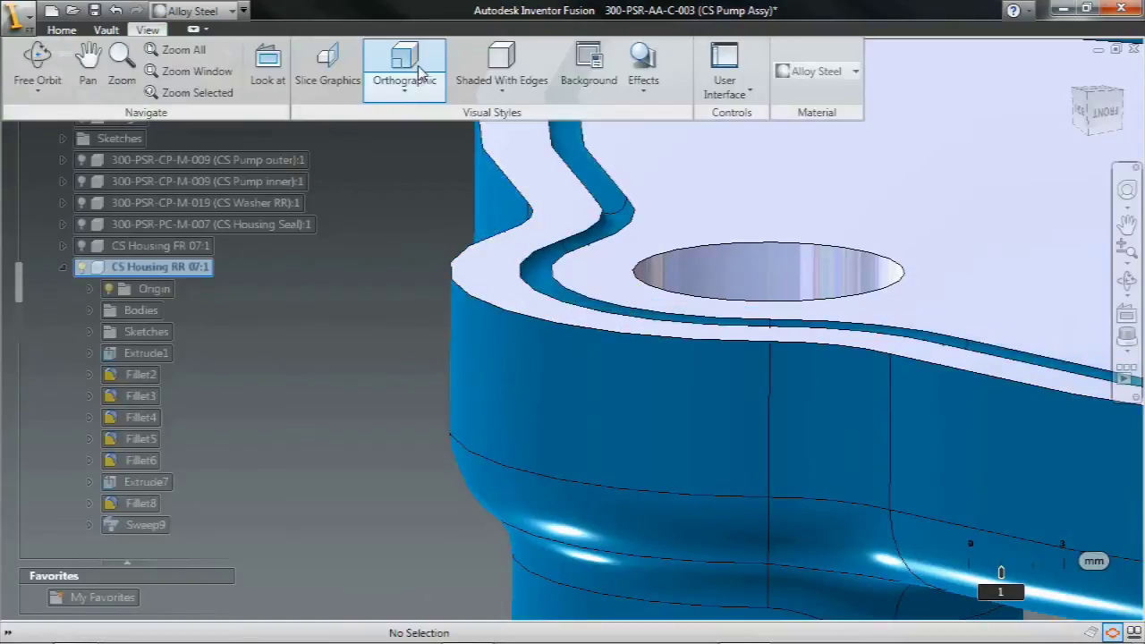
# Offset the end face of the bolt boss closest to the view cube outward by 1.5 mm on the housing's outer side
pyautogui.scroll(-7, 378, 287)
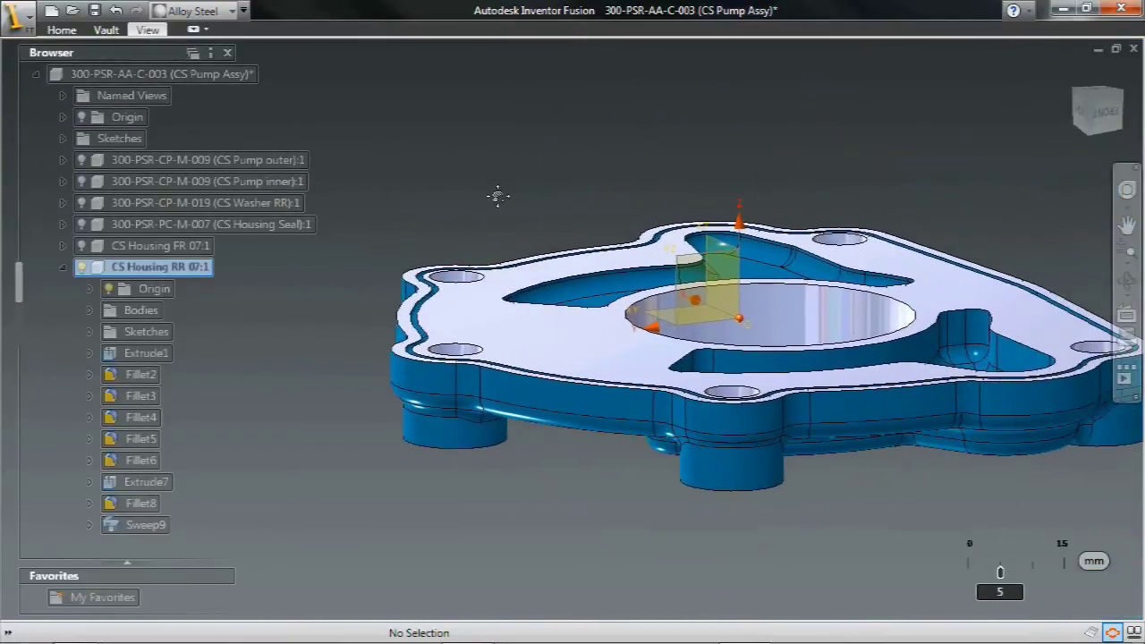
pyautogui.keyDown('shift'); pyautogui.moveTo(395, 494); pyautogui.dragTo(396, 497, button='middle'); pyautogui.keyUp('shift')
pyautogui.scroll(-2, 396, 495)
pyautogui.moveTo(788, 184)
pyautogui.keyDown('shift'); pyautogui.mouseDown(button='middle')
pyautogui.moveTo(862, 168)
pyautogui.moveTo(871, 197)
pyautogui.mouseUp(button='middle'); pyautogui.keyUp('shift')
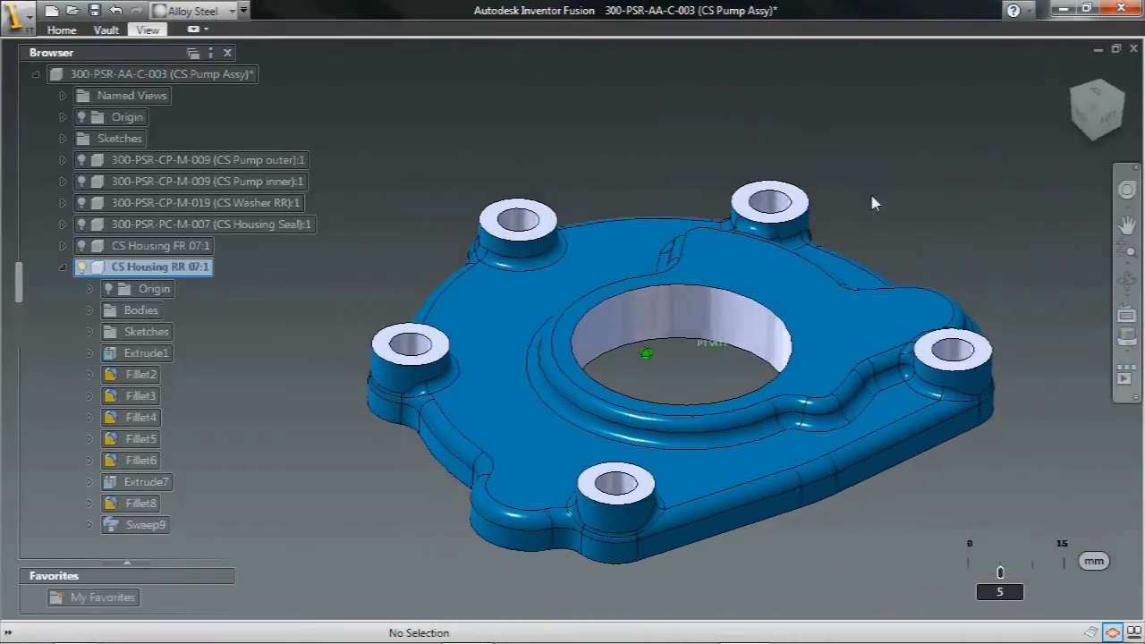
pyautogui.click(804, 206)
pyautogui.moveTo(802, 171); pyautogui.dragTo(802, 133)
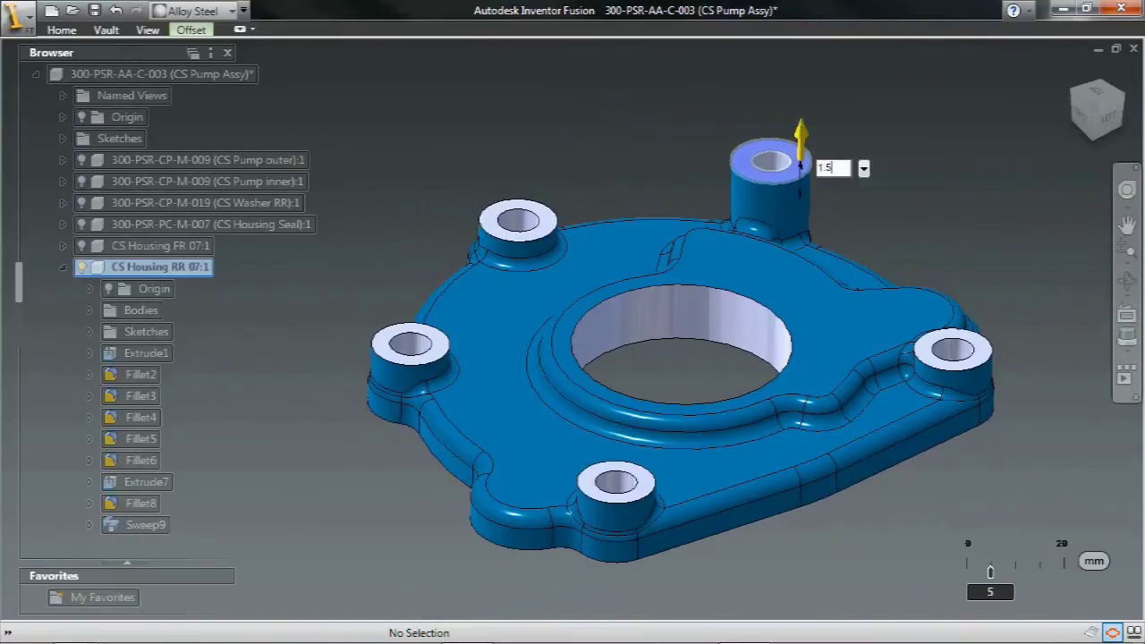
pyautogui.press('Return')
pyautogui.press('Return')
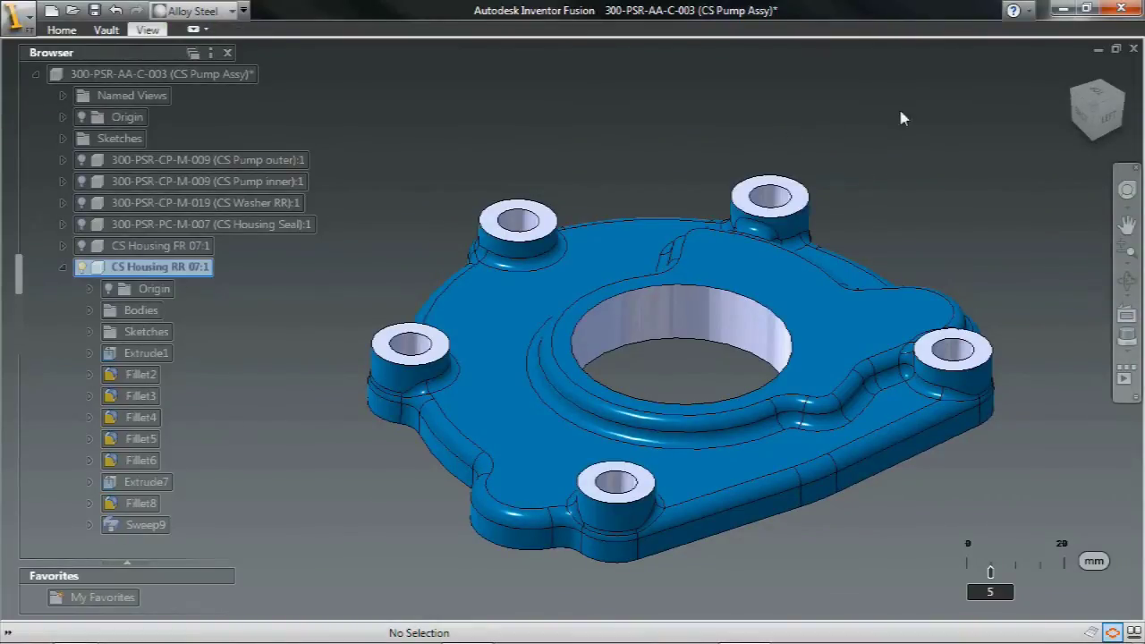
# Offset the end face of the front bolt boss by 1.5 mm, matching the height of the already raised boss
pyautogui.moveTo(913, 197); pyautogui.dragTo(907, 144, button='right')
pyautogui.click(616, 483)
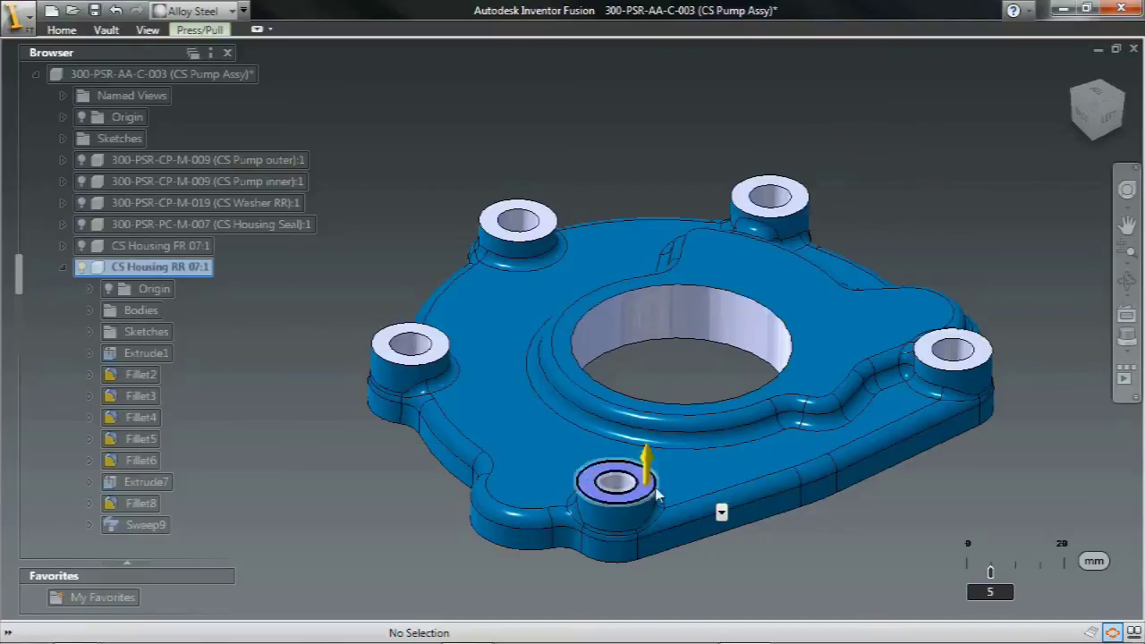
pyautogui.click(802, 199)
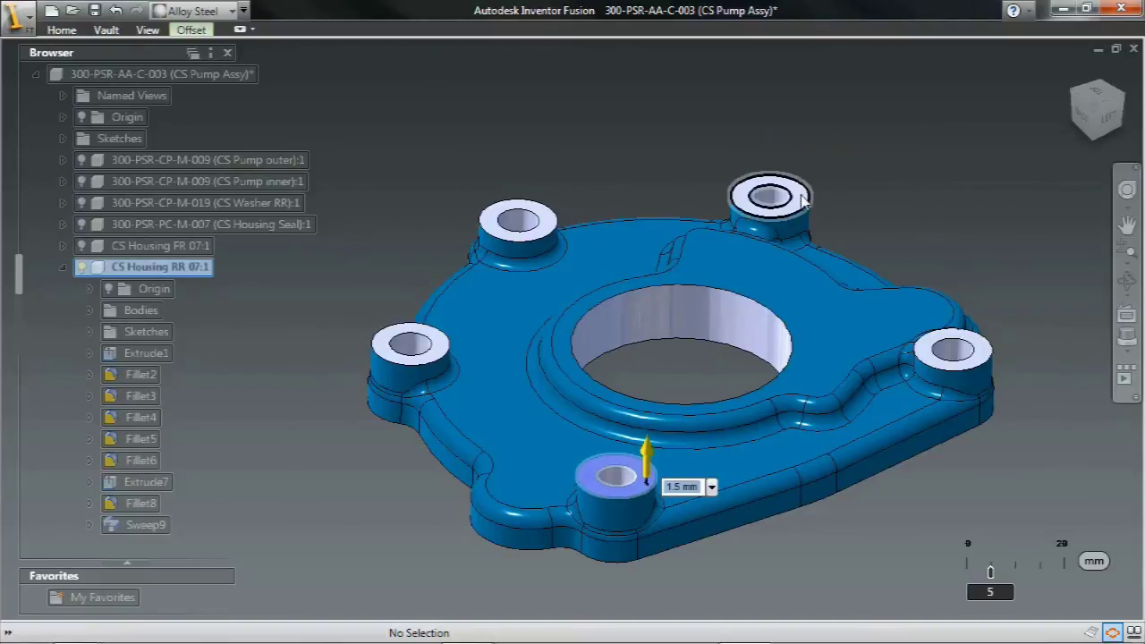
pyautogui.rightClick(951, 158)
pyautogui.click(892, 157)
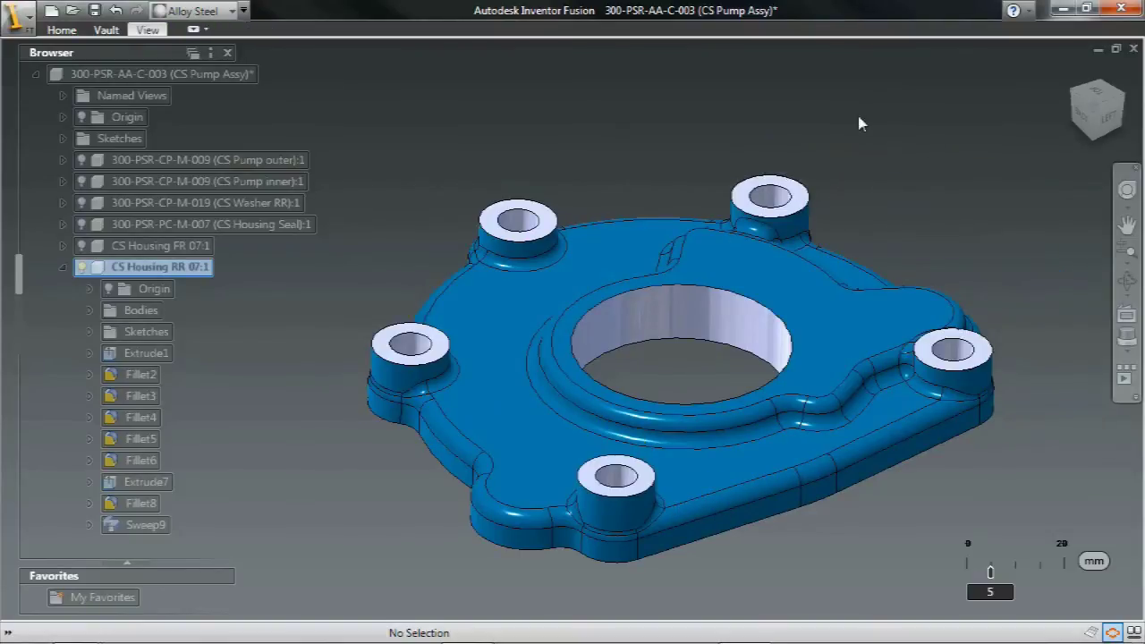
# Constrain the end faces of the two neighbouring unraised bolt bosses on the housing's rounded side to each other
pyautogui.rightClick(664, 109)
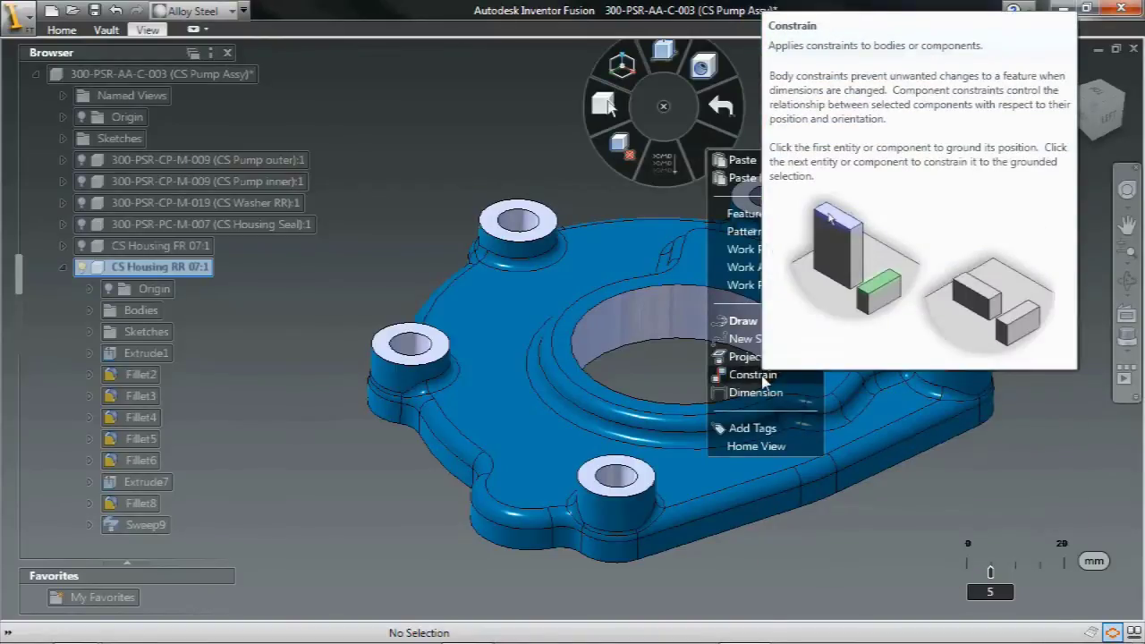
pyautogui.click(761, 375)
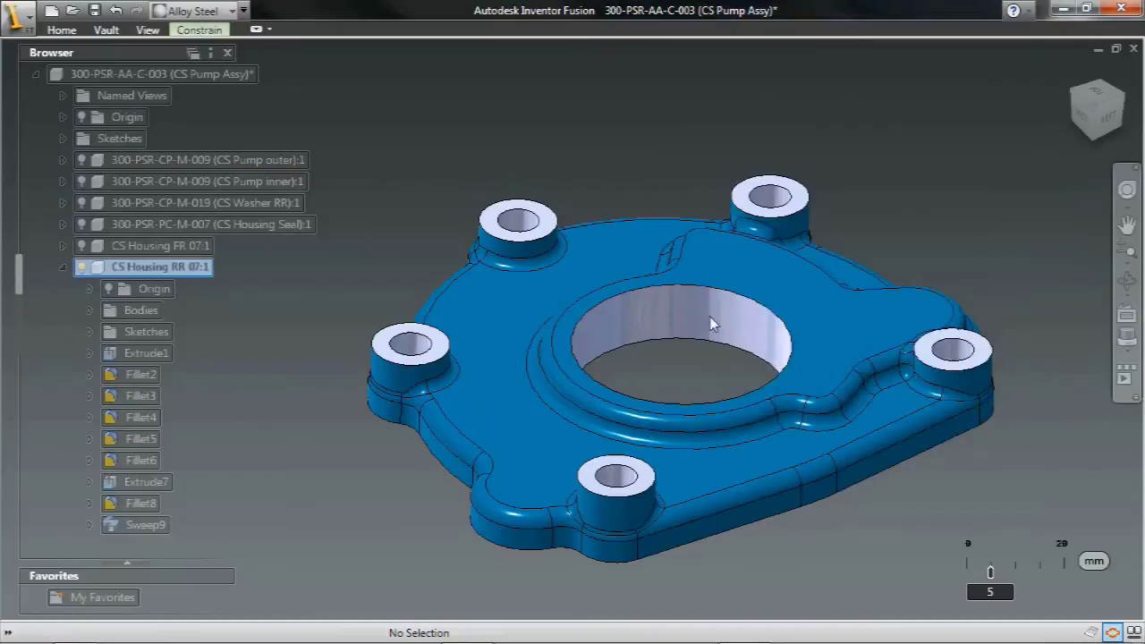
pyautogui.click(551, 220)
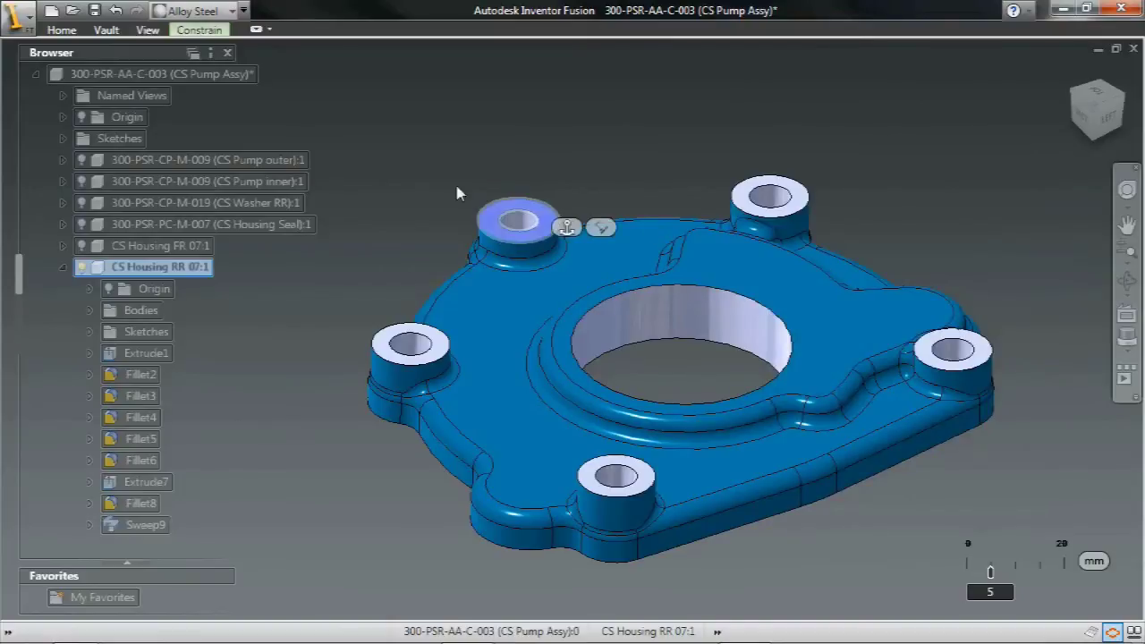
pyautogui.click(398, 347)
pyautogui.rightClick(567, 117)
pyautogui.click(522, 116)
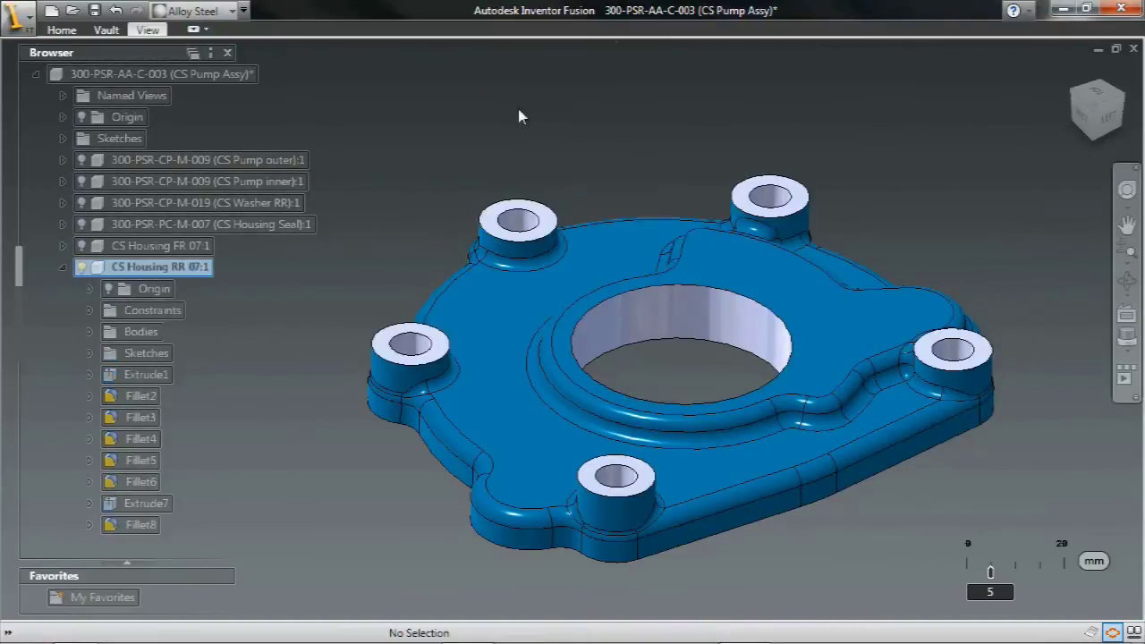
# Offset the two constrained boss faces together by 1.5 mm, matching the height of the raised bosses
pyautogui.click(550, 228)
pyautogui.moveTo(553, 207); pyautogui.dragTo(553, 143)
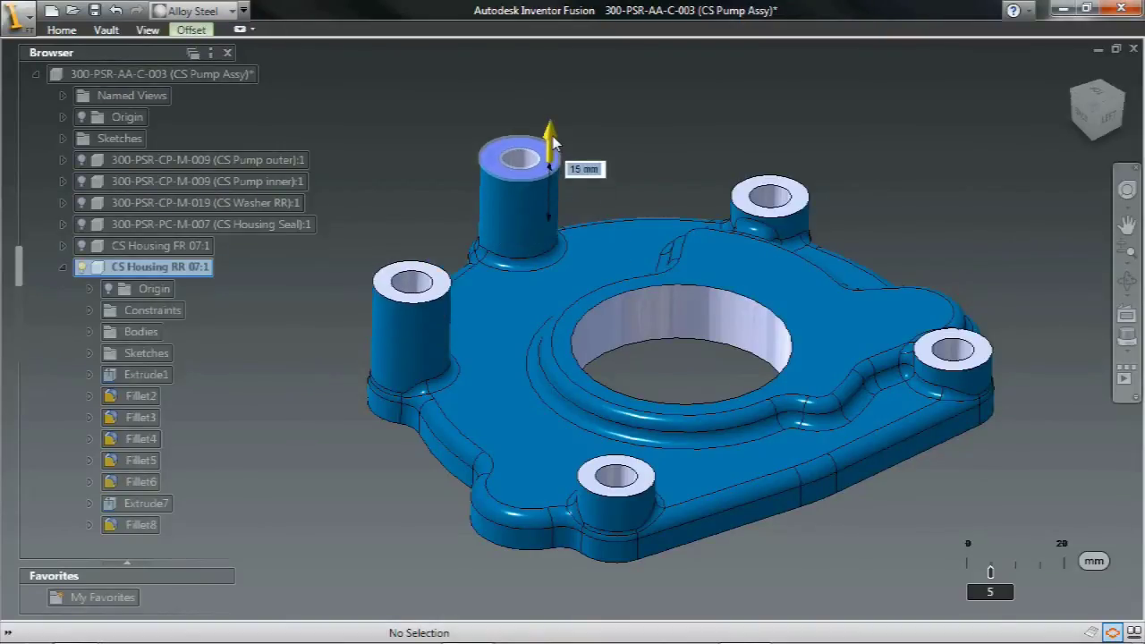
pyautogui.click(769, 199)
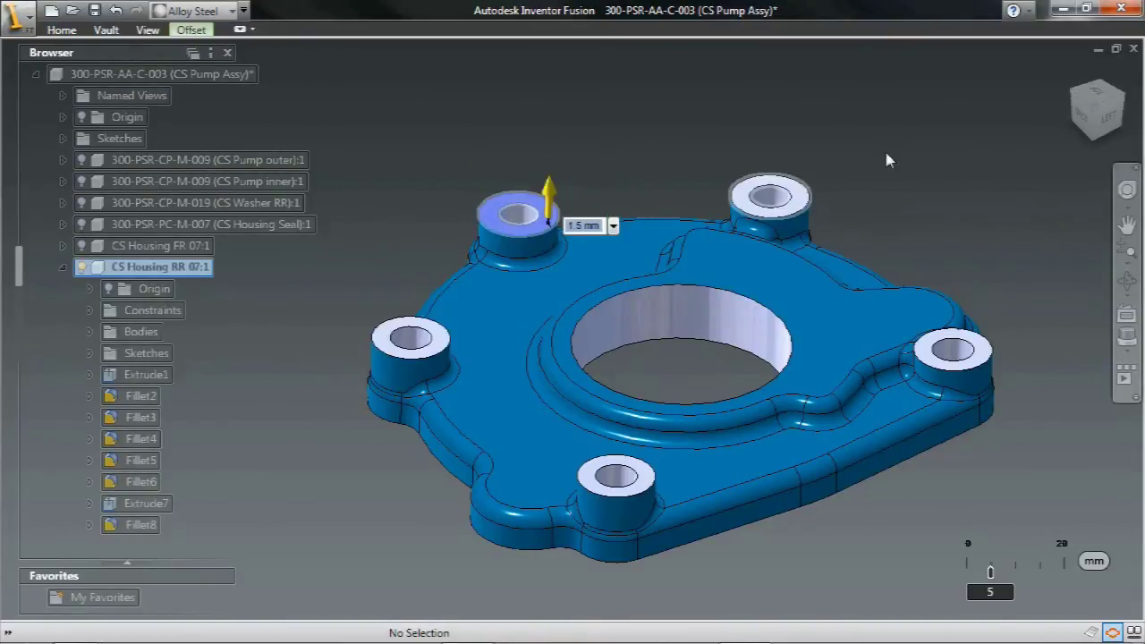
pyautogui.rightClick(891, 124)
pyautogui.click(837, 130)
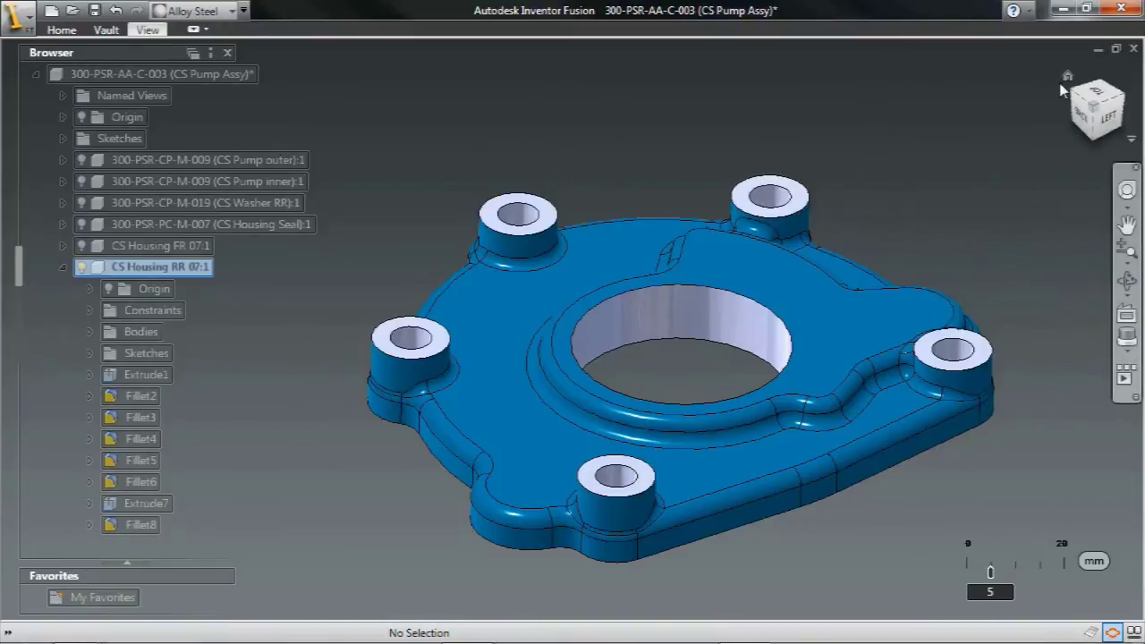
# Return to the home view, collapse the rear housing's feature tree and unisolate the components of the pump assembly
pyautogui.click(1067, 80)
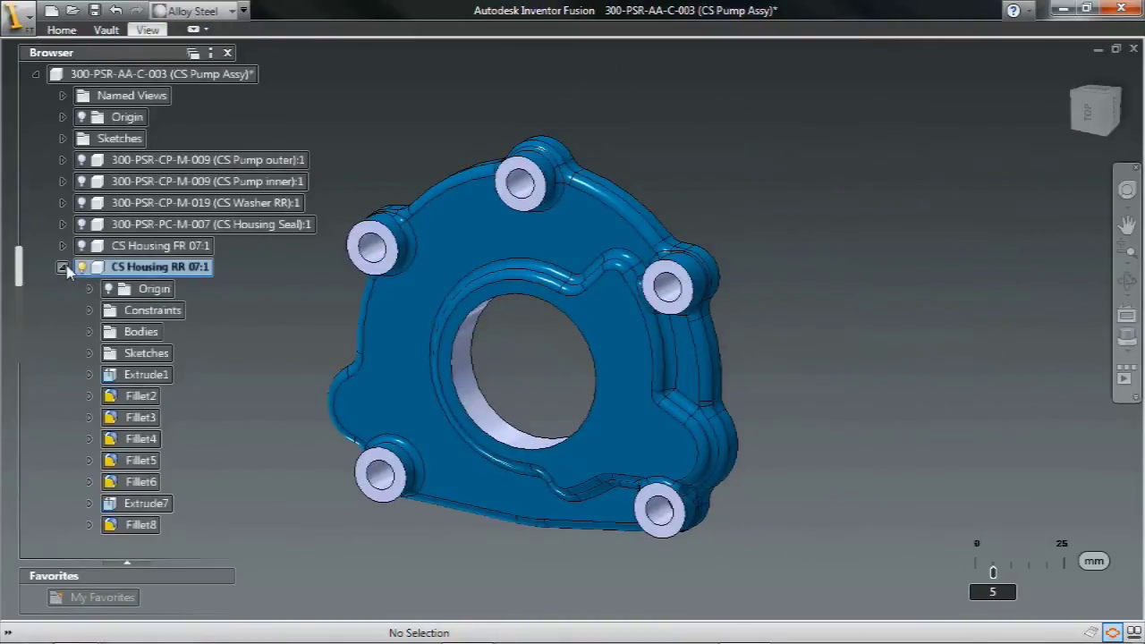
pyautogui.click(62, 267)
pyautogui.rightClick(208, 76)
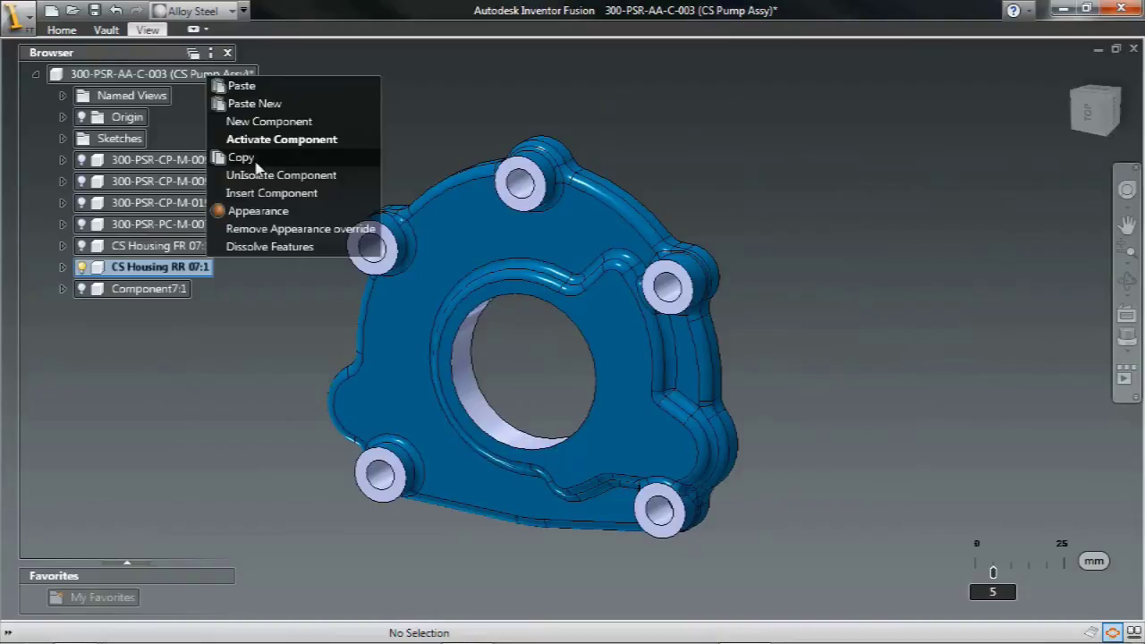
pyautogui.click(186, 74)
pyautogui.rightClick(186, 75)
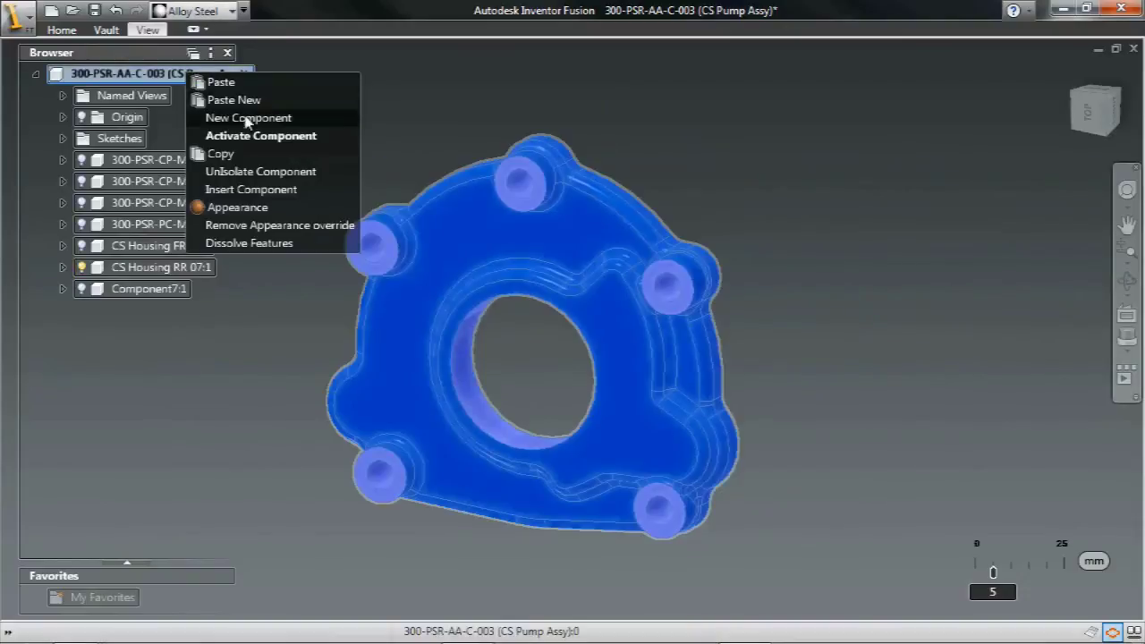
pyautogui.click(242, 173)
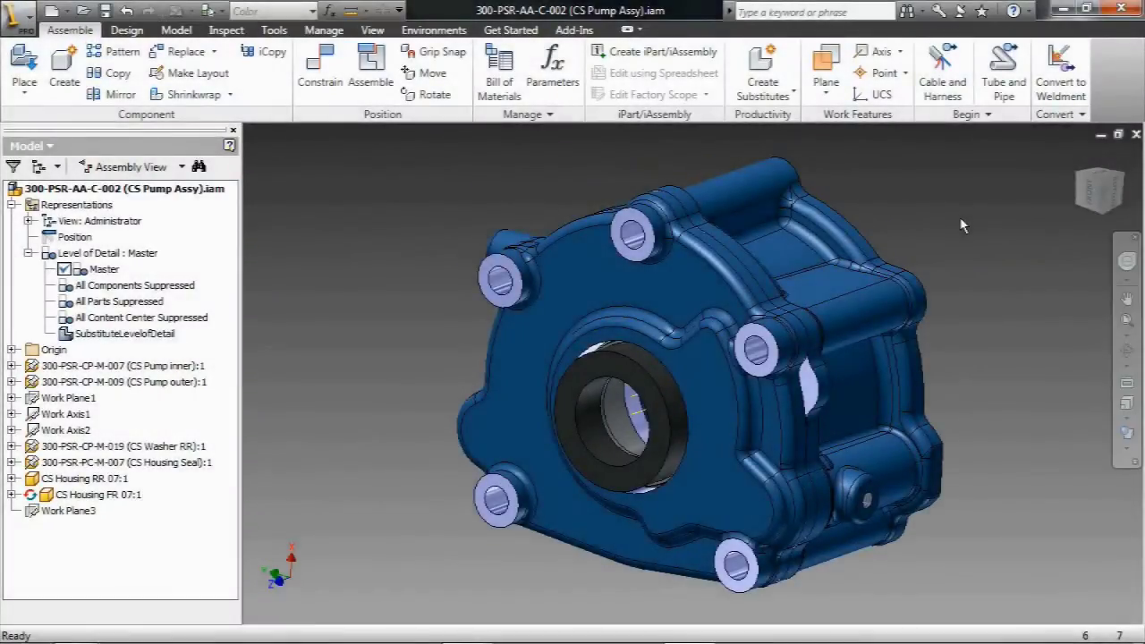
# In the Inventor assembly 300-PSR-AA-C-002, edit the CS Pump outer part and open its Base1 solid in Inventor Fusion
pyautogui.rightClick(162, 386)
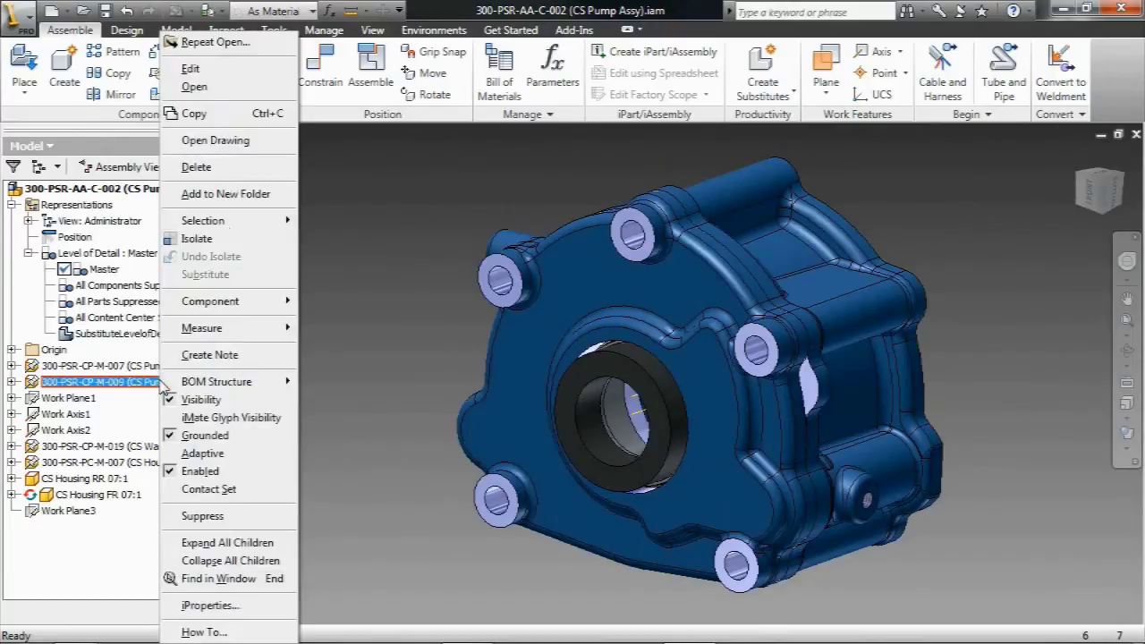
pyautogui.click(192, 83)
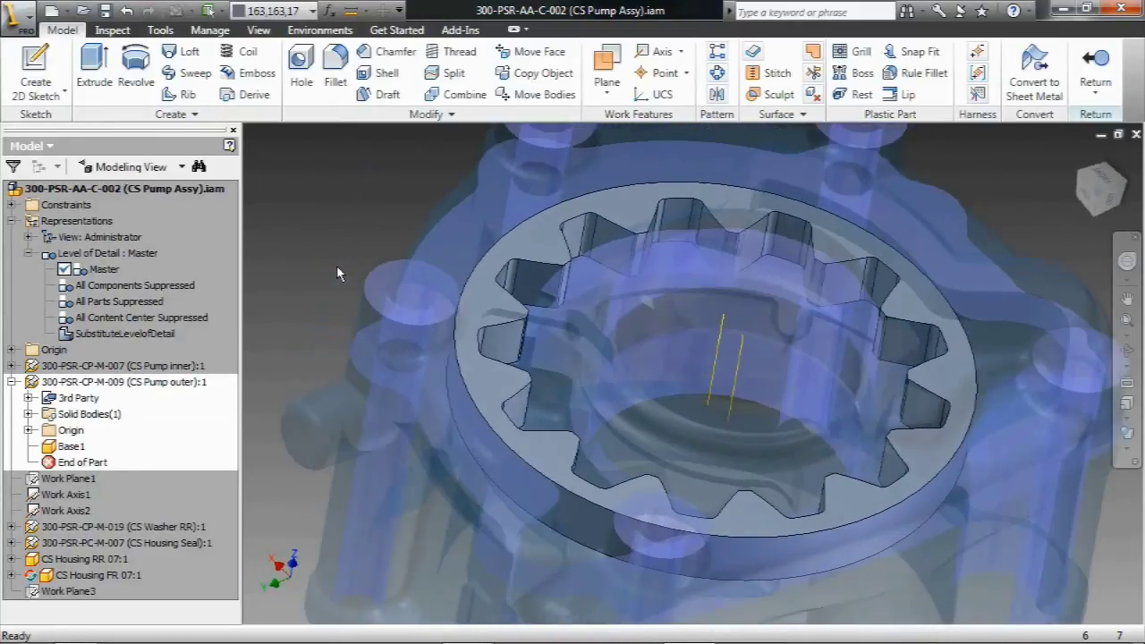
pyautogui.click(69, 446)
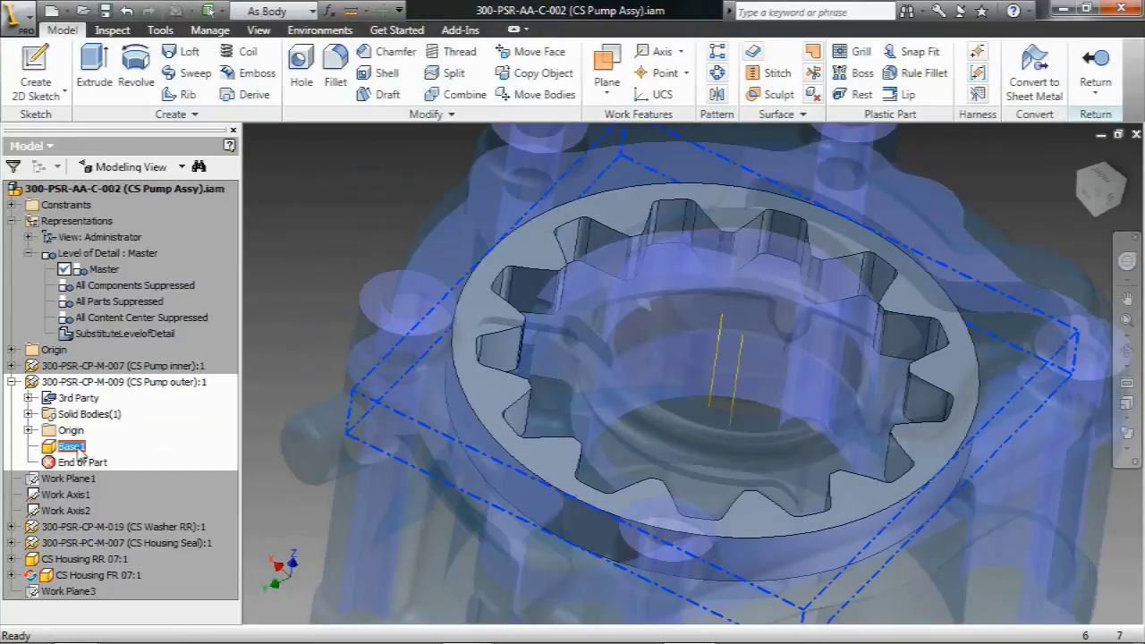
pyautogui.rightClick(70, 447)
pyautogui.click(143, 264)
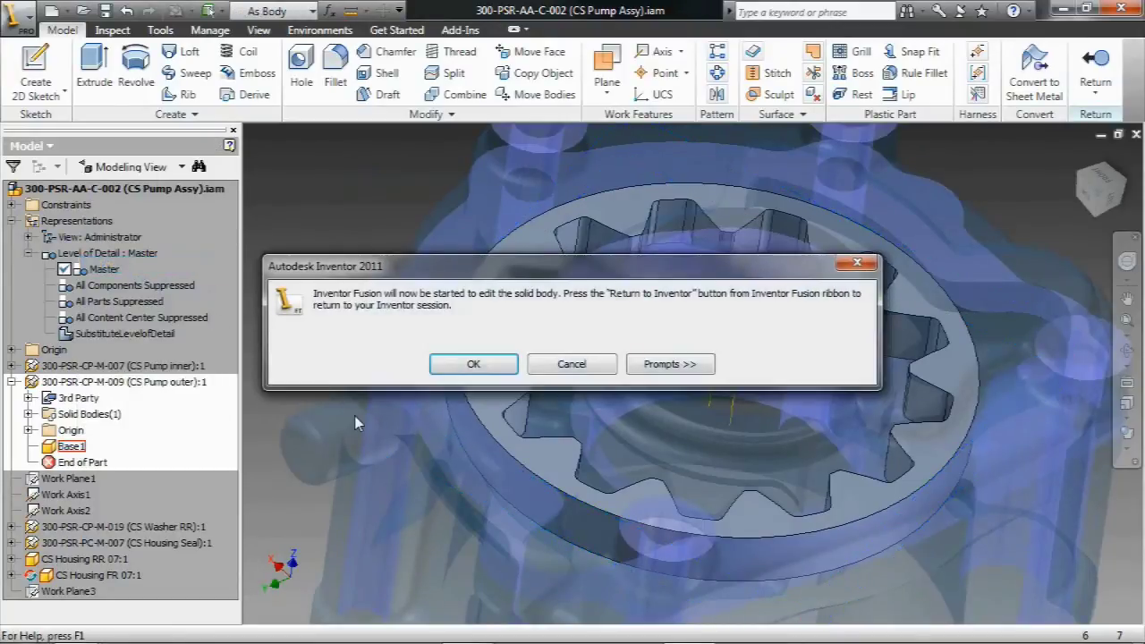
pyautogui.click(477, 369)
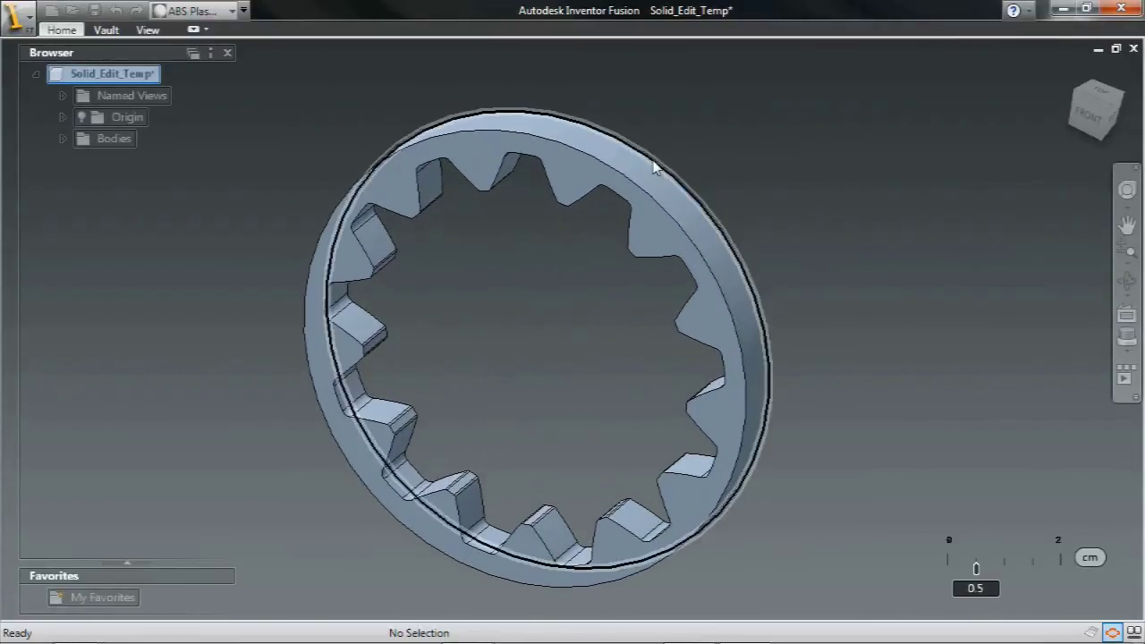
# Chamfer the outer gear's circular rim edges on both sides of its cylindrical face with a distance of 0.05 cm
pyautogui.click(644, 192)
pyautogui.rightClick(752, 132)
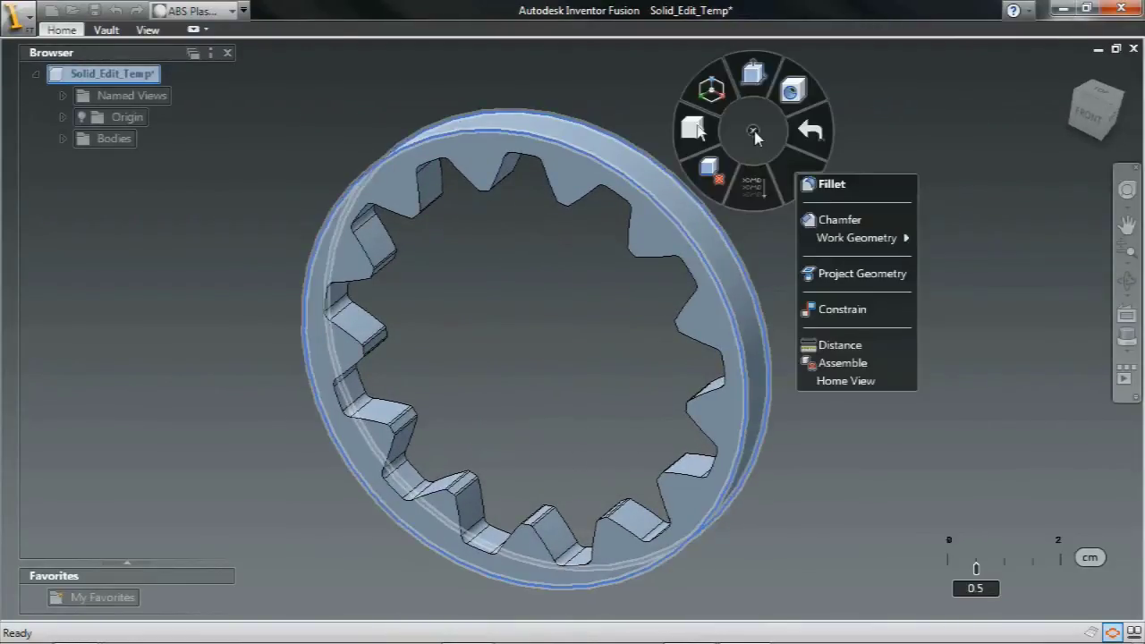
pyautogui.click(839, 221)
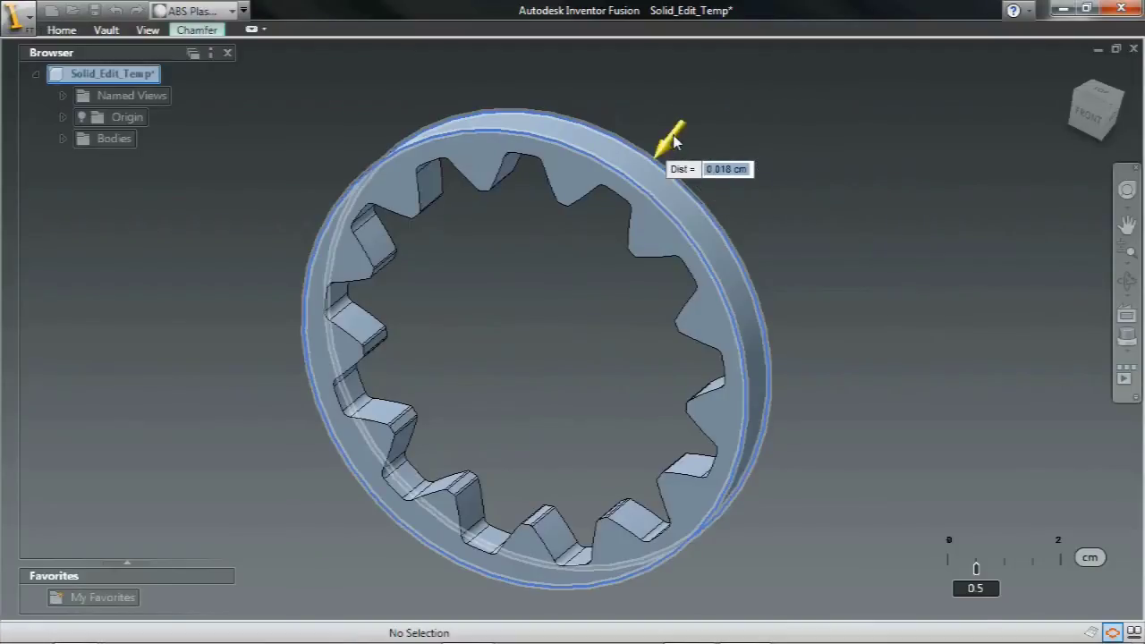
pyautogui.moveTo(677, 143); pyautogui.dragTo(675, 144)
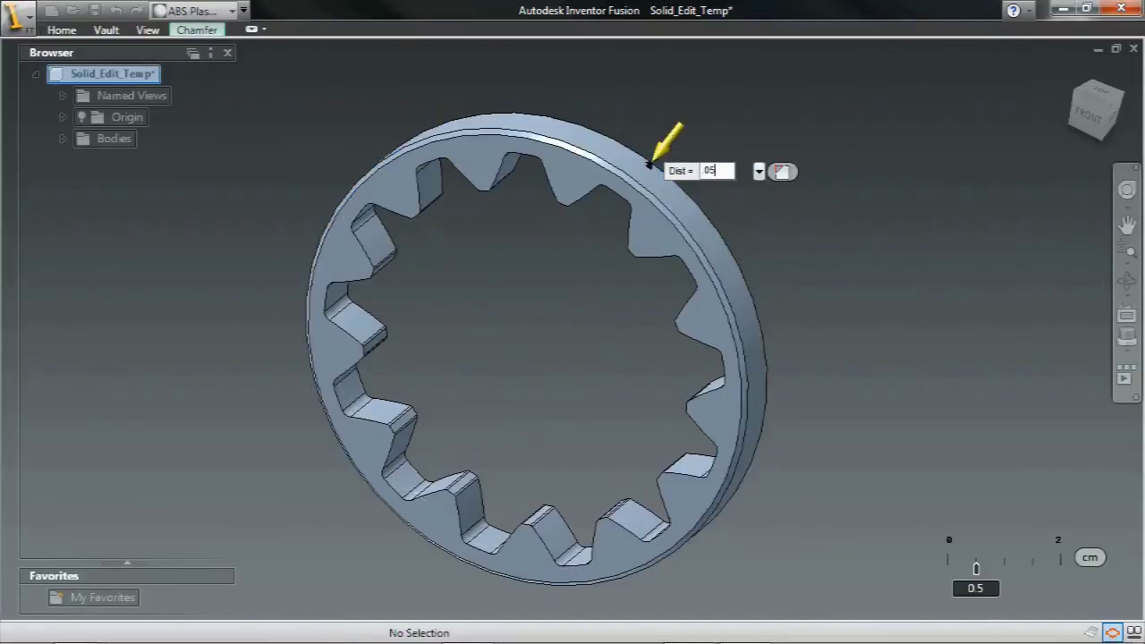
pyautogui.press('Return')
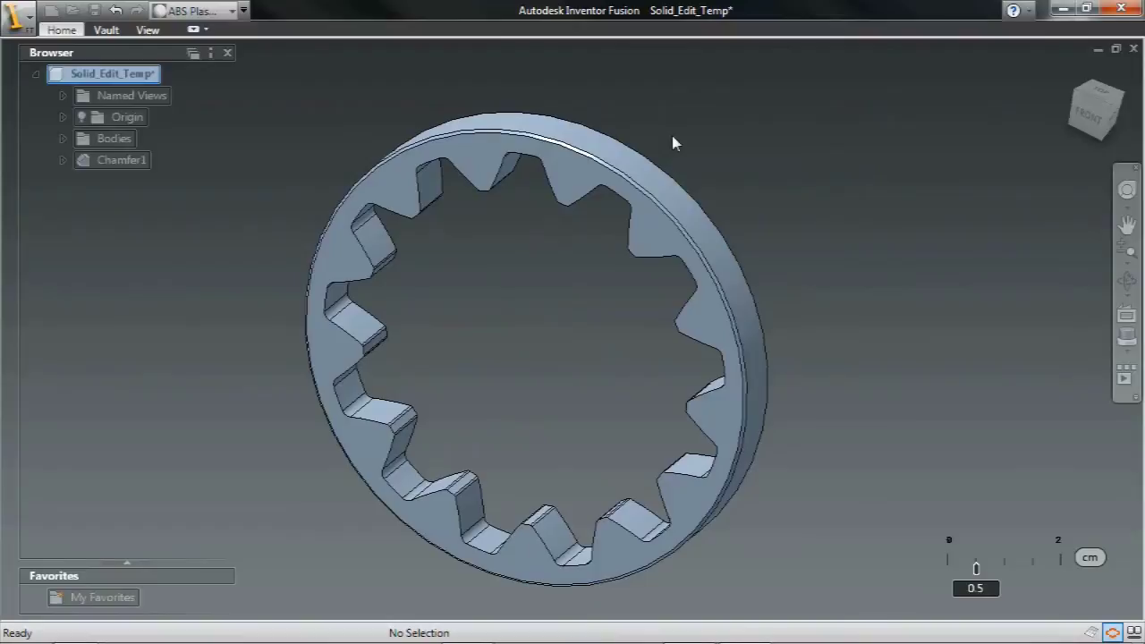
# Return the chamfered solid to Inventor, leave the part edit for the pump assembly and restore the home view
pyautogui.click(61, 30)
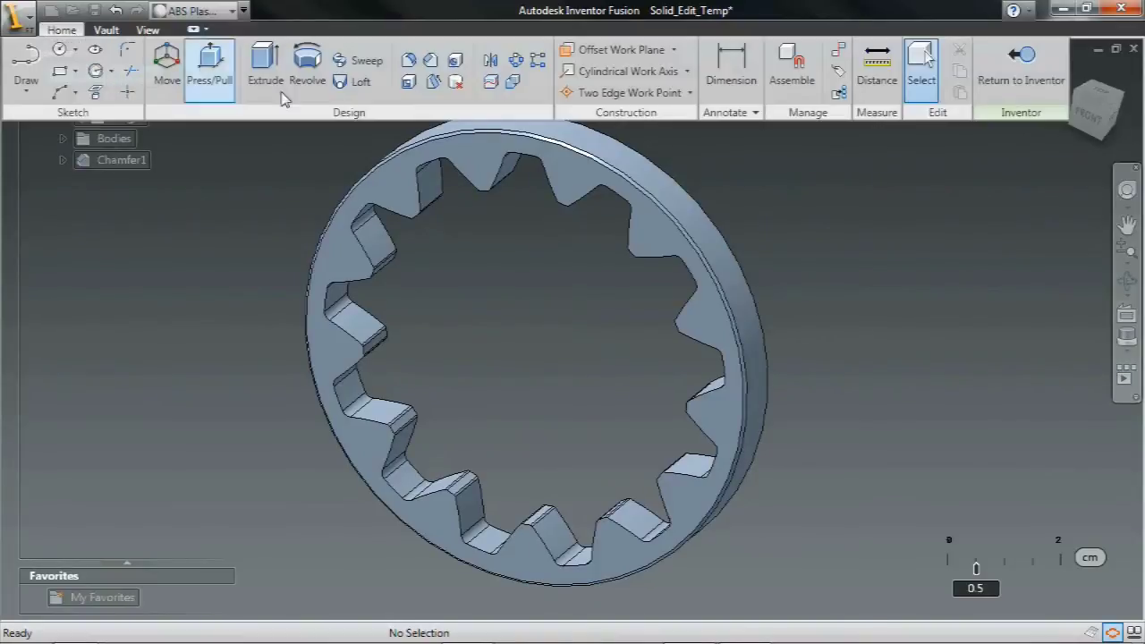
pyautogui.click(1021, 67)
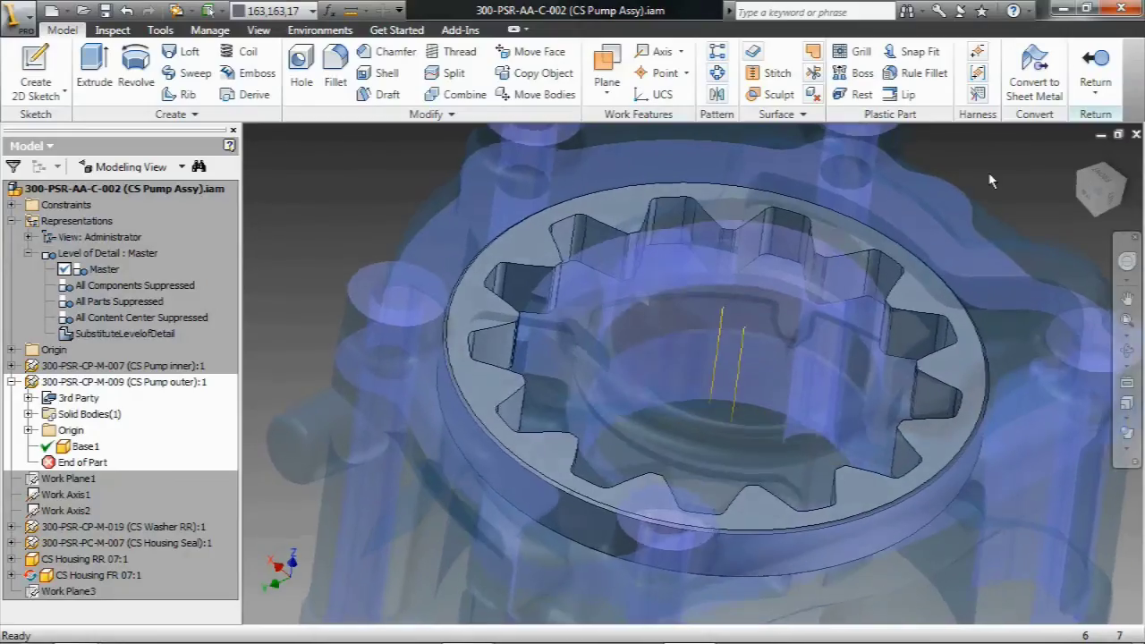
pyautogui.click(1095, 67)
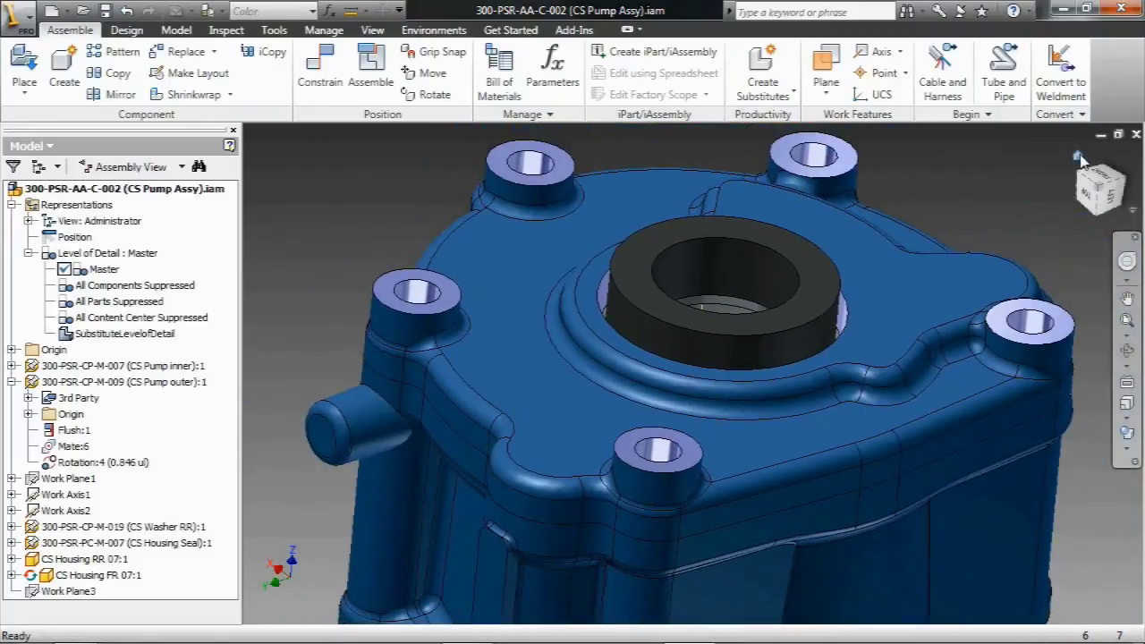
pyautogui.click(1078, 156)
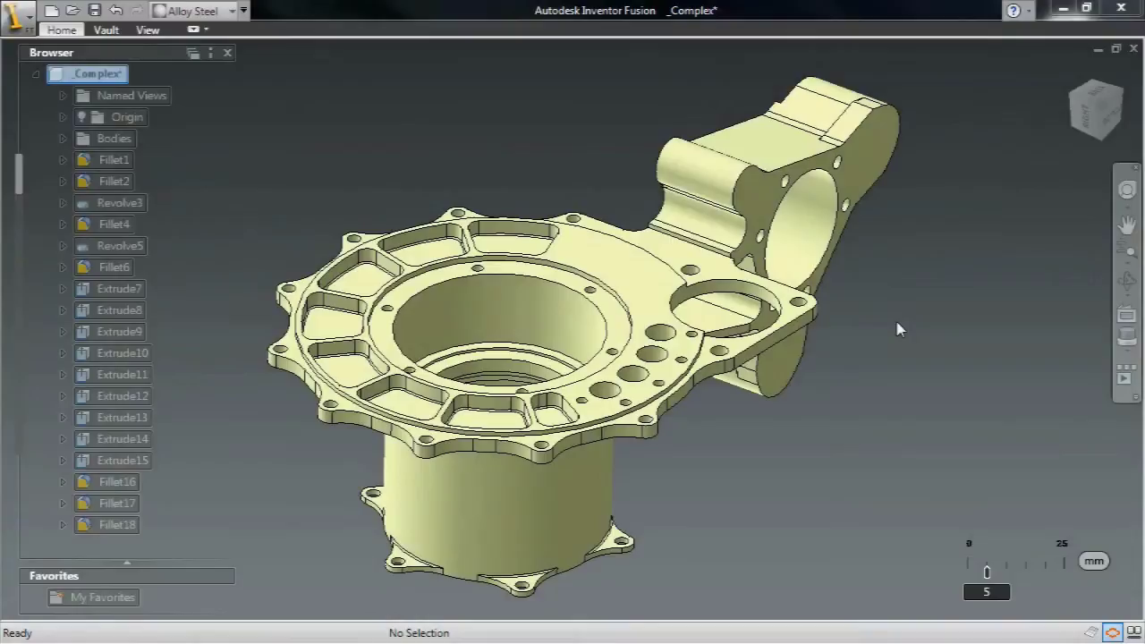
# In the _Complex part in Inventor Fusion, delete the four large and five small holes grouped on the round flange's face
pyautogui.scroll(5, 899, 329)
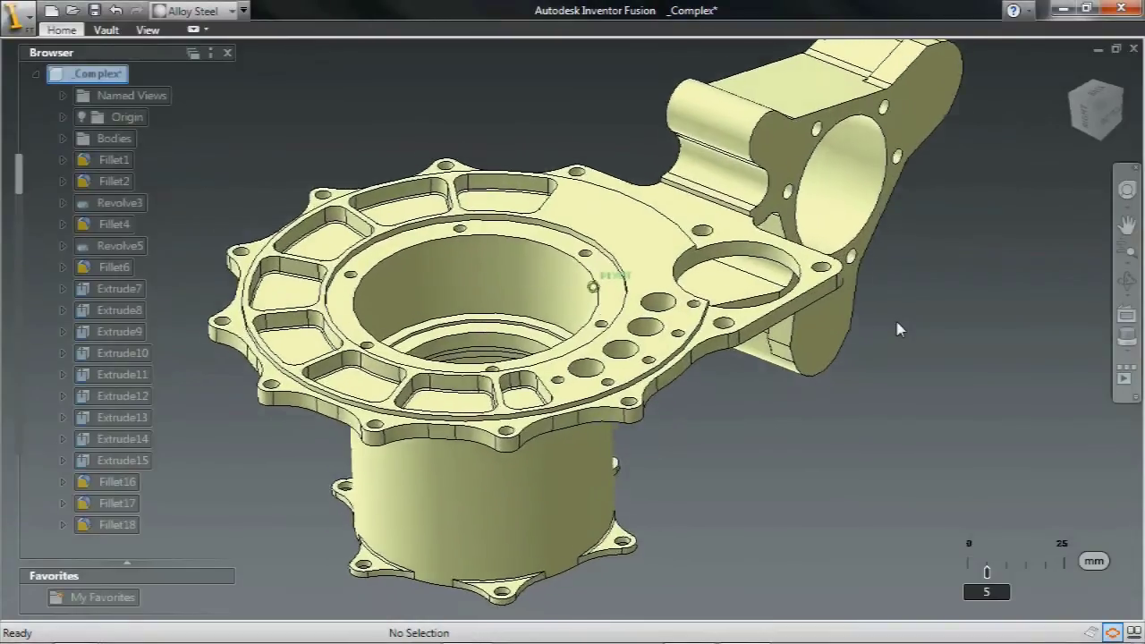
pyautogui.scroll(4, 899, 329)
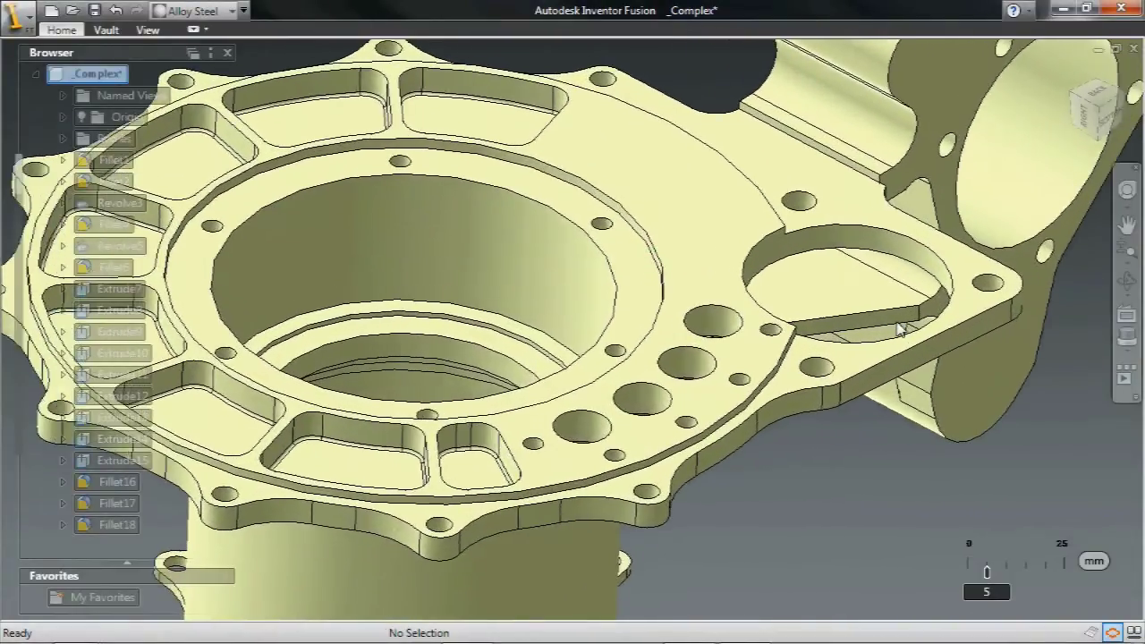
pyautogui.click(722, 327)
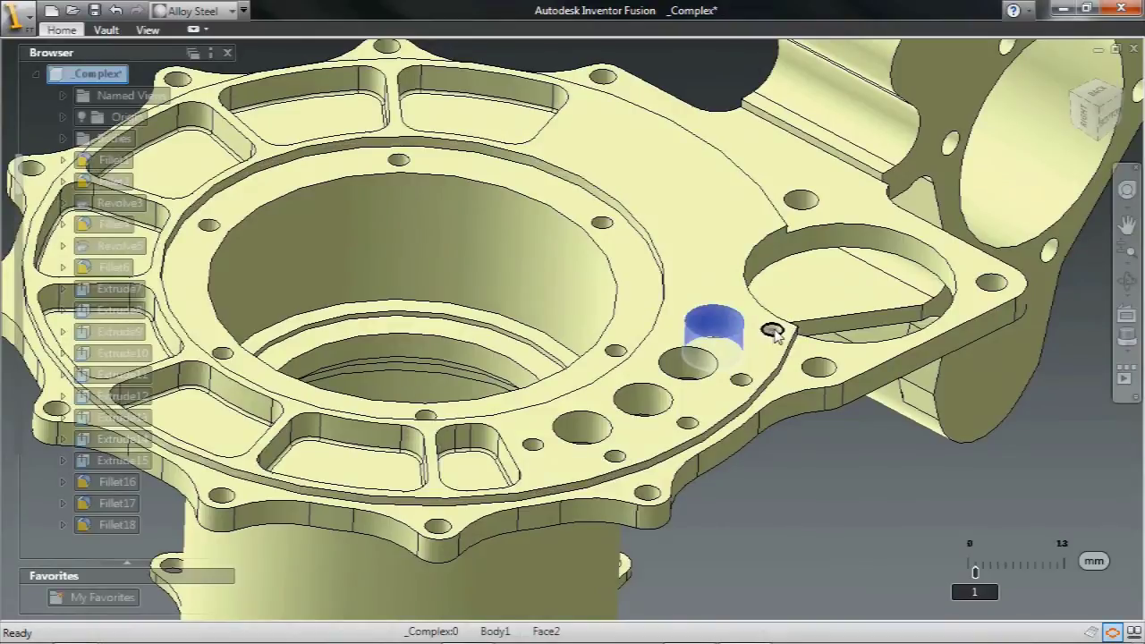
pyautogui.keyDown('ctrl'); pyautogui.click(772, 335); pyautogui.keyUp('ctrl')
pyautogui.keyDown('ctrl'); pyautogui.click(687, 363); pyautogui.keyUp('ctrl')
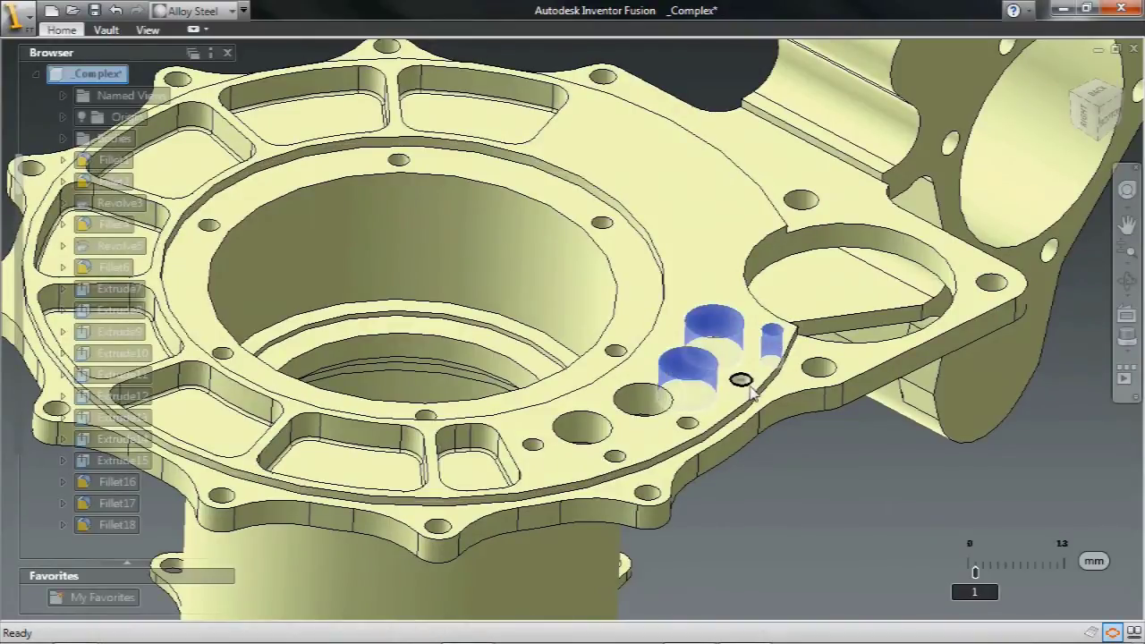
pyautogui.keyDown('ctrl'); pyautogui.click(742, 385); pyautogui.keyUp('ctrl')
pyautogui.keyDown('ctrl'); pyautogui.click(639, 400); pyautogui.keyUp('ctrl')
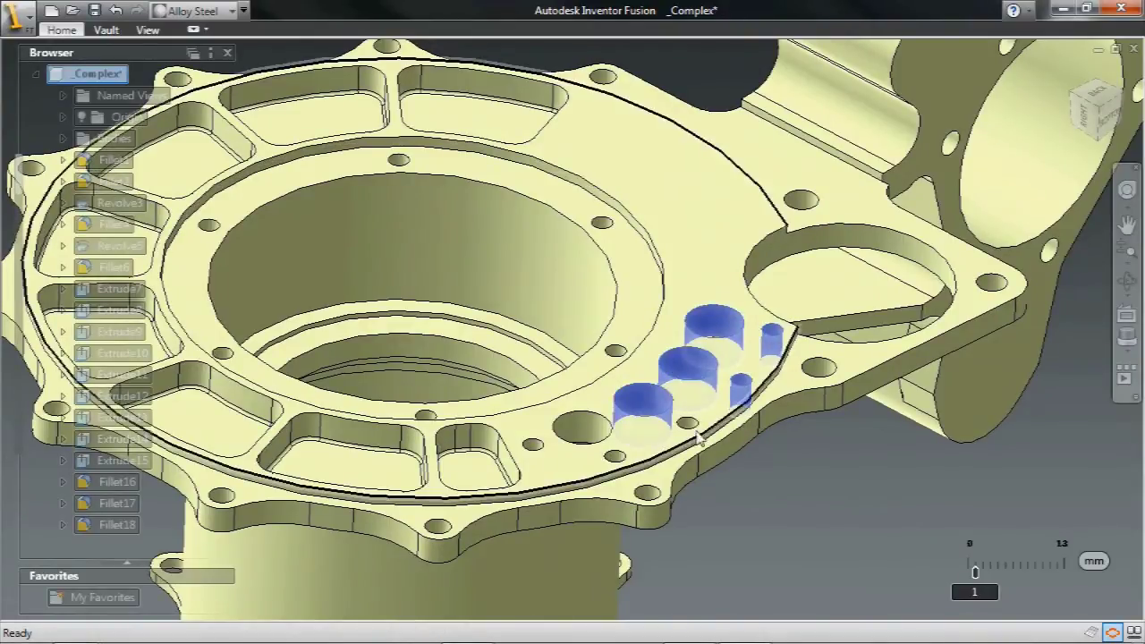
pyautogui.keyDown('ctrl'); pyautogui.click(688, 426); pyautogui.keyUp('ctrl')
pyautogui.keyDown('ctrl'); pyautogui.click(579, 431); pyautogui.keyUp('ctrl')
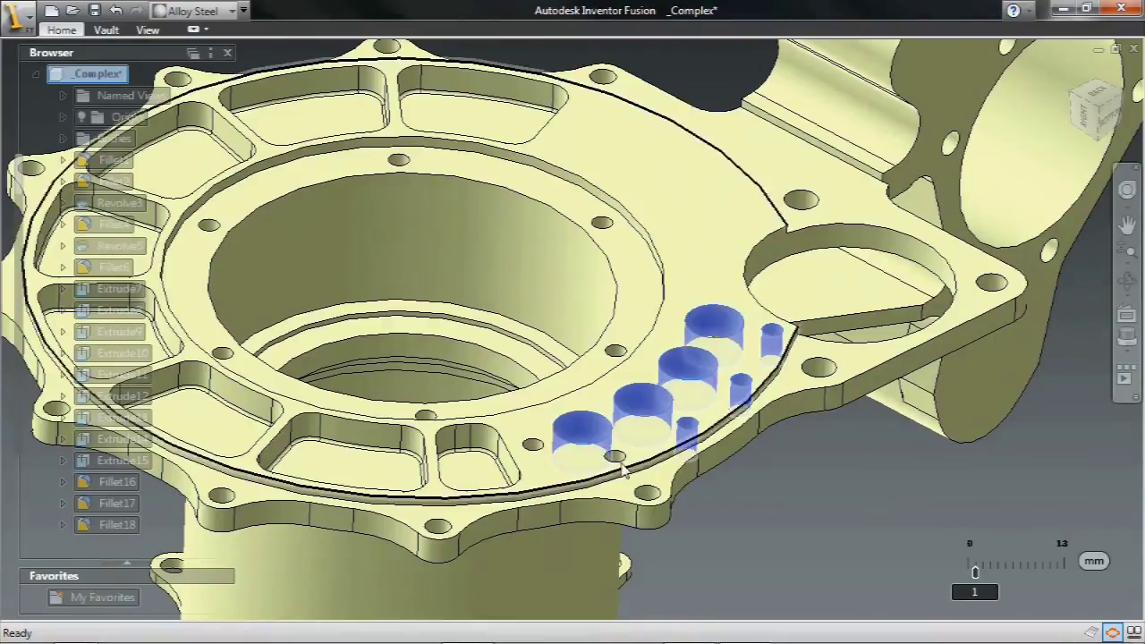
pyautogui.keyDown('ctrl'); pyautogui.click(615, 458); pyautogui.keyUp('ctrl')
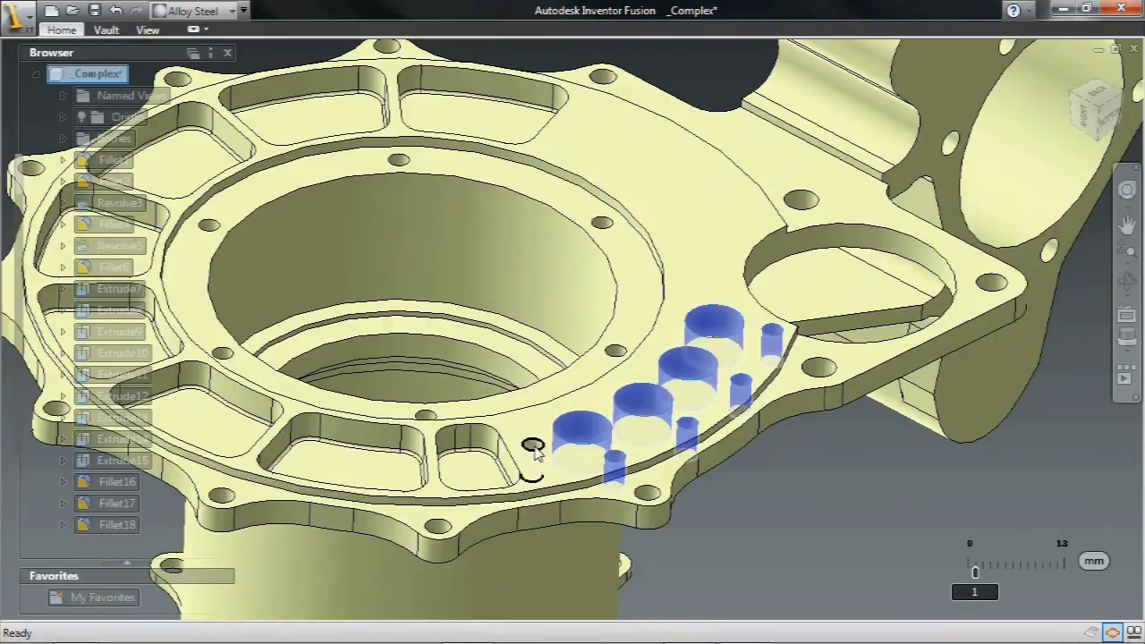
pyautogui.keyDown('ctrl'); pyautogui.click(531, 450); pyautogui.keyUp('ctrl')
pyautogui.press('Delete')
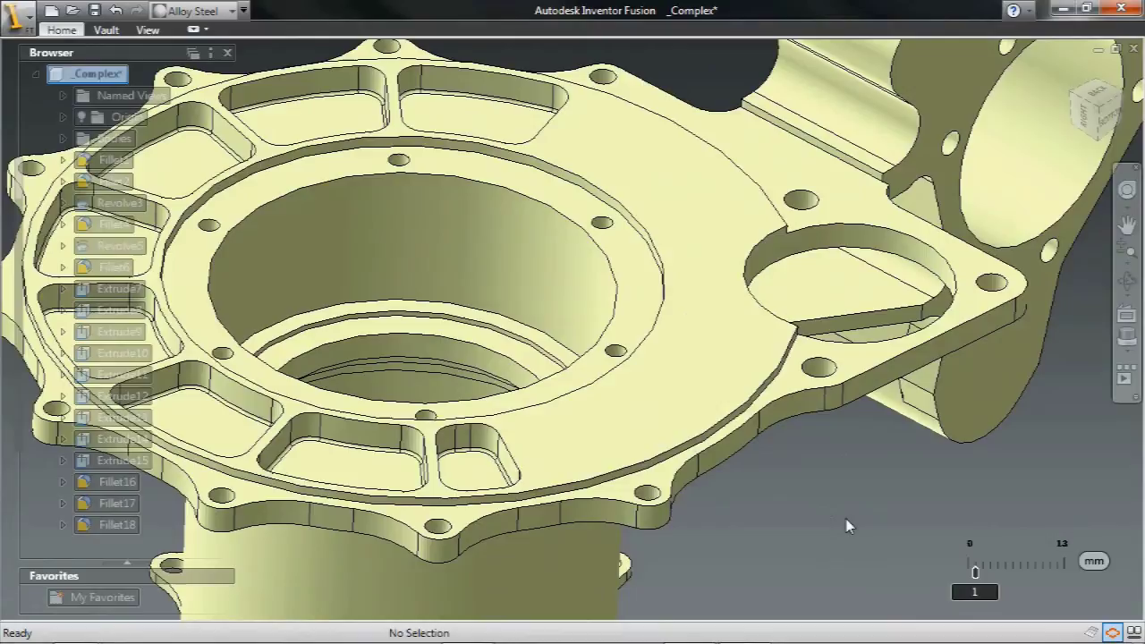
# Rotate the end face of the smallest flange pocket 55 degrees about the central bore's axis, extending it across the cleared area
pyautogui.press('m')
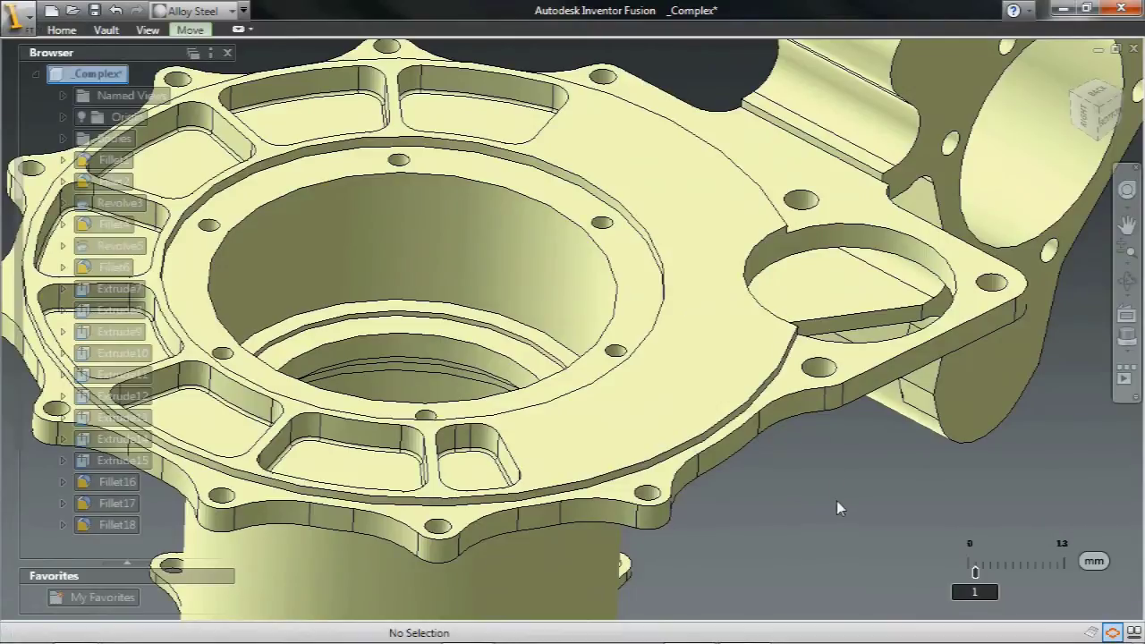
pyautogui.click(505, 467)
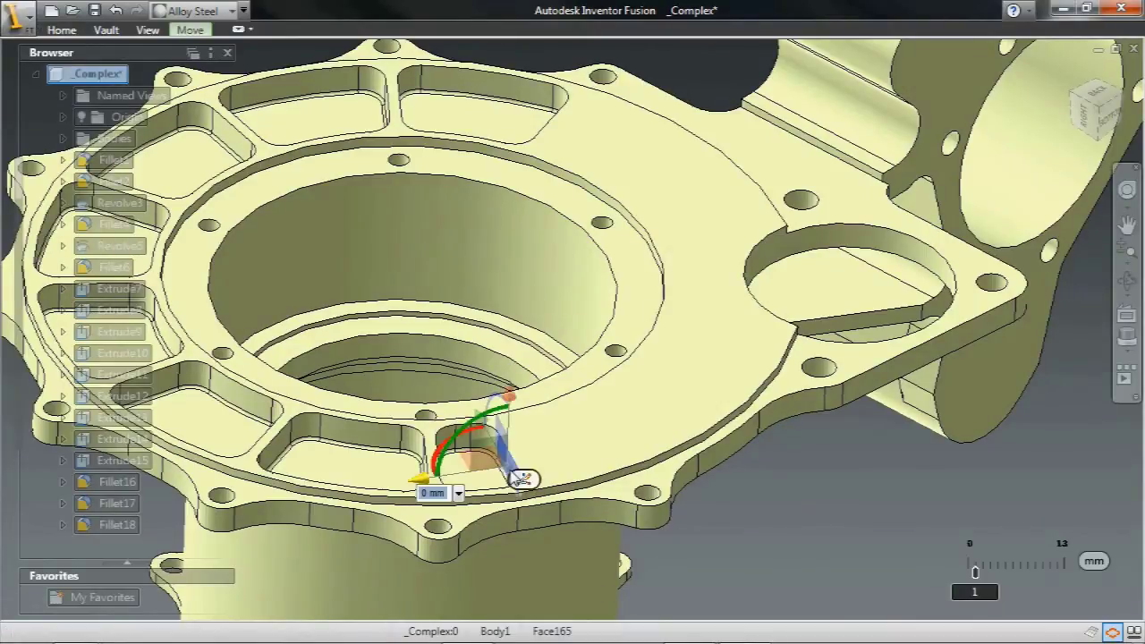
pyautogui.click(524, 479)
pyautogui.click(537, 264)
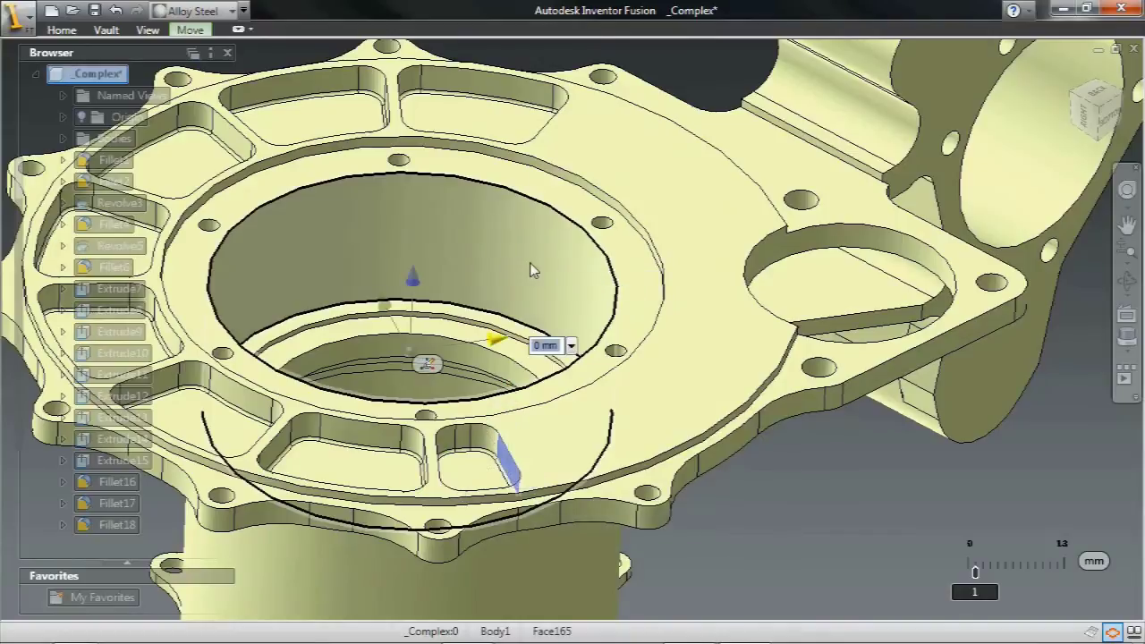
pyautogui.moveTo(465, 331); pyautogui.dragTo(421, 326)
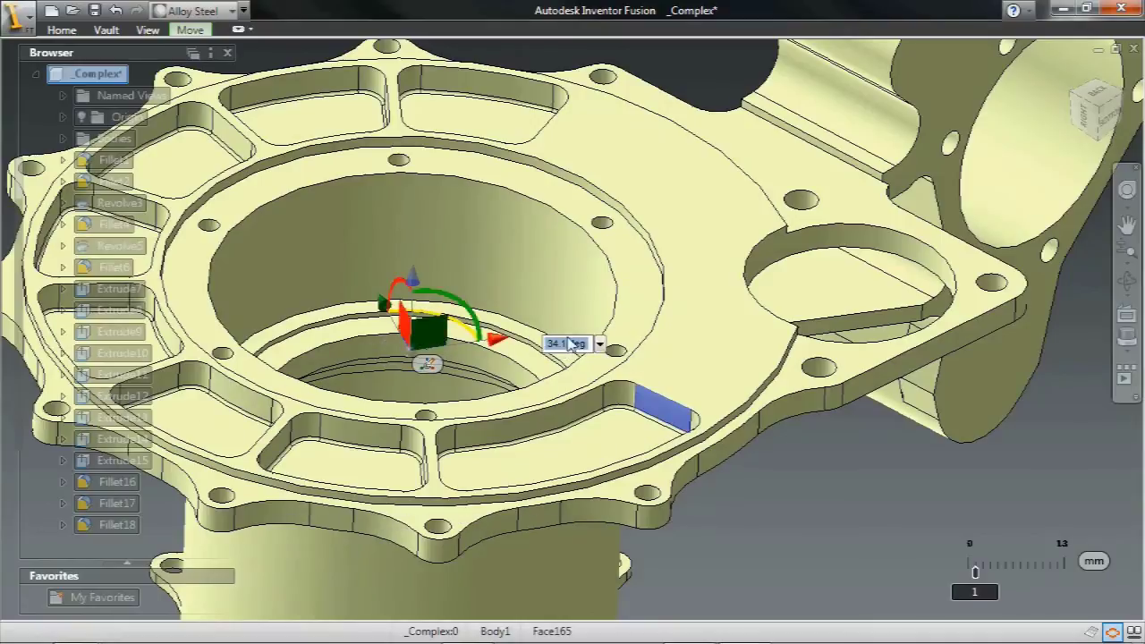
pyautogui.write('55')
pyautogui.press('Return')
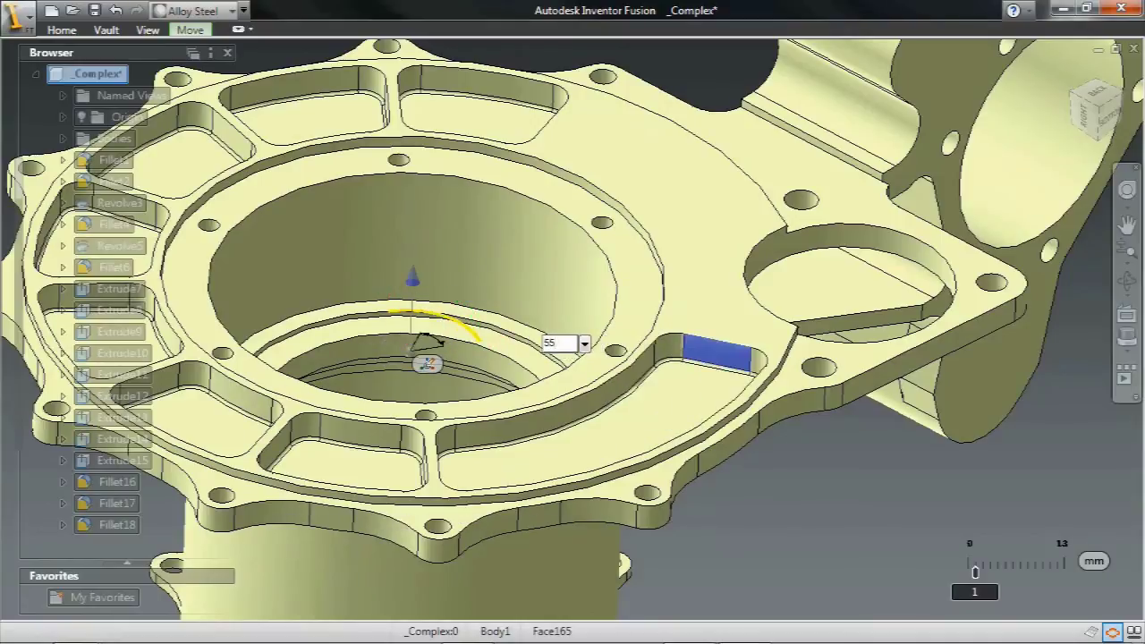
pyautogui.press('Return')
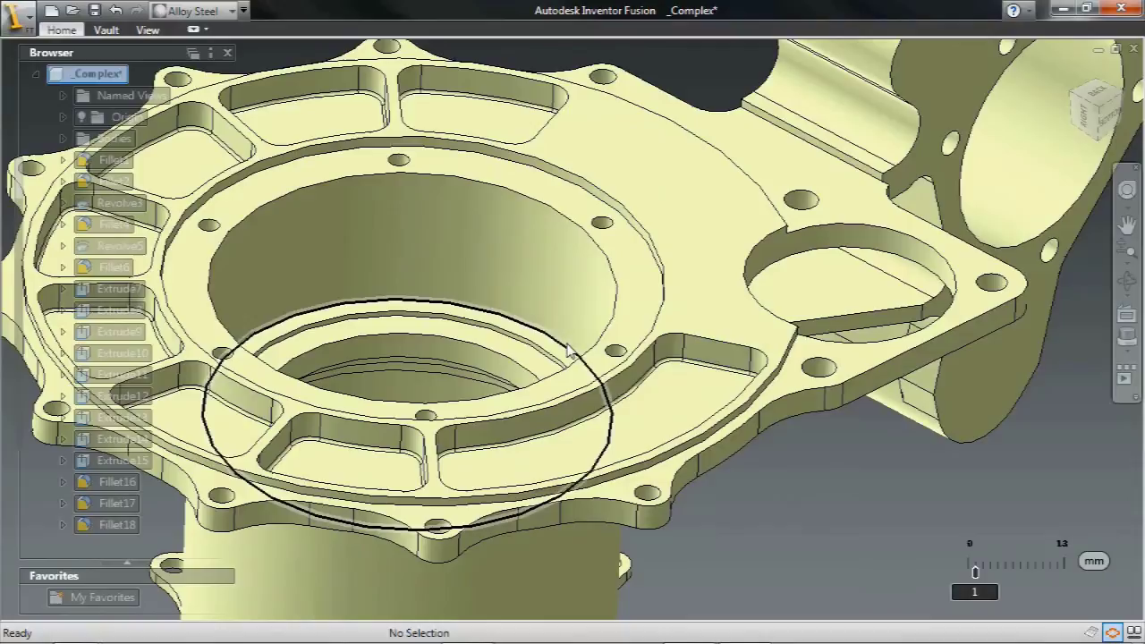
# Rotate the end face of the pocket at the opposite end of the row by -30 degrees about the central bore's axis
pyautogui.scroll(-3, 825, 495)
pyautogui.moveTo(825, 496)
pyautogui.keyDown('shift'); pyautogui.mouseDown(button='middle')
pyautogui.moveTo(506, 296)
pyautogui.moveTo(375, 235)
pyautogui.mouseUp(button='middle'); pyautogui.keyUp('shift')
pyautogui.moveTo(276, 117); pyautogui.dragTo(280, 168, button='right')
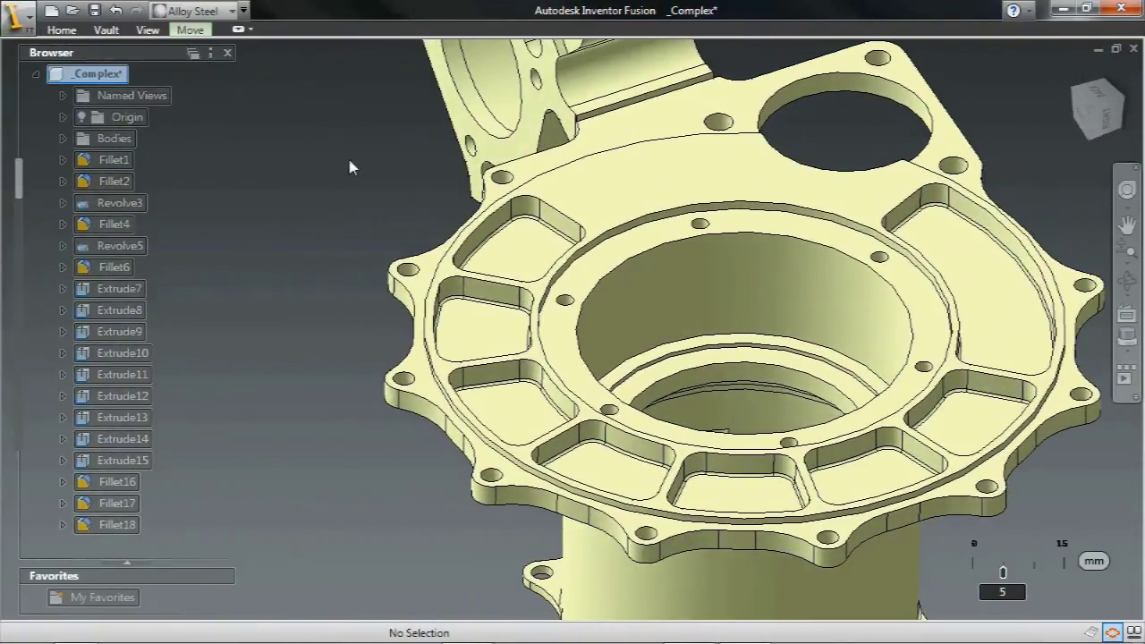
pyautogui.click(558, 223)
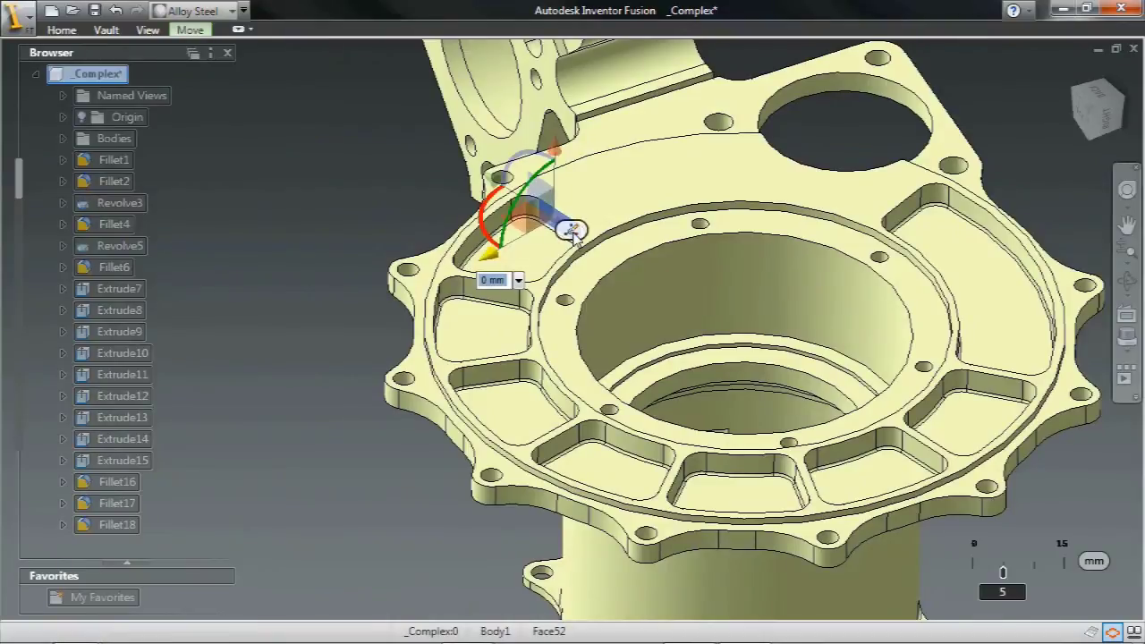
pyautogui.click(715, 267)
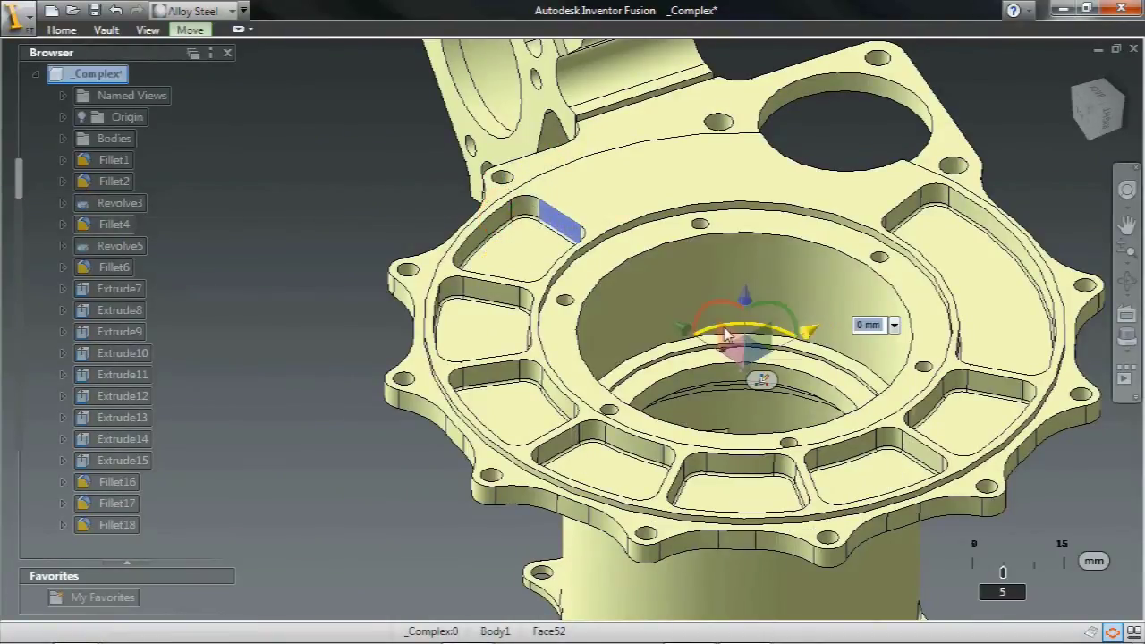
pyautogui.moveTo(742, 330); pyautogui.dragTo(748, 331)
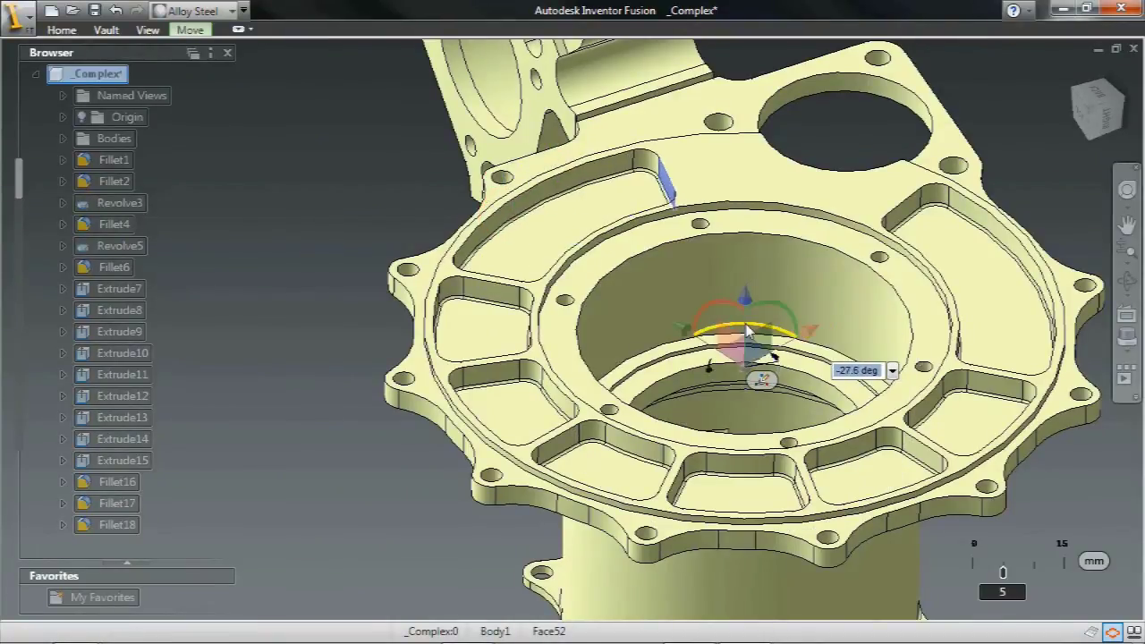
pyautogui.write('-30')
pyautogui.press('Return')
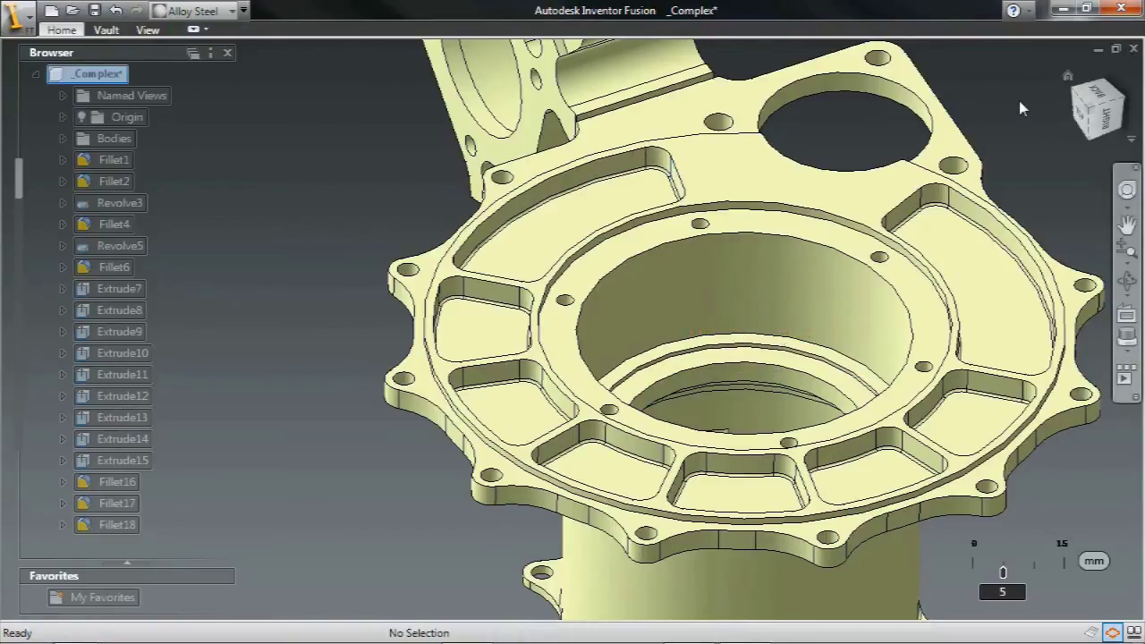
# Restore the home view and save the part as _Complex.dwg in the Change Manager folder, replacing the existing file
pyautogui.press('F6')
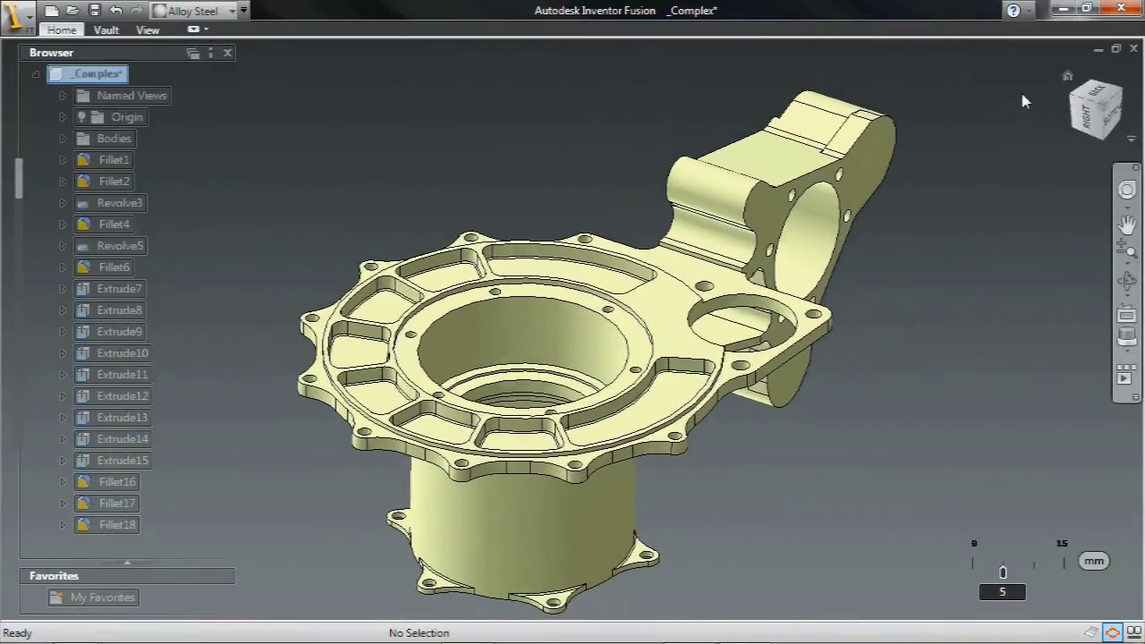
pyautogui.click(94, 10)
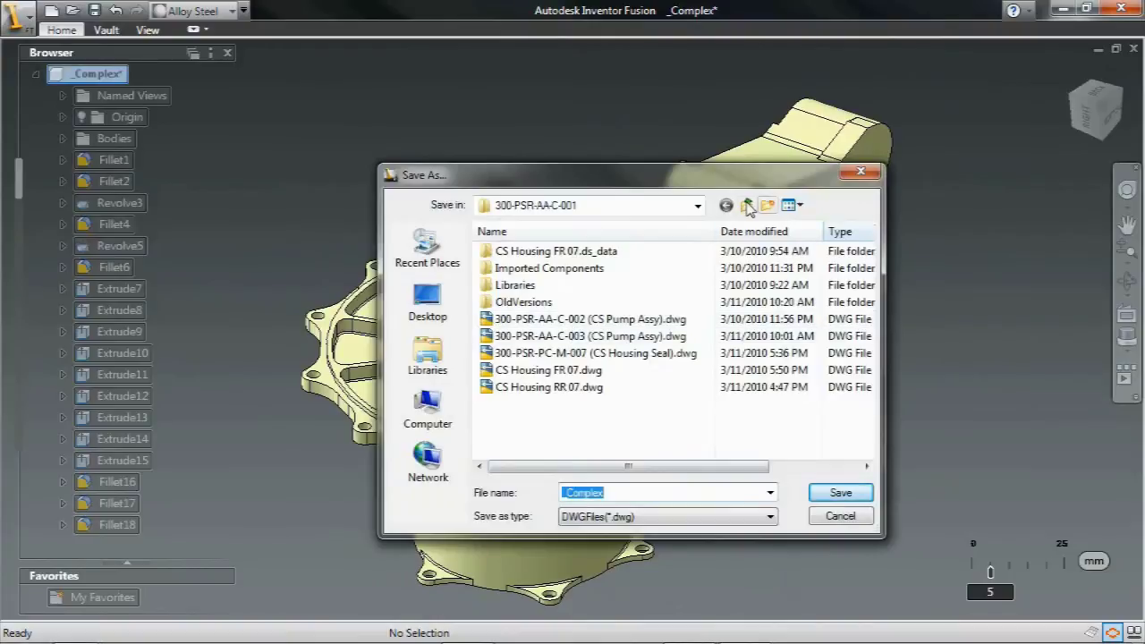
pyautogui.click(747, 206)
pyautogui.doubleClick(556, 337)
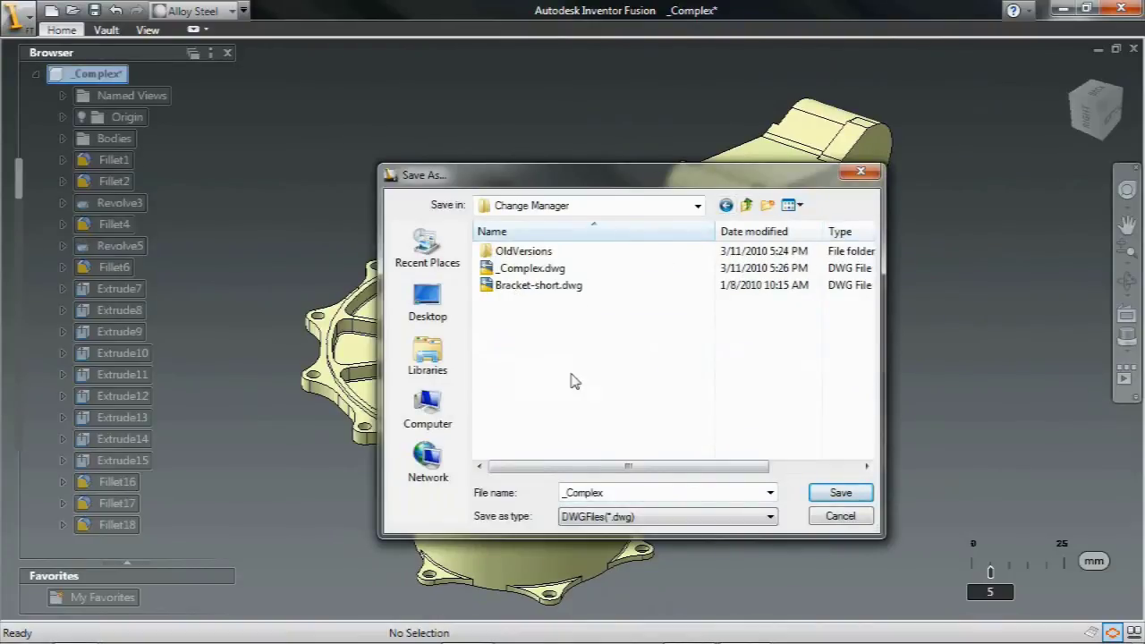
pyautogui.click(841, 493)
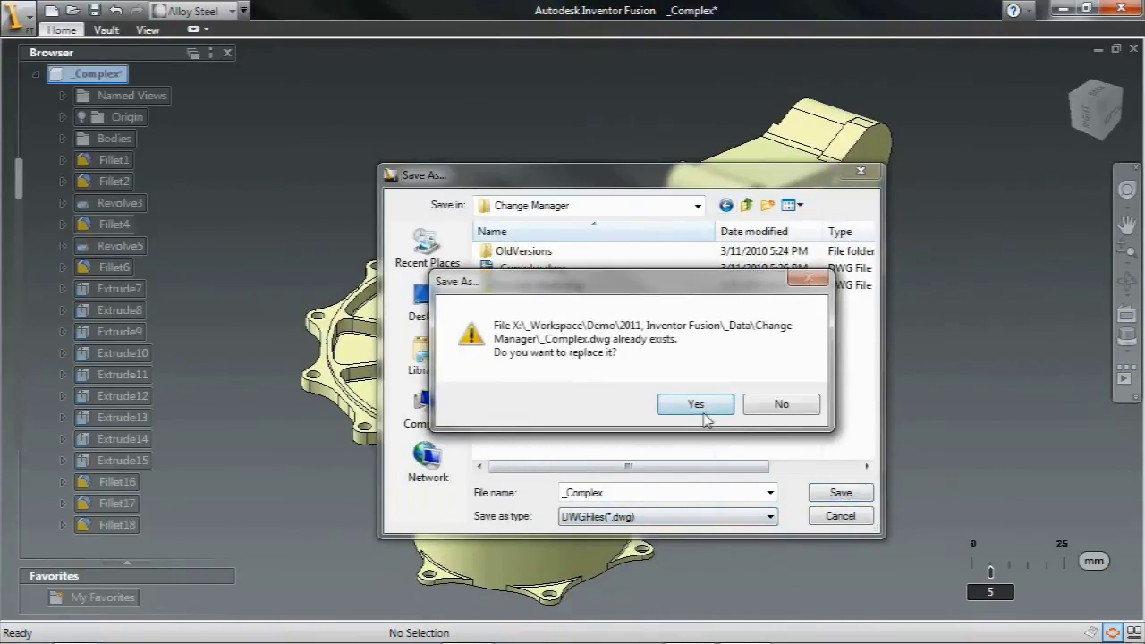
pyautogui.click(696, 405)
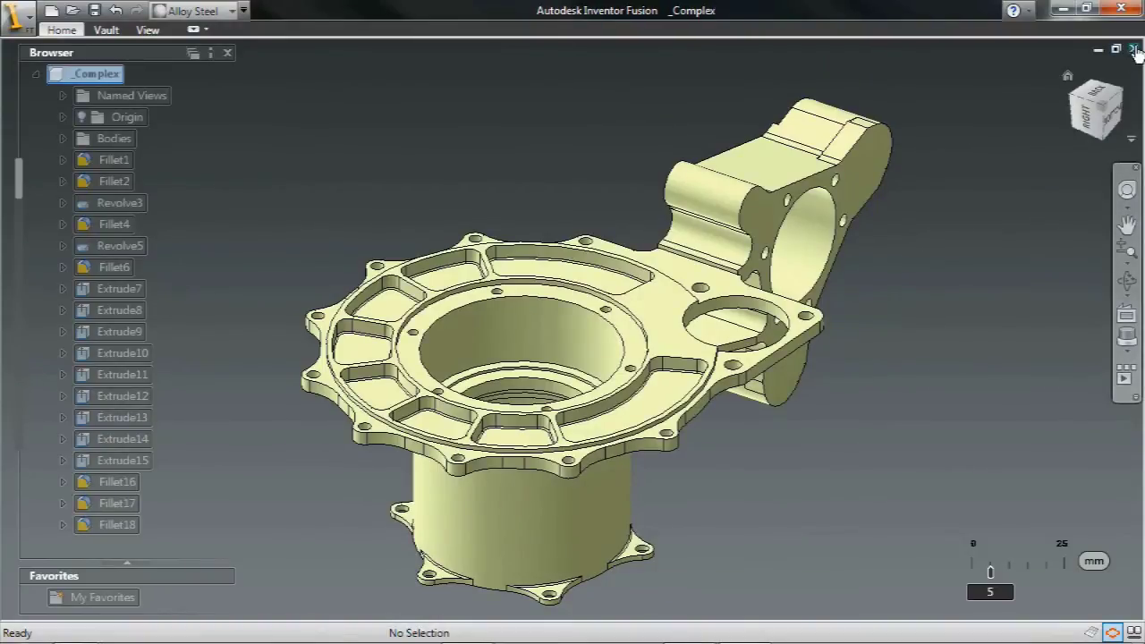
# Switch to Autodesk Inventor Professional and open _Complex.dwg from the Change Manager folder
pyautogui.click(1062, 10)
pyautogui.click(689, 627)
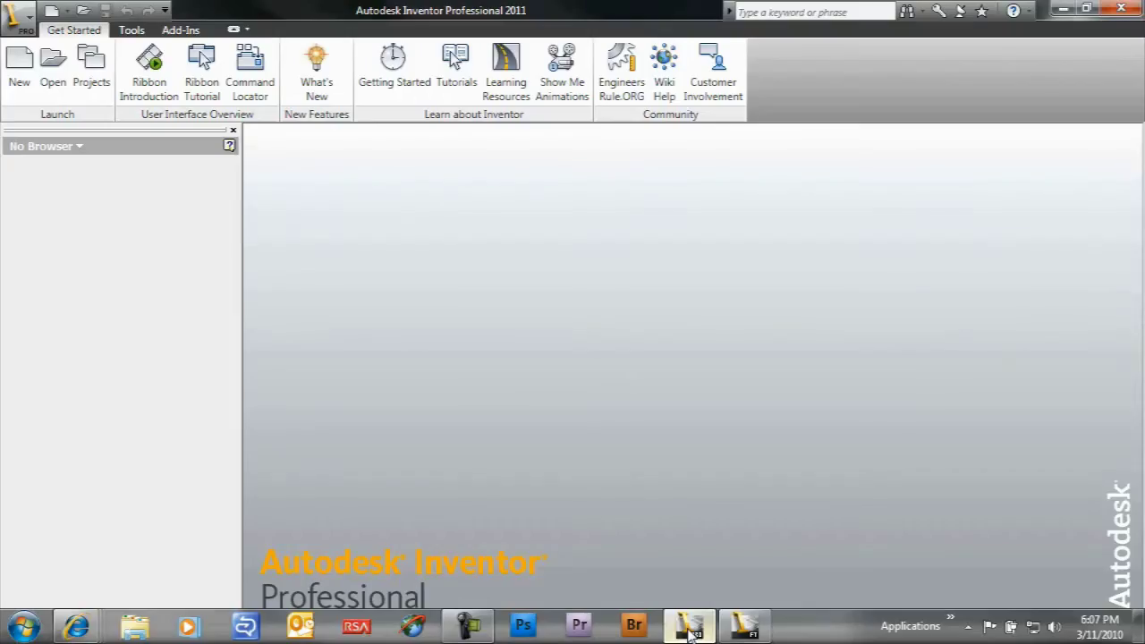
pyautogui.click(52, 67)
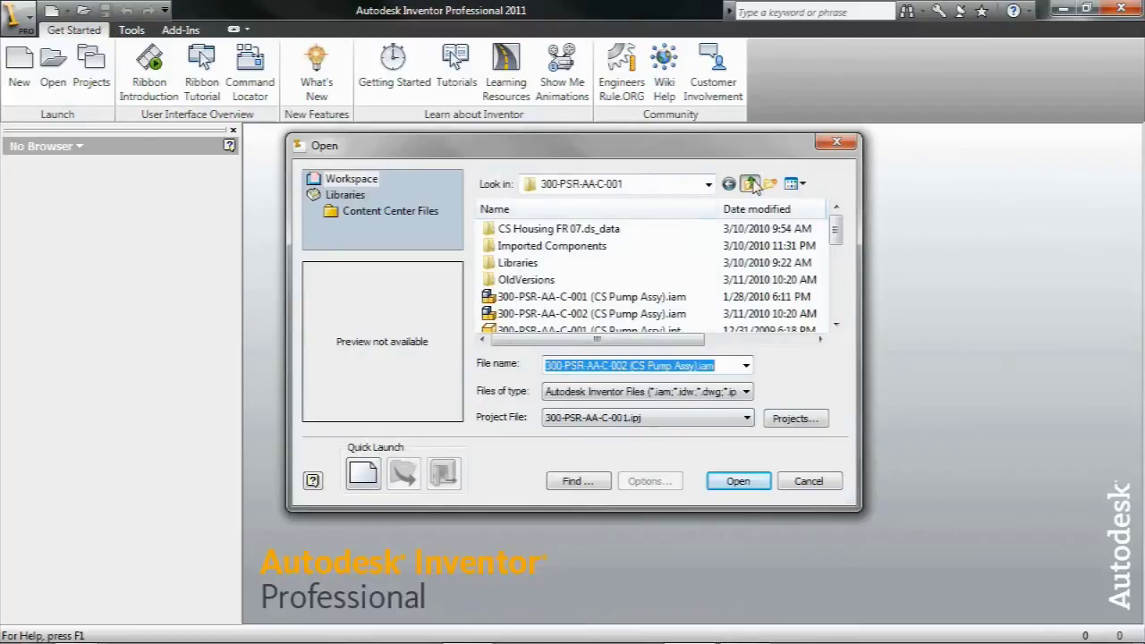
pyautogui.click(750, 183)
pyautogui.doubleClick(534, 313)
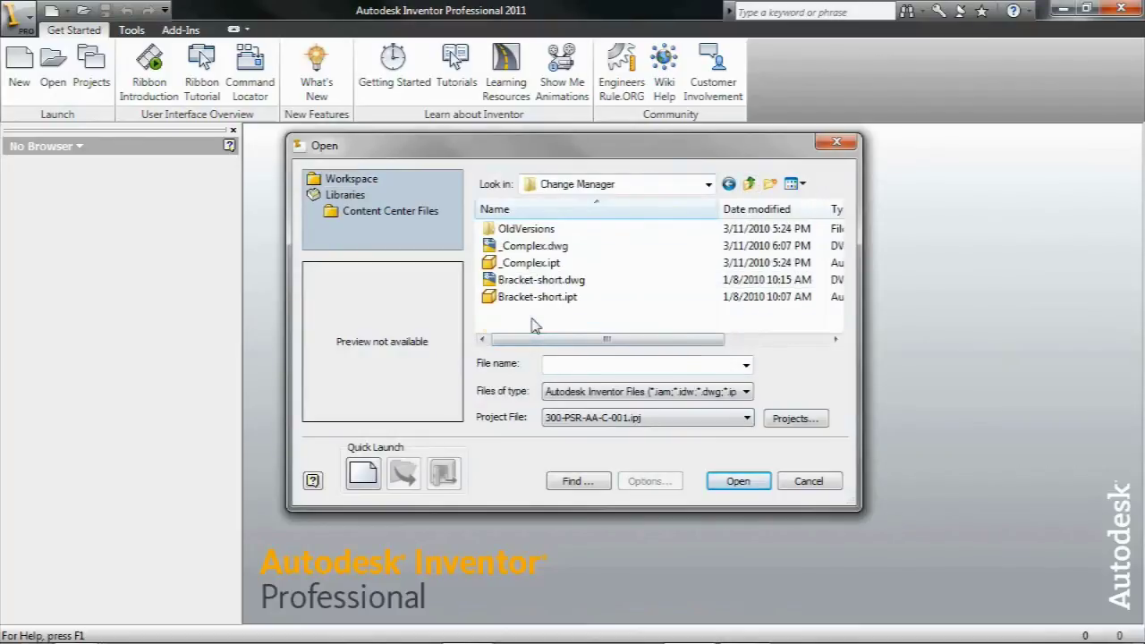
pyautogui.click(537, 246)
pyautogui.click(733, 482)
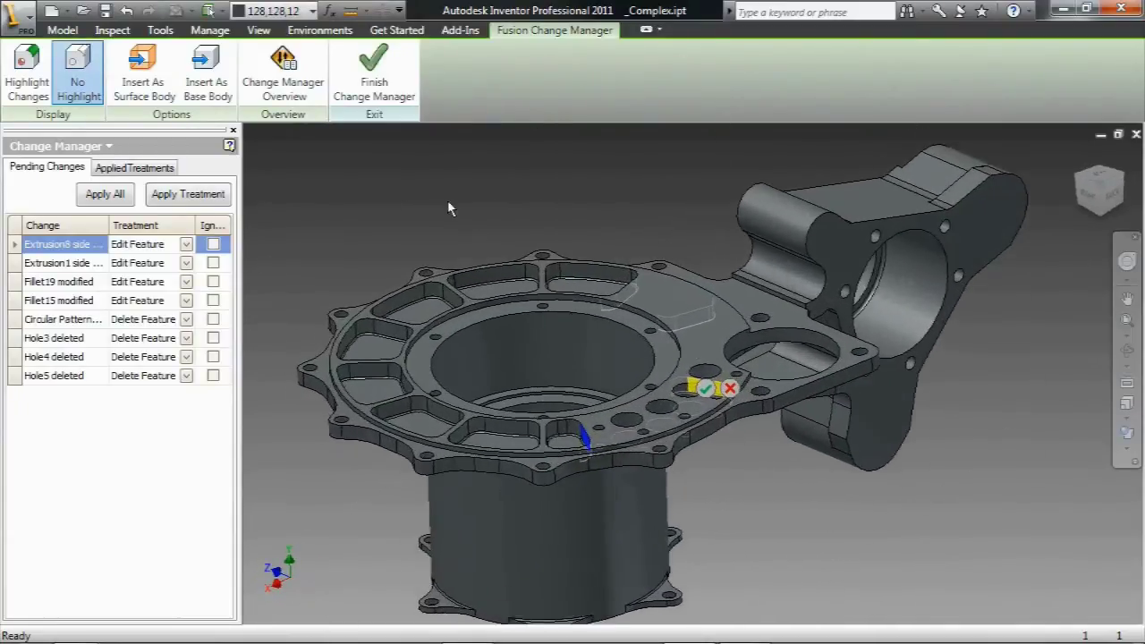
# Highlight the Fusion changes on the model and apply the Delete Feature treatment to the circular pattern, ahead of the recommended order
pyautogui.click(28, 85)
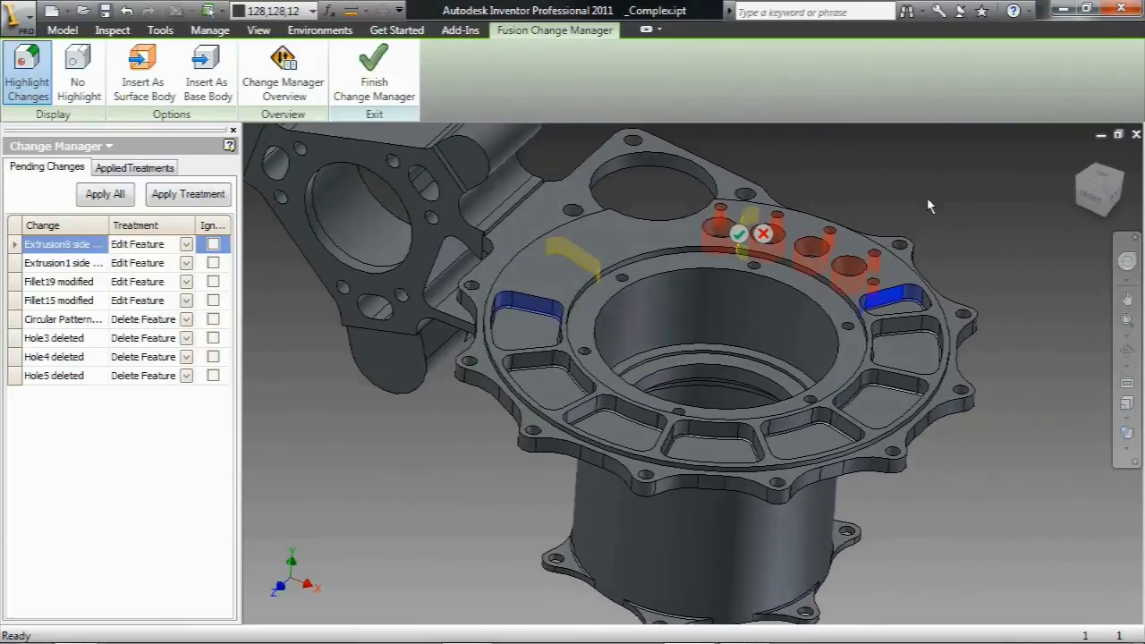
pyautogui.click(82, 322)
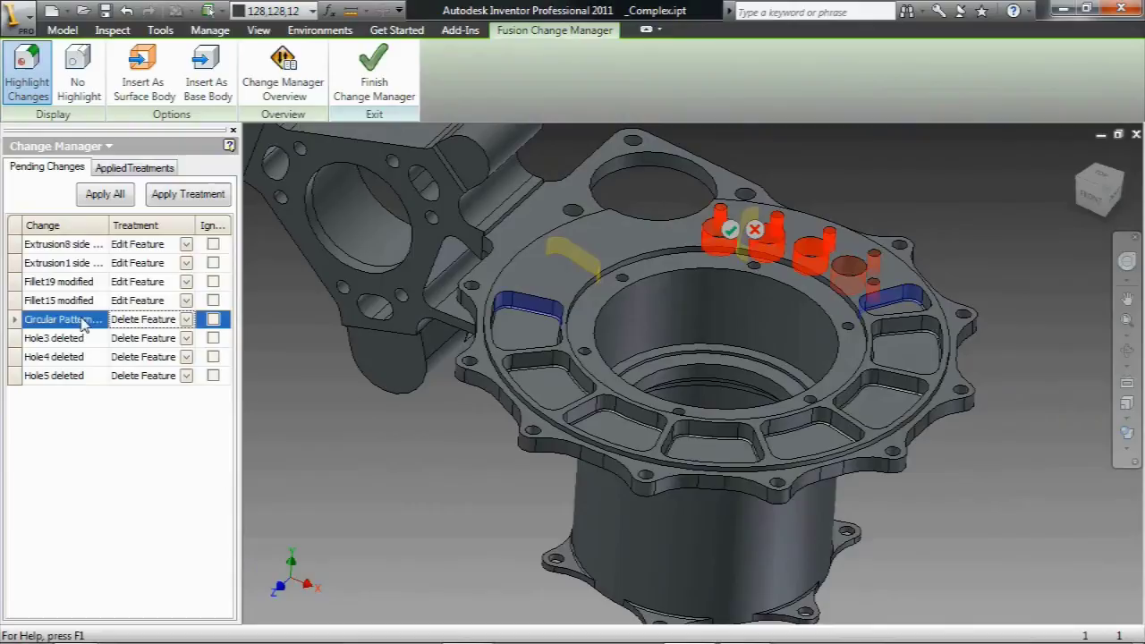
pyautogui.click(188, 194)
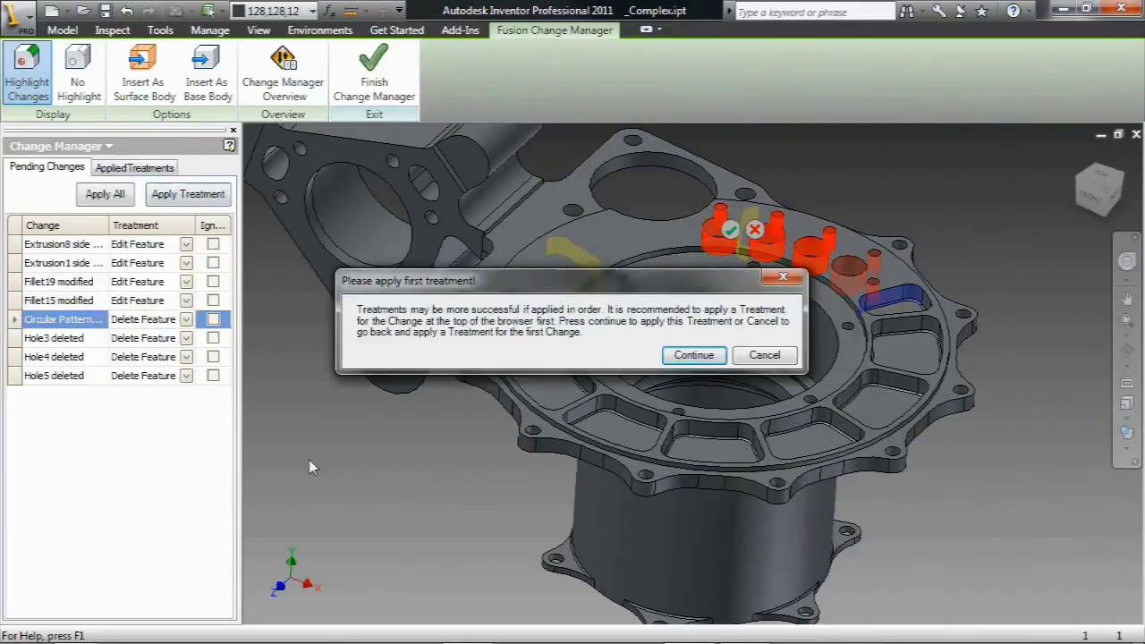
pyautogui.click(694, 357)
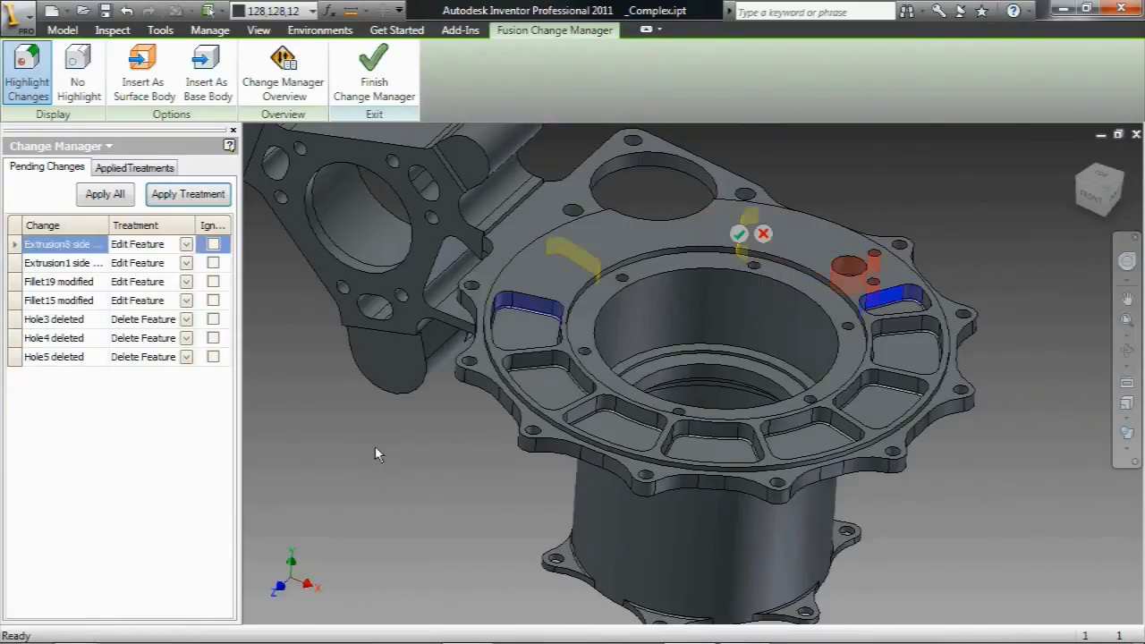
# Apply the Delete Feature treatment to the pending Hole3, Hole4 and Hole5 changes one by one
pyautogui.click(86, 324)
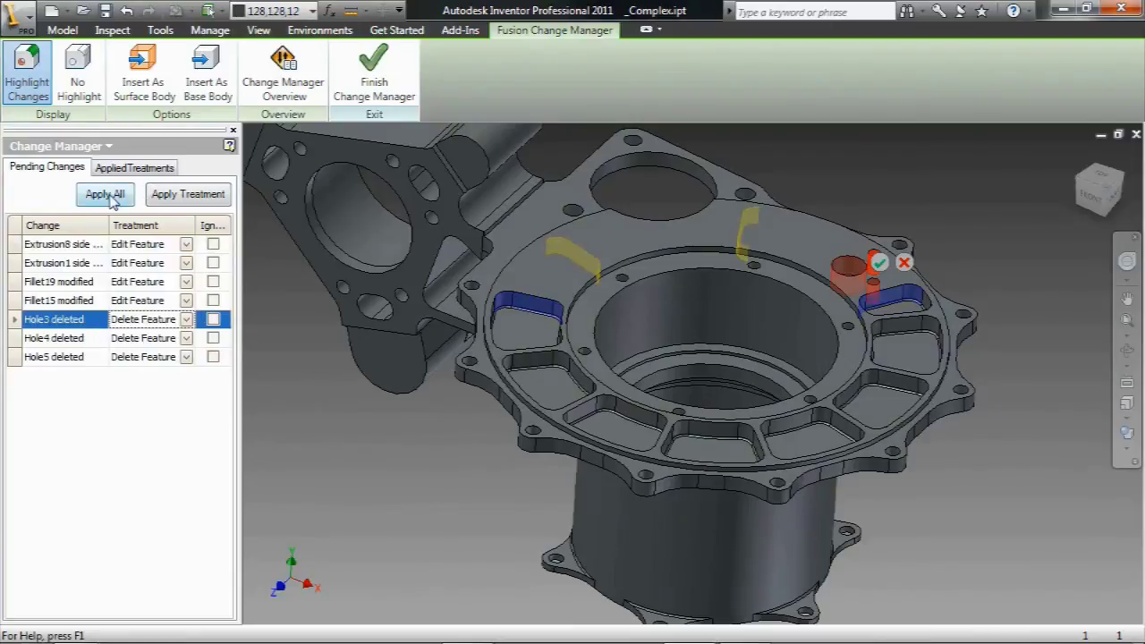
pyautogui.click(187, 196)
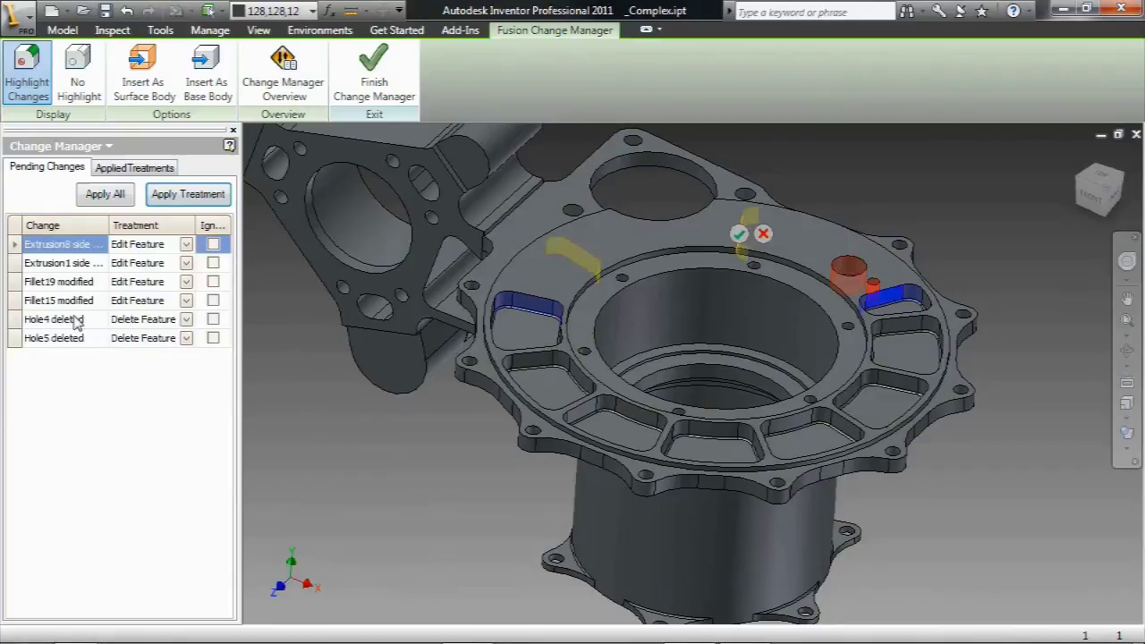
pyautogui.click(196, 200)
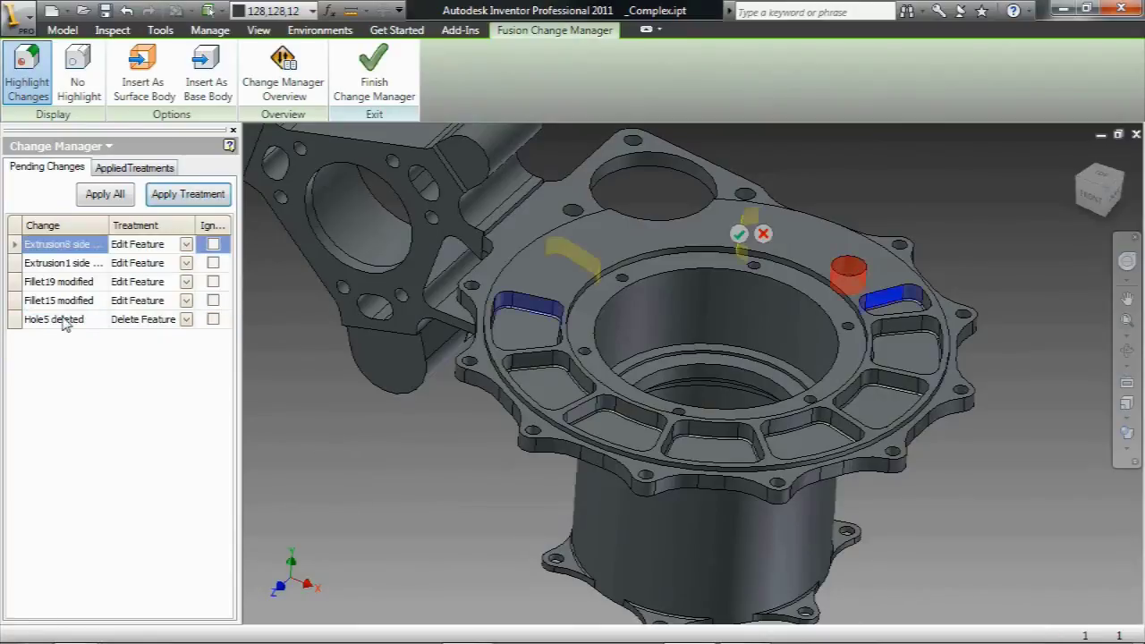
pyautogui.click(62, 328)
pyautogui.click(190, 198)
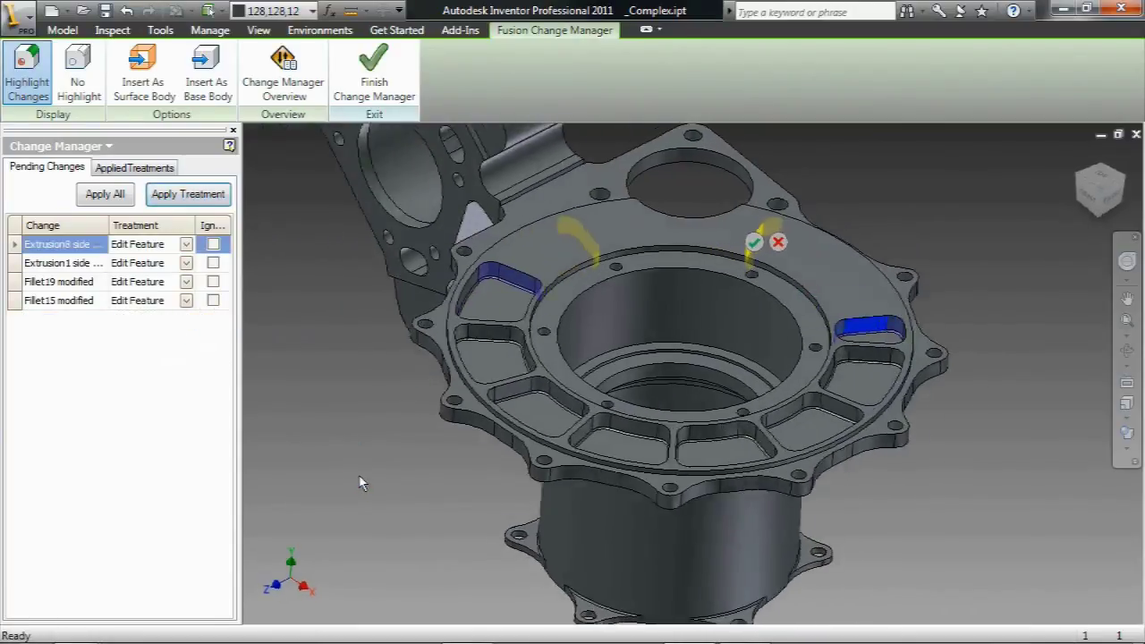
# Compare the highlighted extrusion and fillet changes on the flange and mark the Extrusion1 side and Fillet15 changes as ignored
pyautogui.click(80, 263)
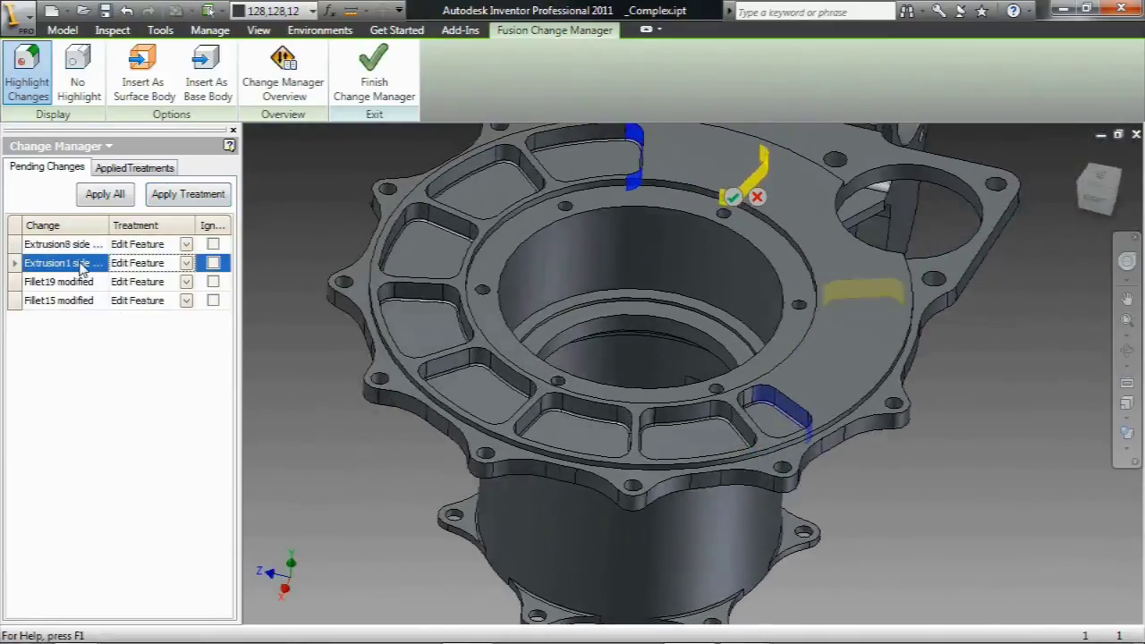
pyautogui.click(77, 249)
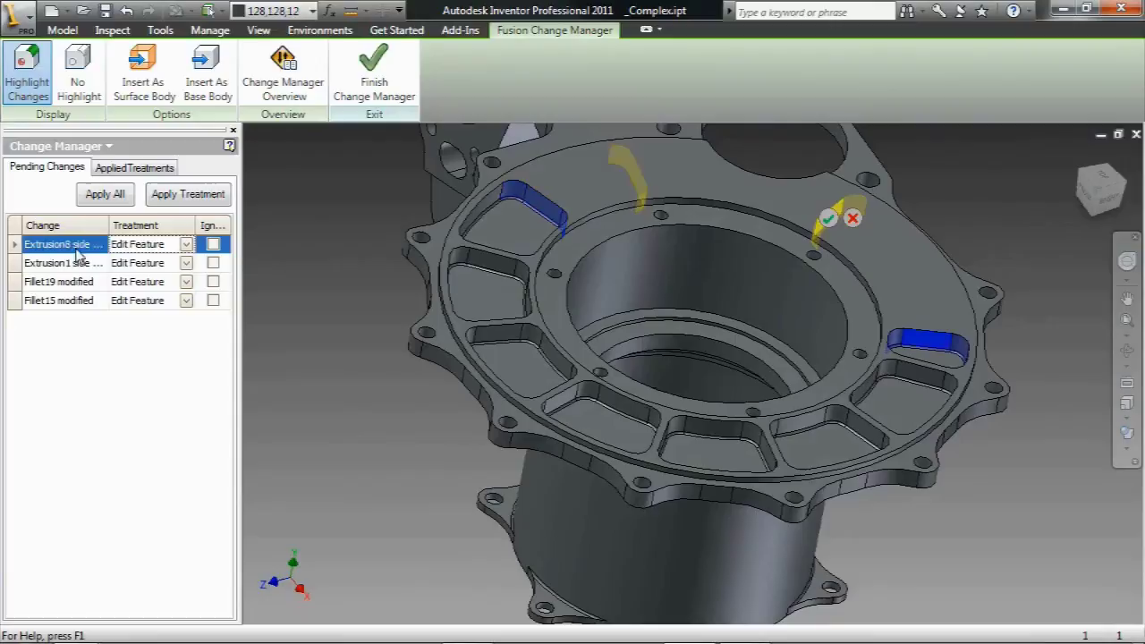
pyautogui.click(77, 263)
pyautogui.click(213, 263)
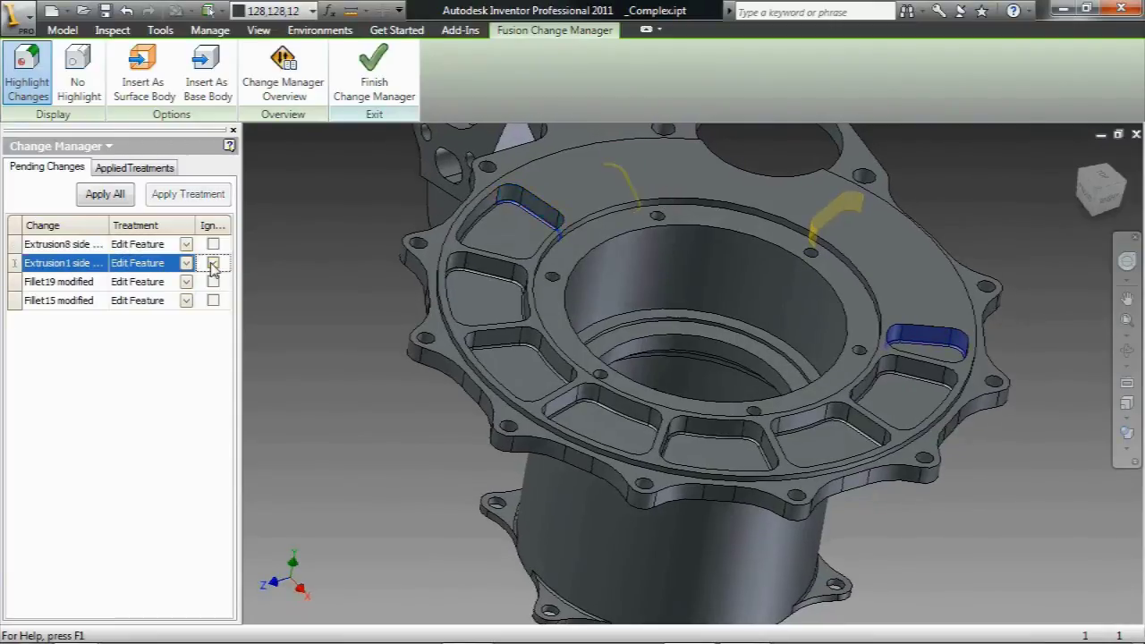
pyautogui.click(79, 282)
pyautogui.click(79, 302)
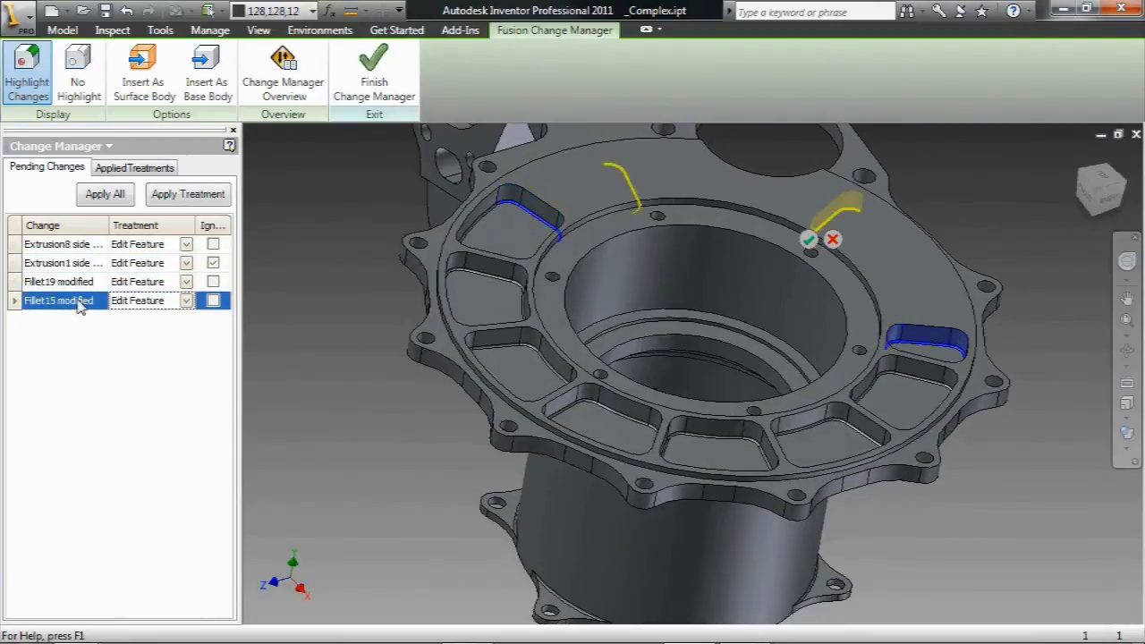
pyautogui.click(213, 302)
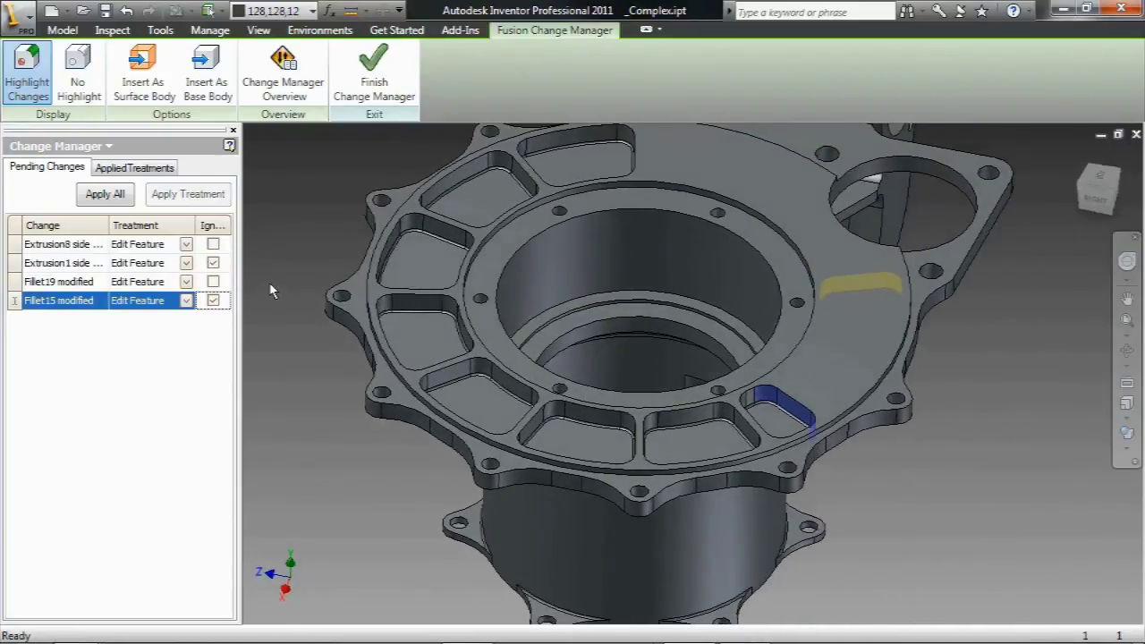
# Apply the Extrusion8 and Fillet19 edits and finish the Change Manager with the Fillet15 change set to ignored
pyautogui.click(76, 246)
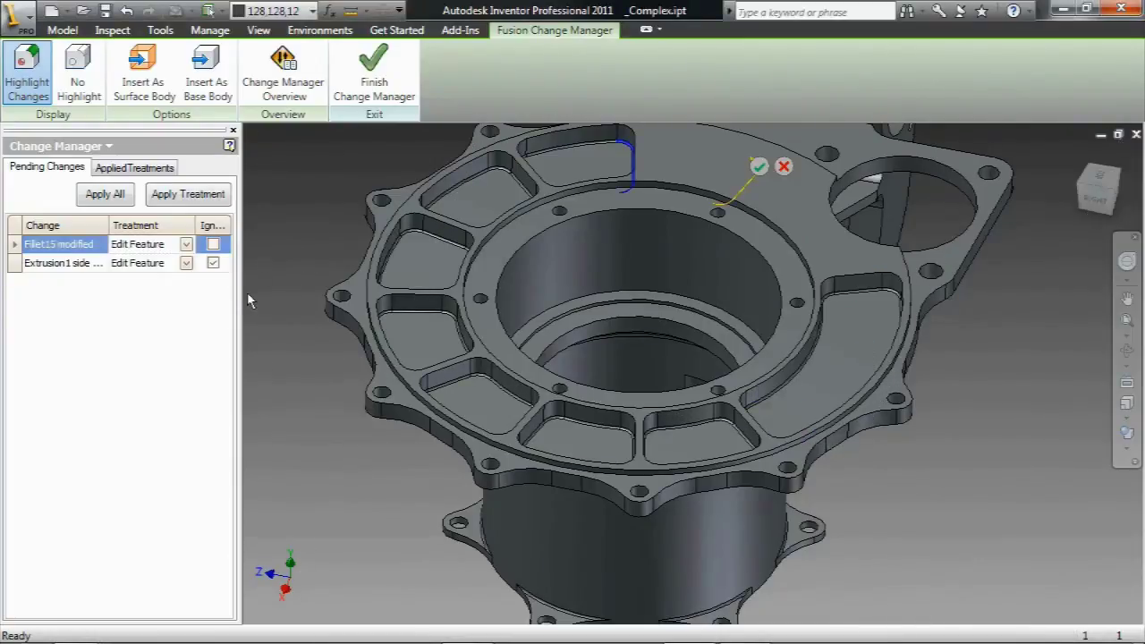
pyautogui.click(213, 244)
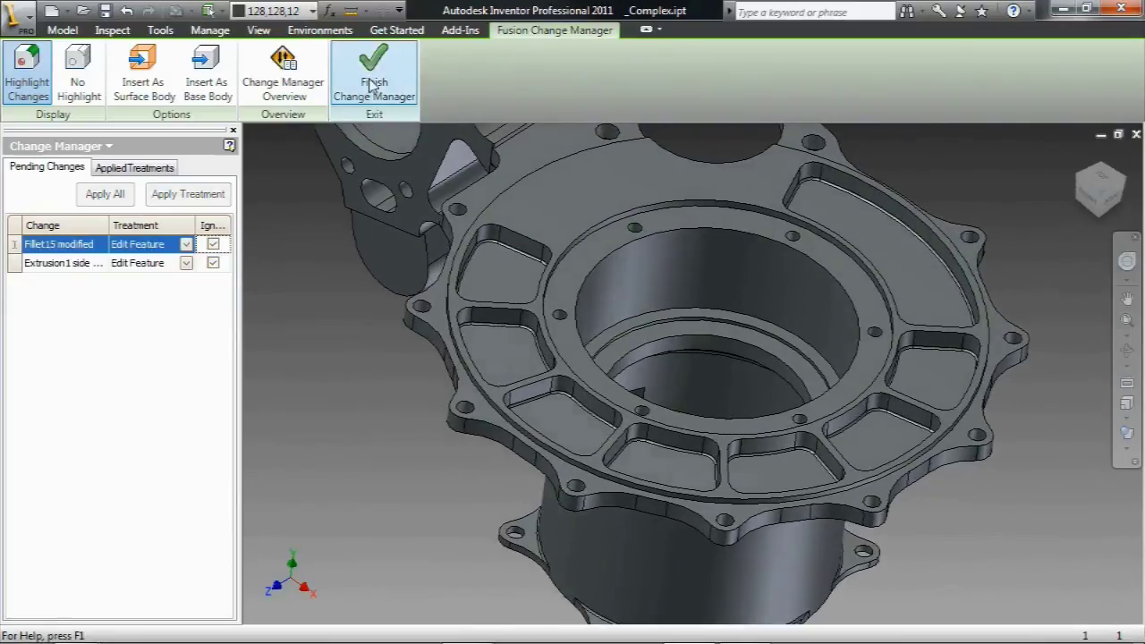
pyautogui.click(374, 71)
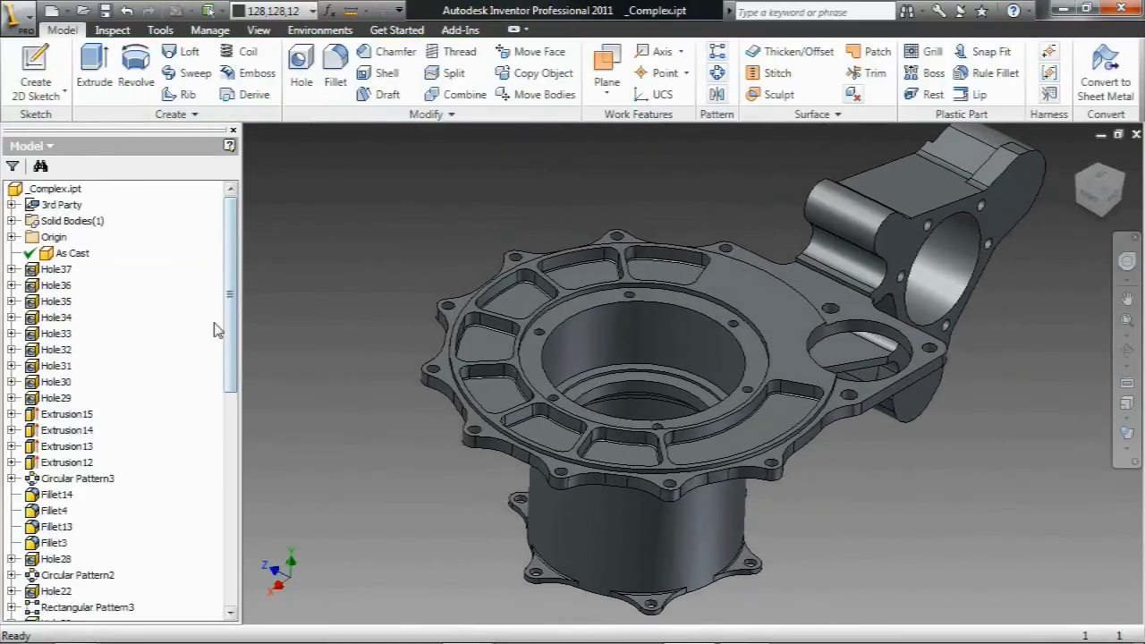
# Using feature priority selection, open the extended flange pocket's sketch to examine its updated profile, and leave the sketch
pyautogui.moveTo(231, 325); pyautogui.dragTo(231, 395)
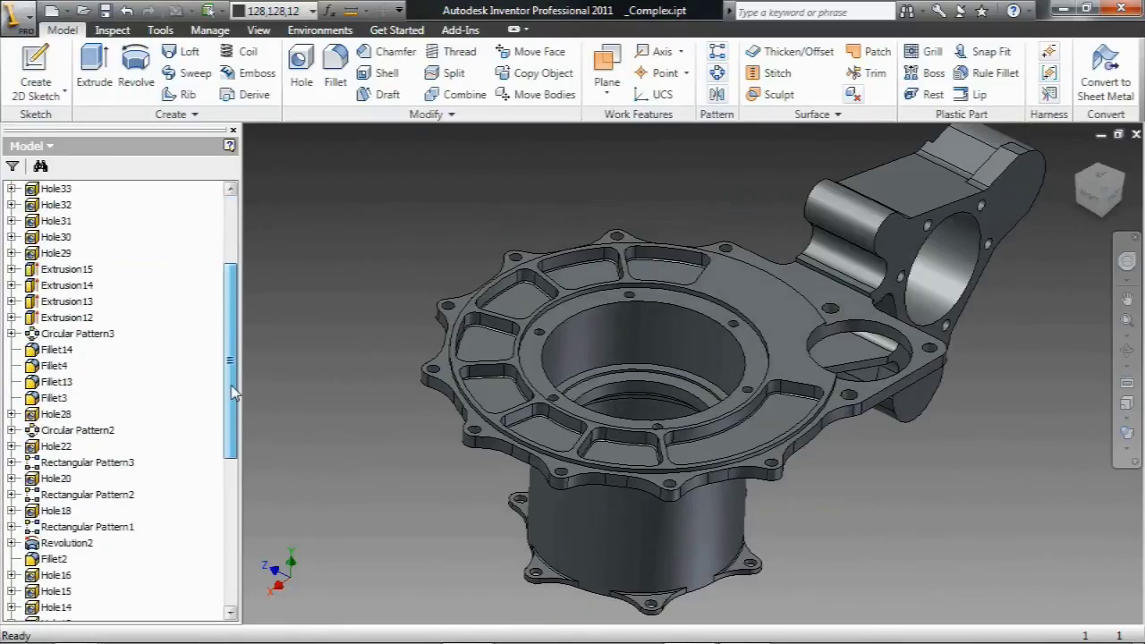
pyautogui.rightClick(374, 215)
pyautogui.click(414, 295)
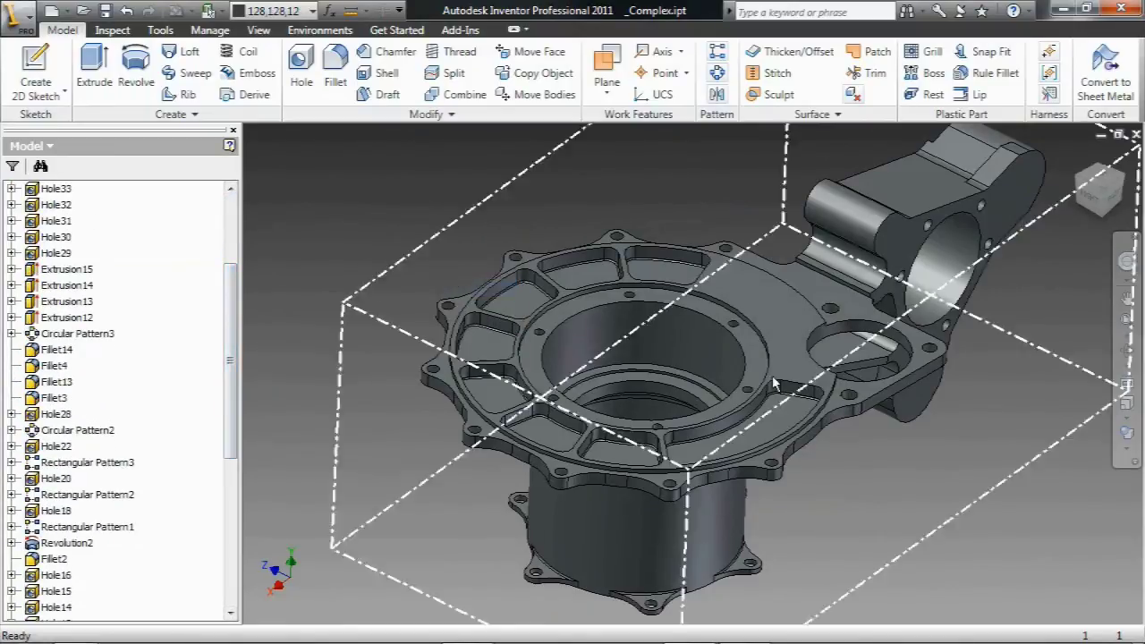
pyautogui.click(784, 410)
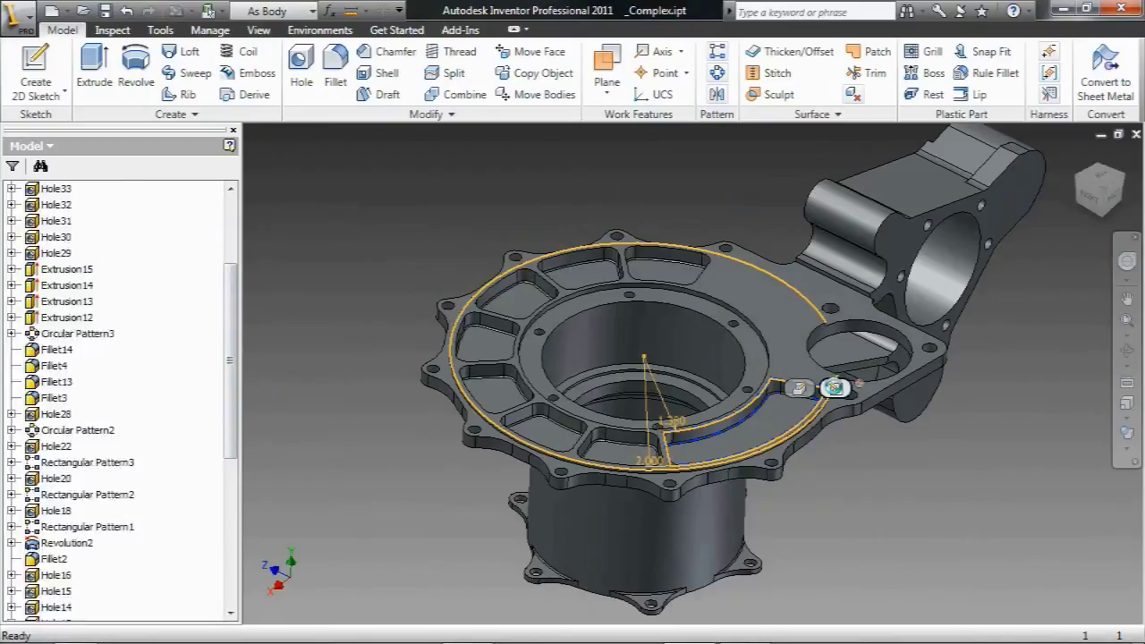
pyautogui.click(834, 387)
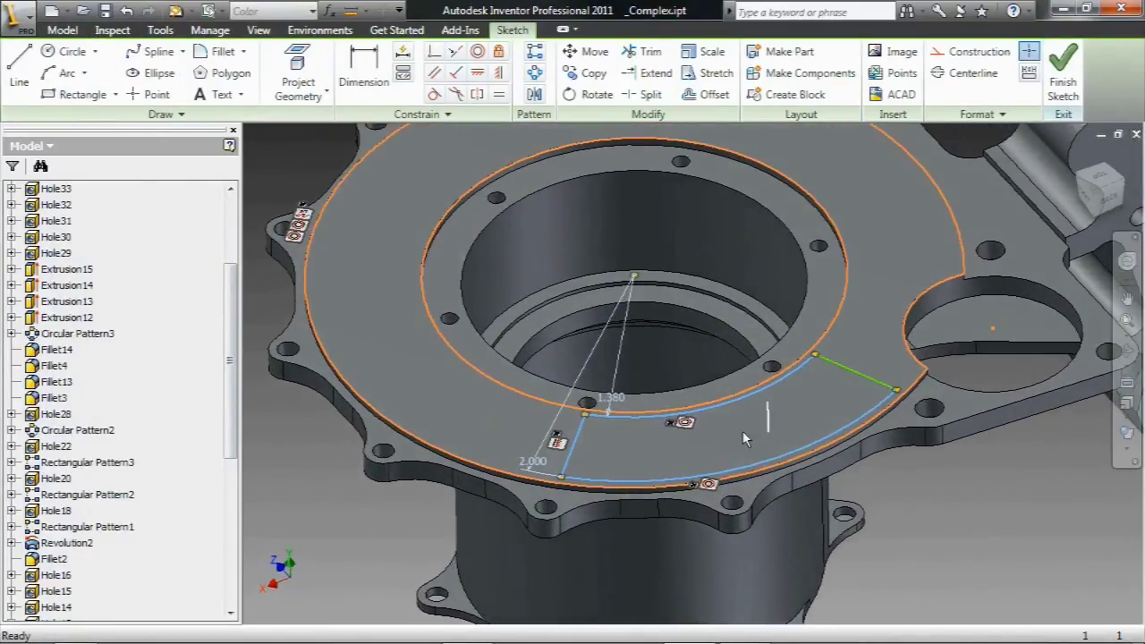
pyautogui.rightClick(989, 526)
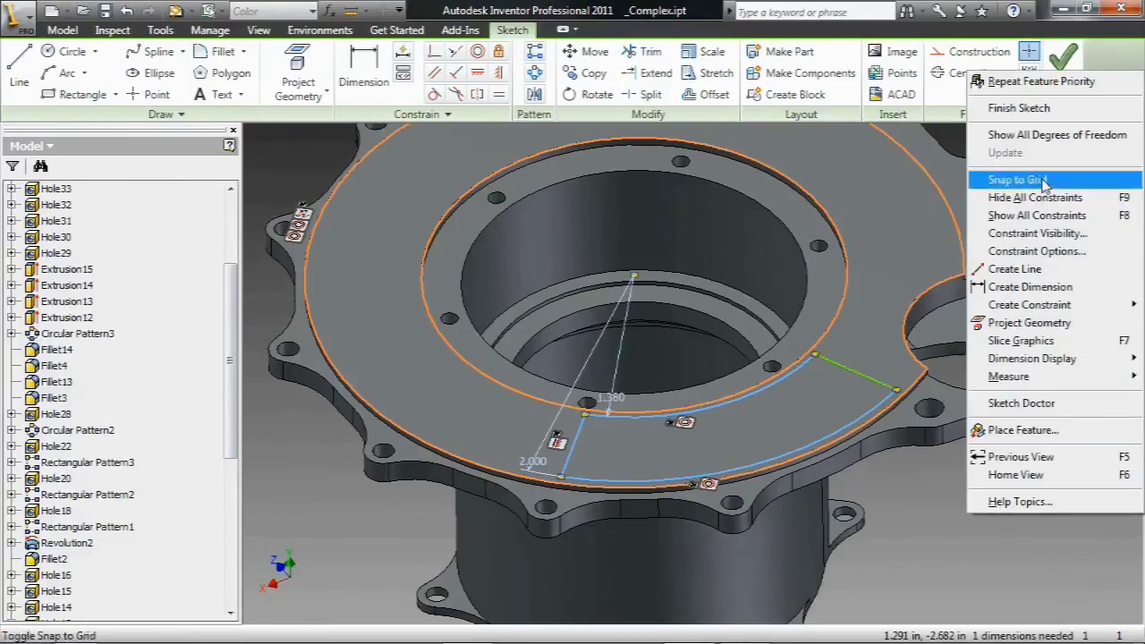
pyautogui.click(1020, 109)
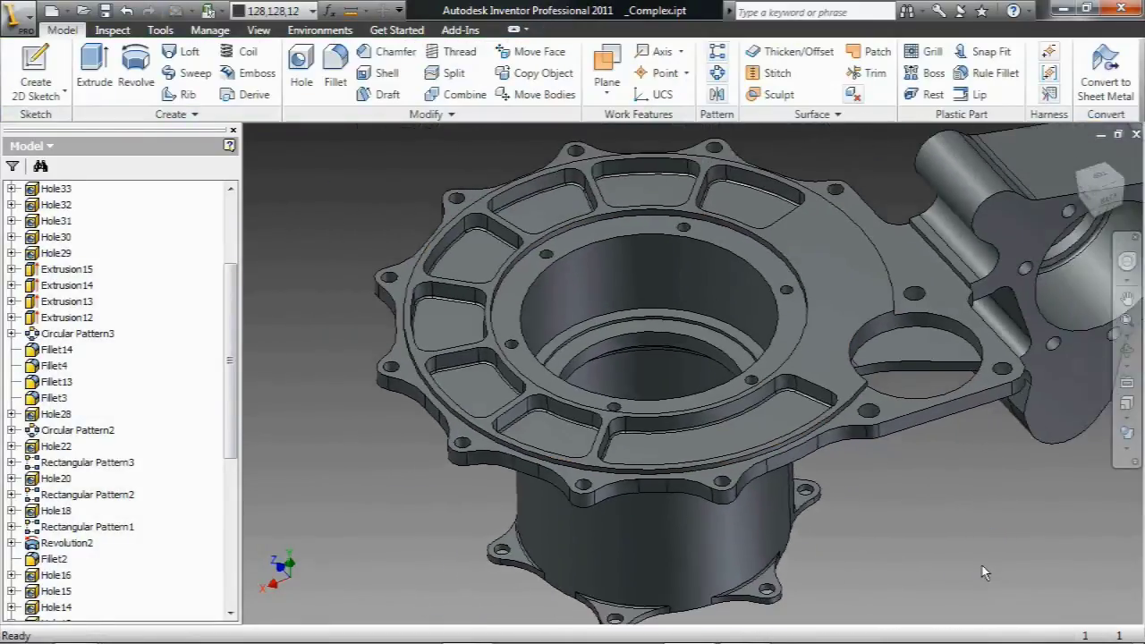